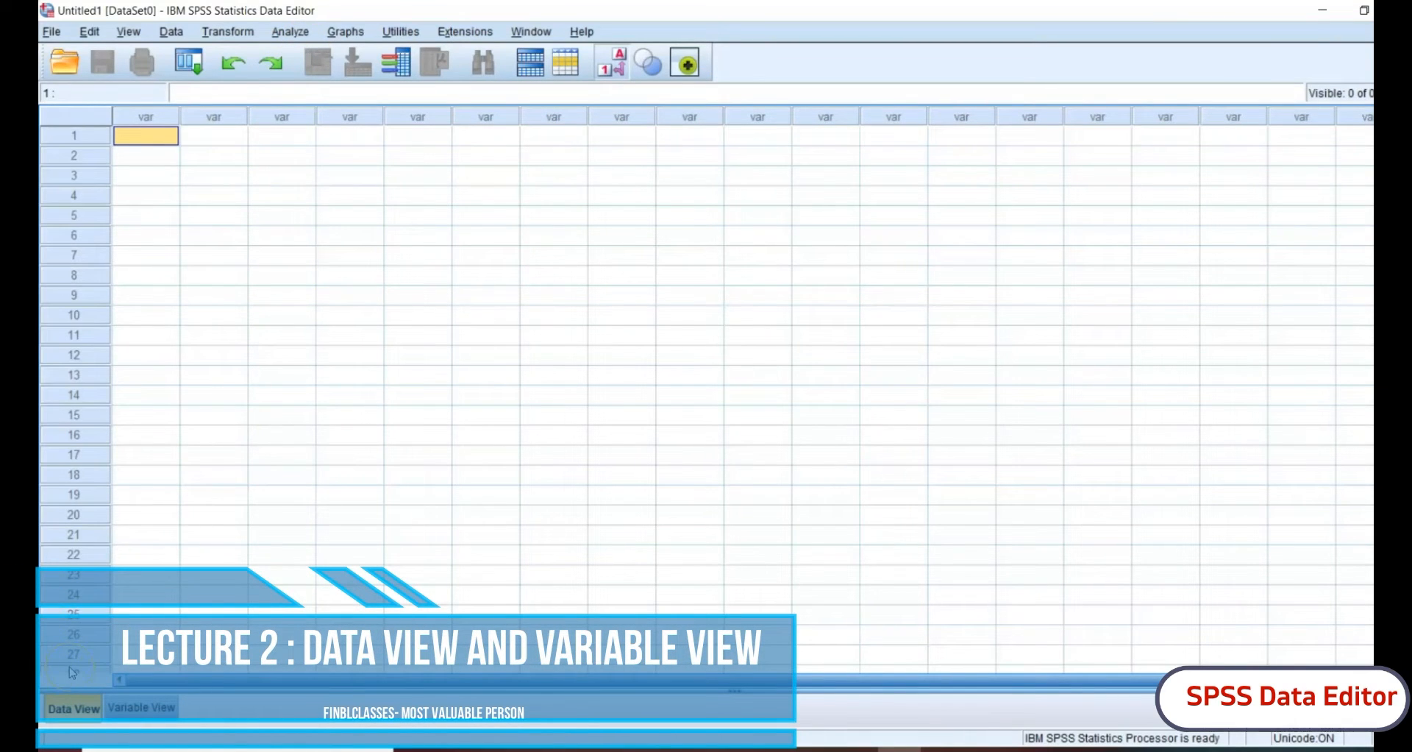
Step: Compare the Data View and Variable View layouts of the empty dataset, ending in Data View
click(71, 708)
click(141, 707)
click(73, 708)
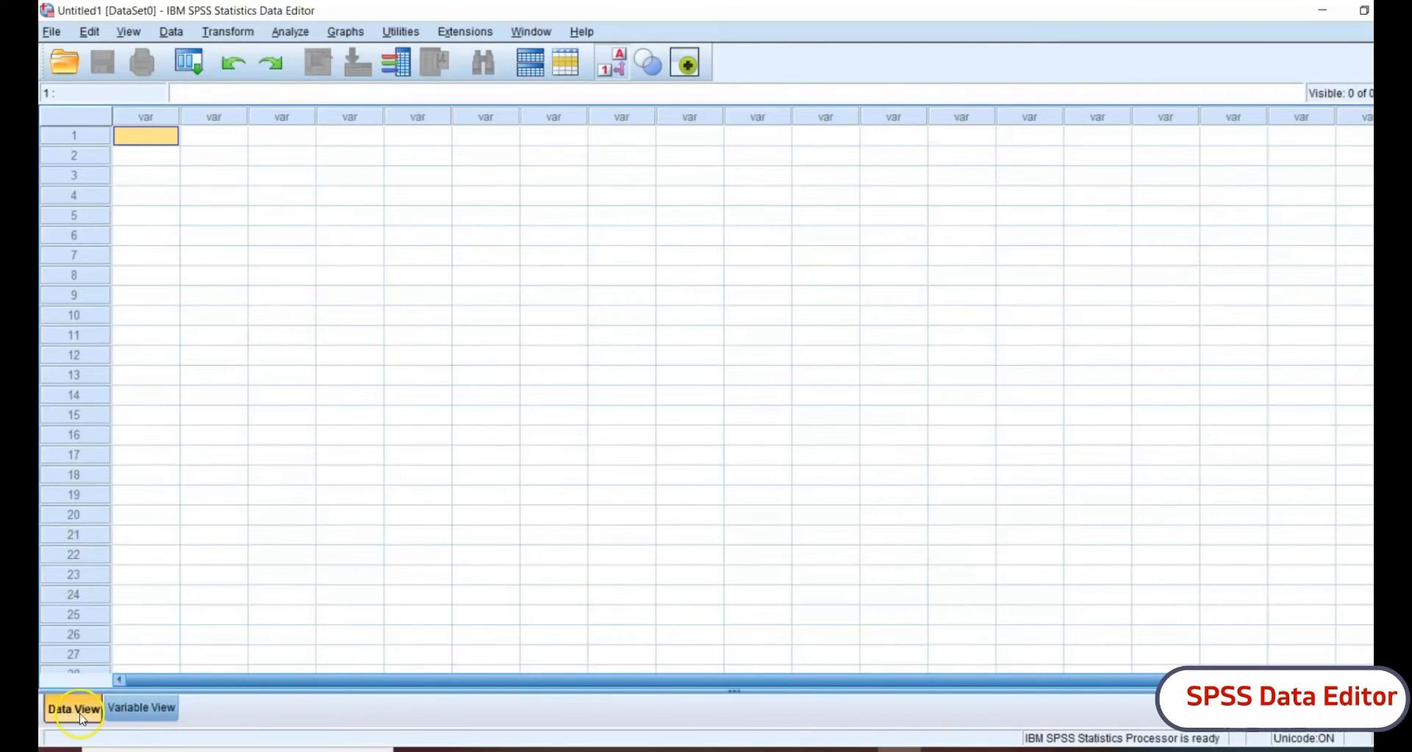
click(140, 707)
click(70, 708)
Step: Examine the Data View grid by selecting a column, a row and individual cells, and glance at Variable View before returning
click(418, 117)
click(81, 176)
drag(418, 214, 993, 471)
click(298, 275)
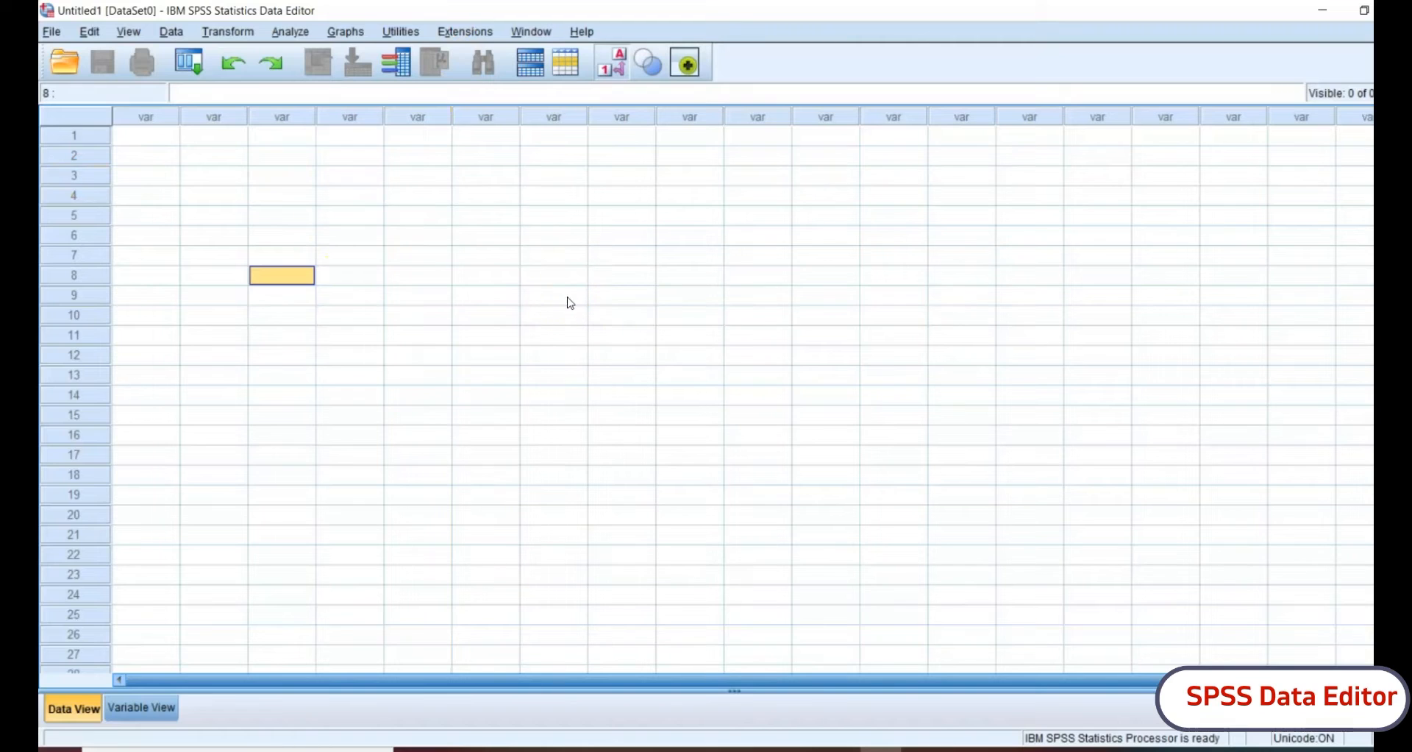
click(437, 255)
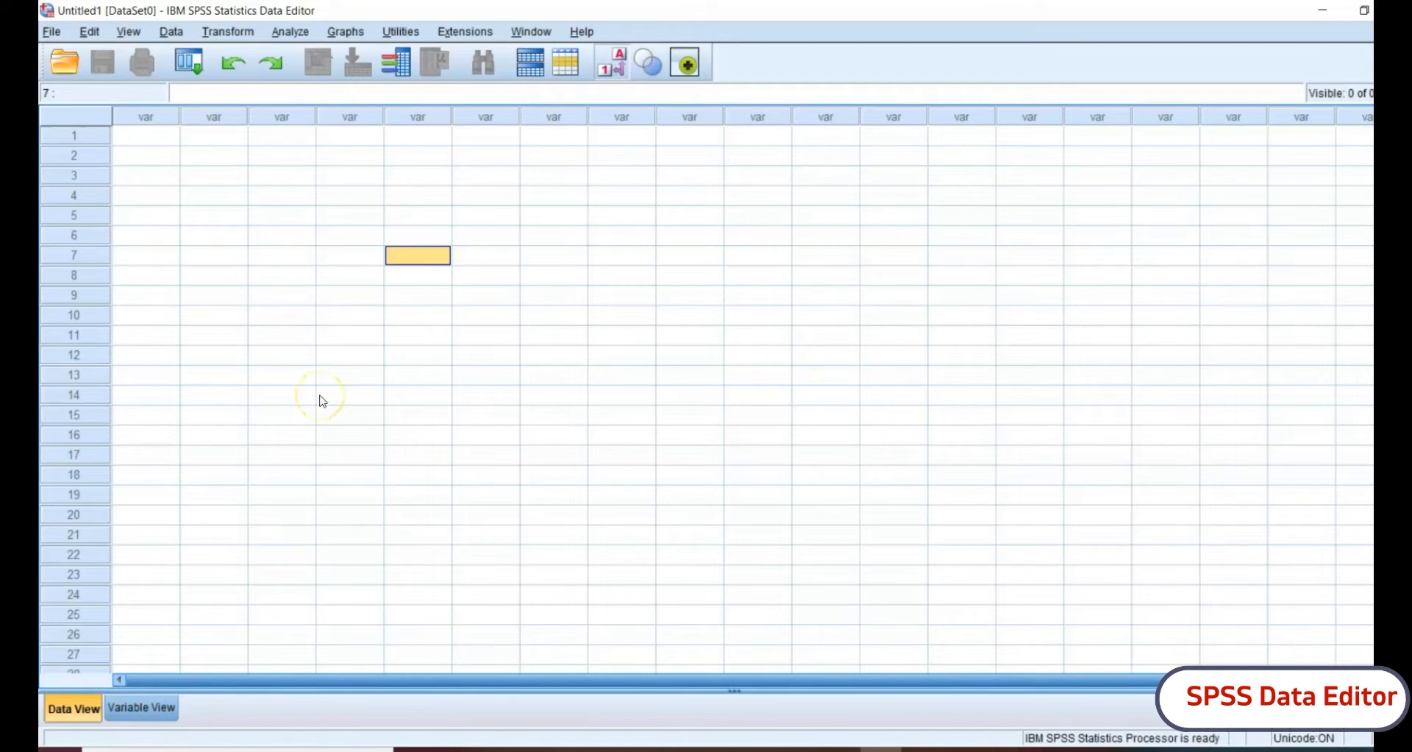
click(142, 709)
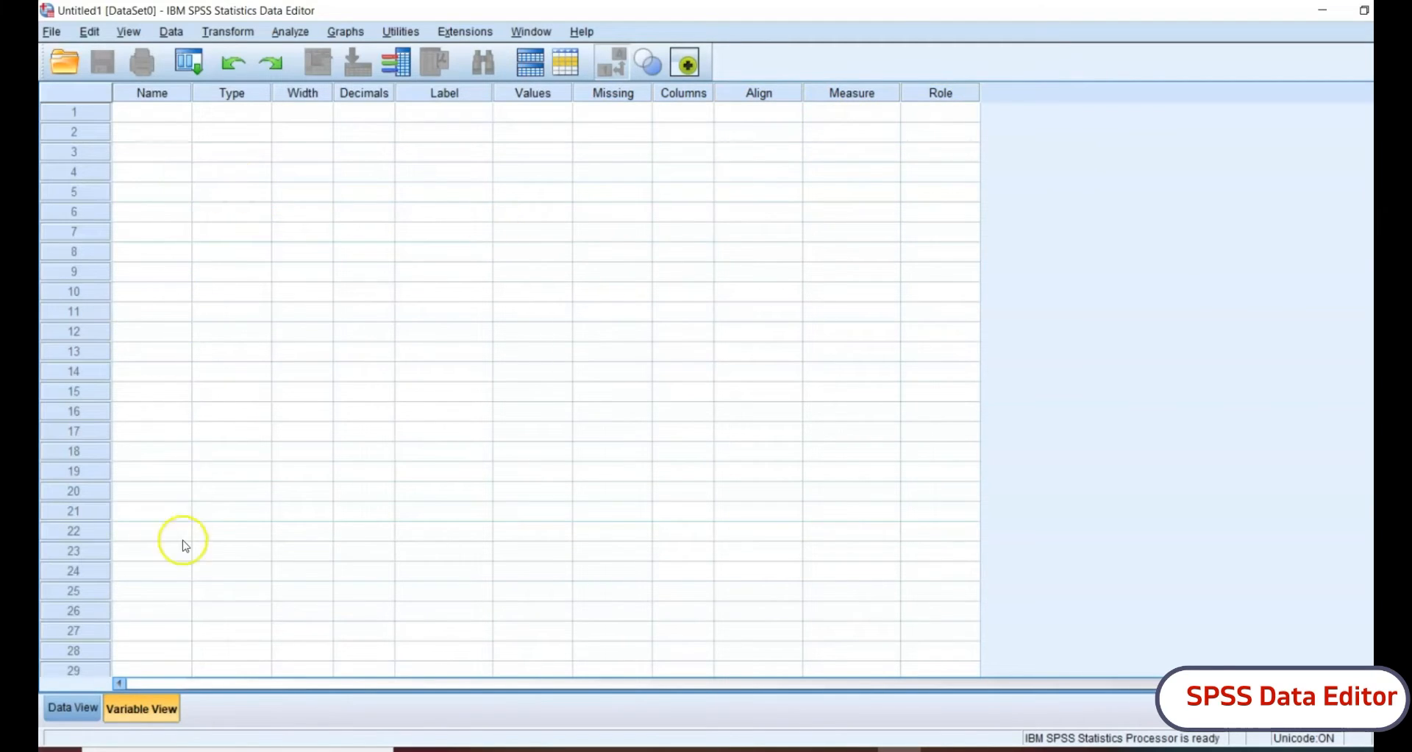
click(72, 707)
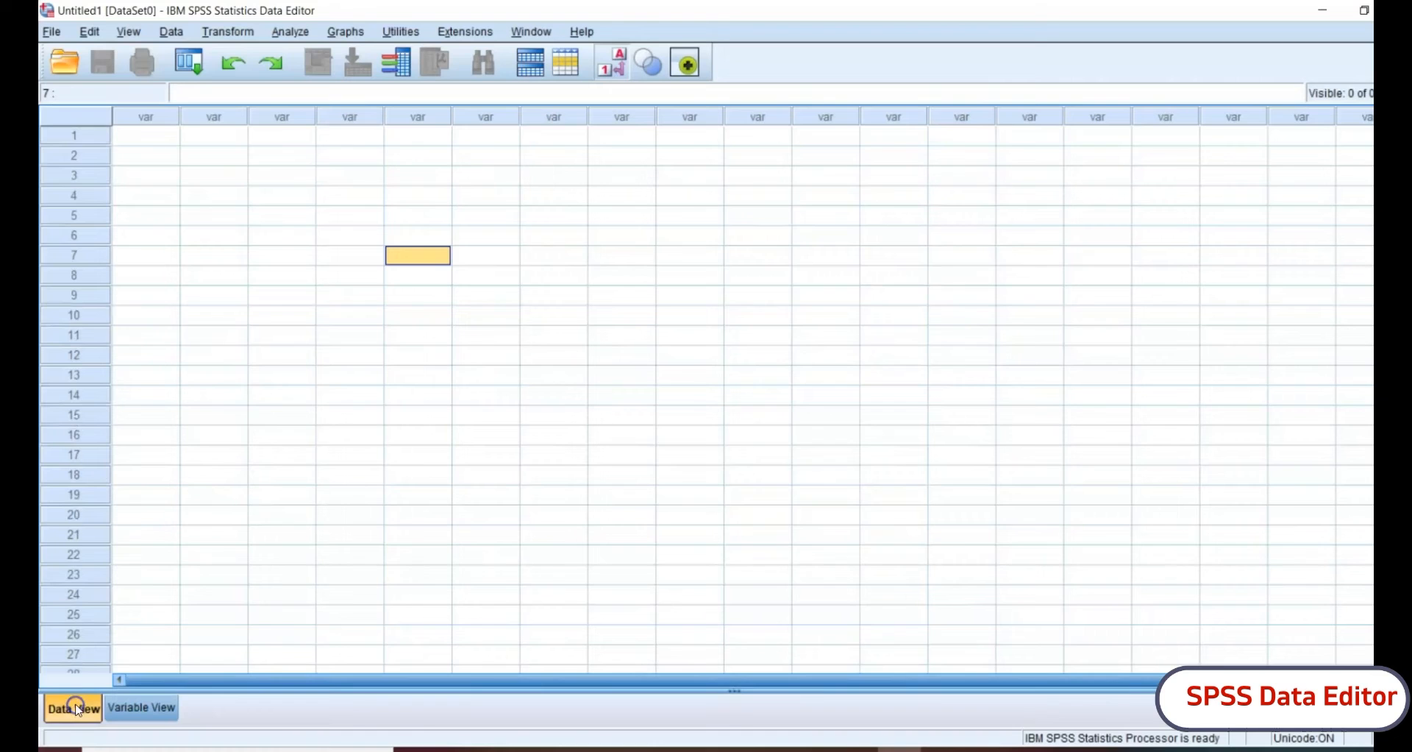
Step: Highlight the first seven variable columns of the Data View one after another
click(158, 122)
click(208, 119)
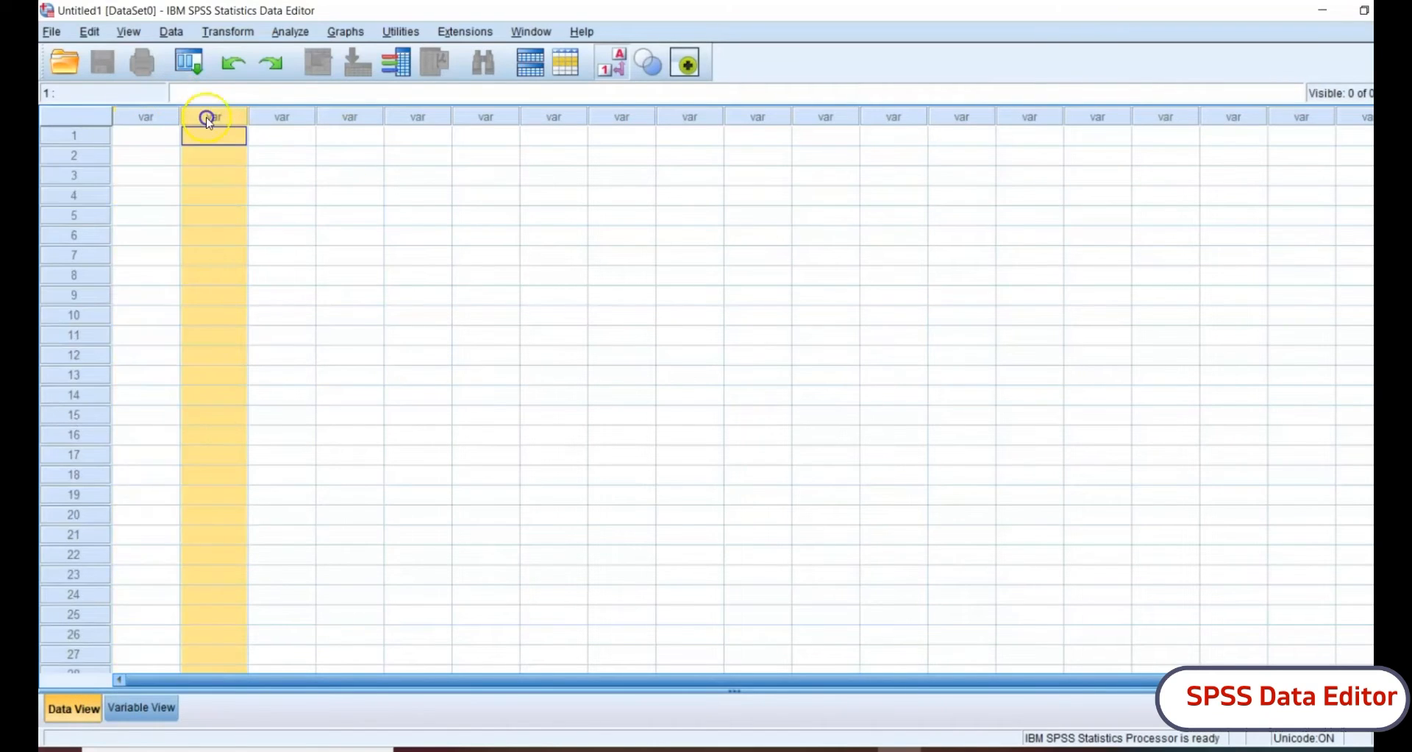
click(284, 117)
click(322, 116)
click(394, 116)
click(486, 116)
click(555, 117)
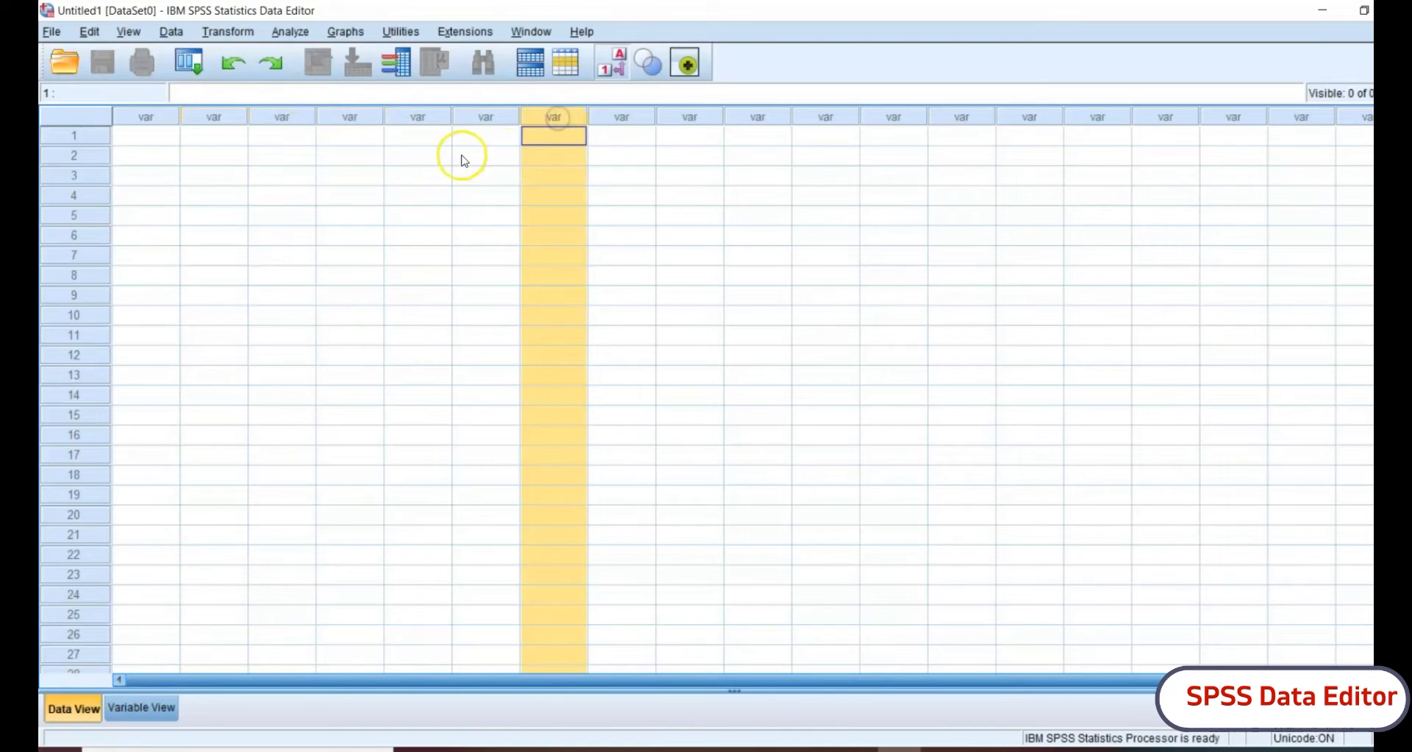
click(445, 172)
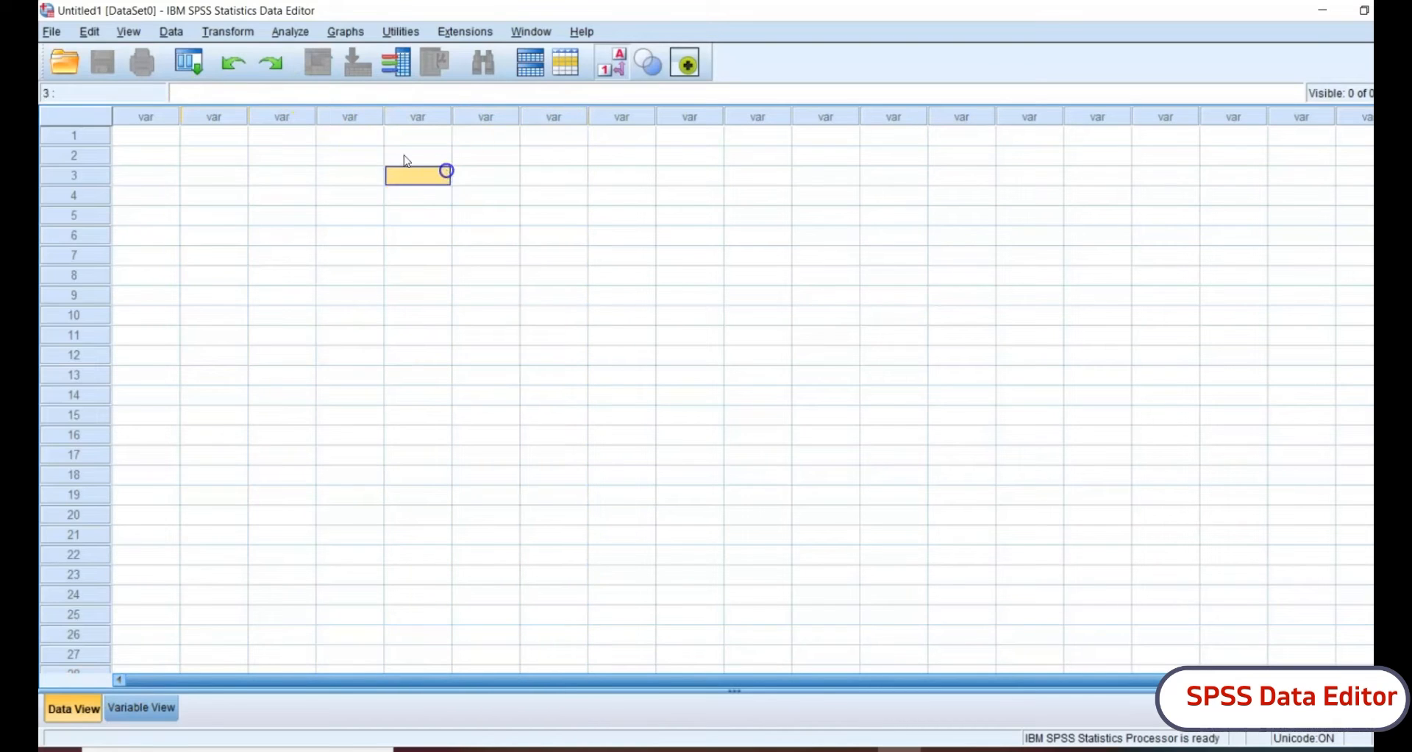
Step: Highlight case rows 1 to 5 of the Data View one after another
click(75, 135)
click(74, 153)
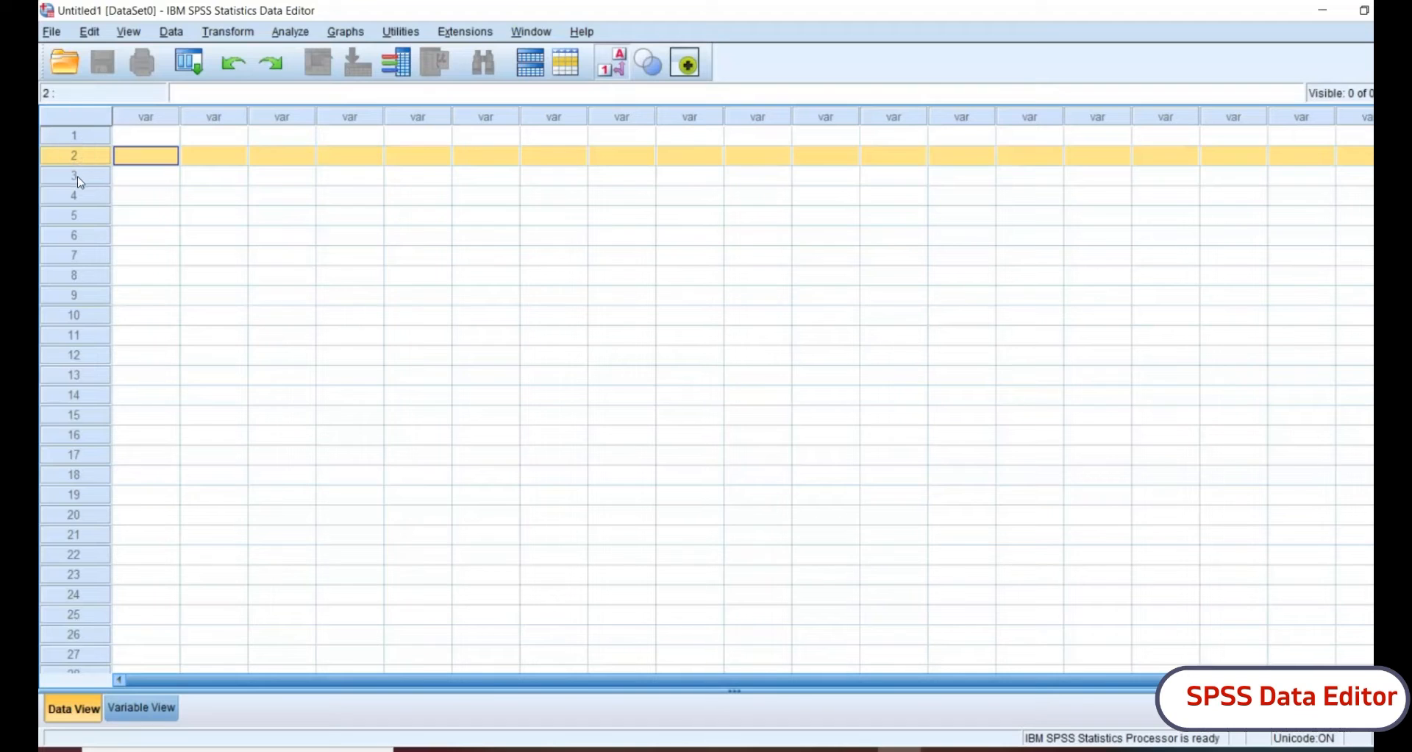
click(78, 175)
click(81, 195)
click(84, 214)
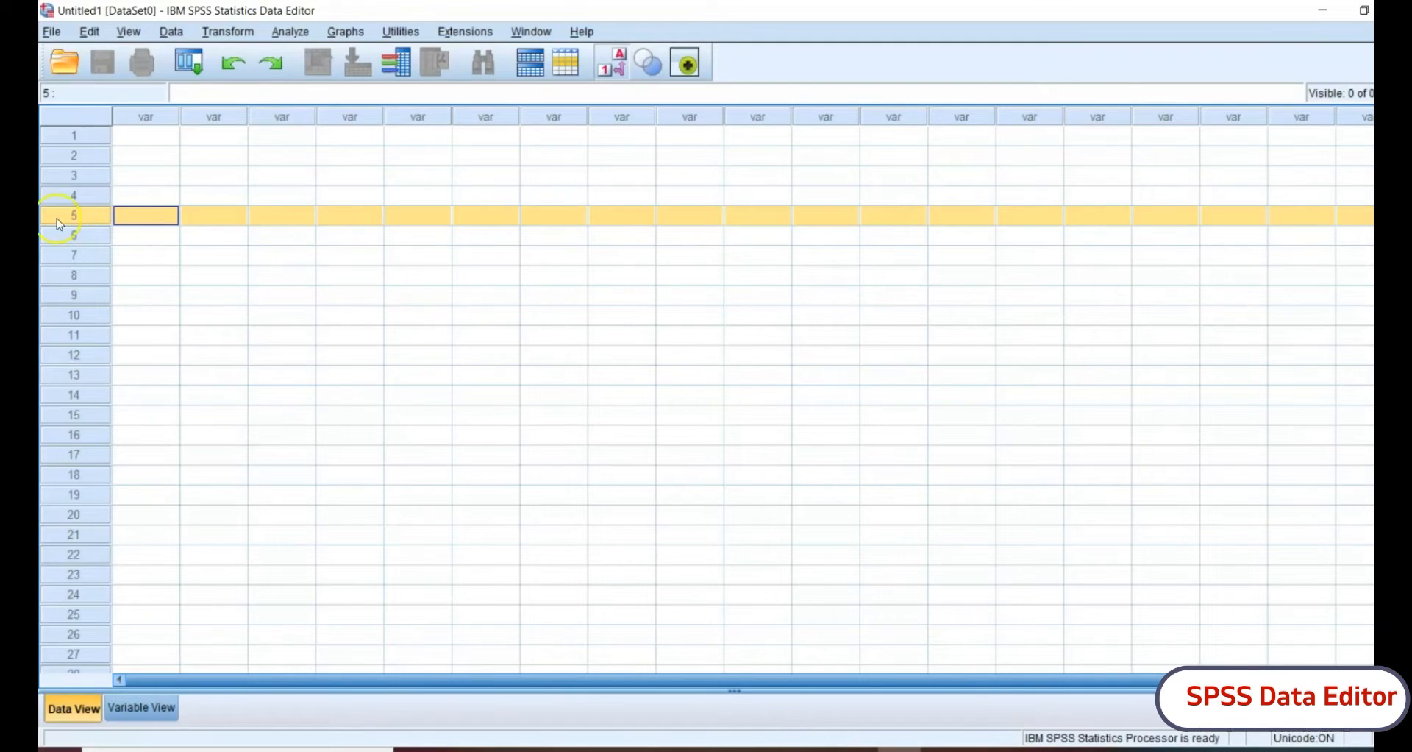
Step: Highlight case rows 1 to 3 and again rows 1 to 5 to review individual cases
click(94, 140)
click(80, 157)
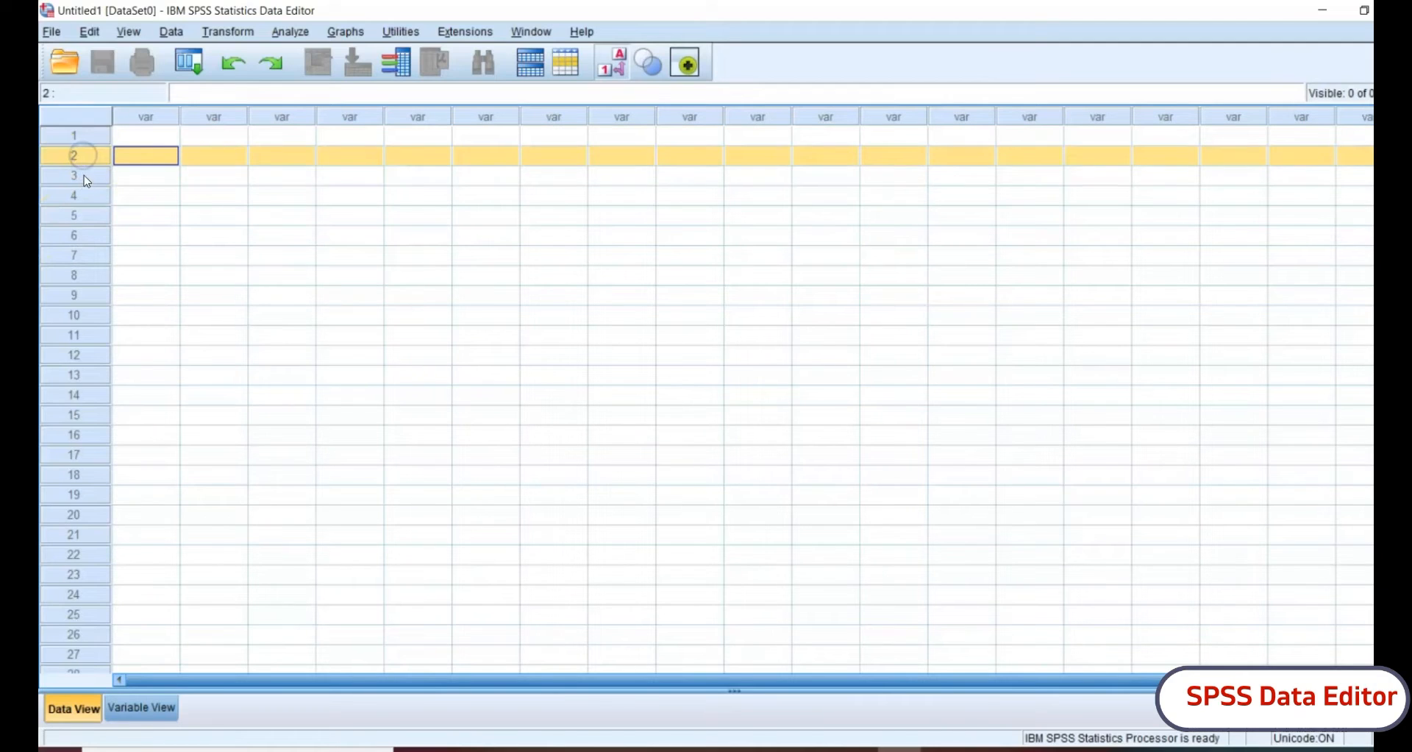
click(83, 175)
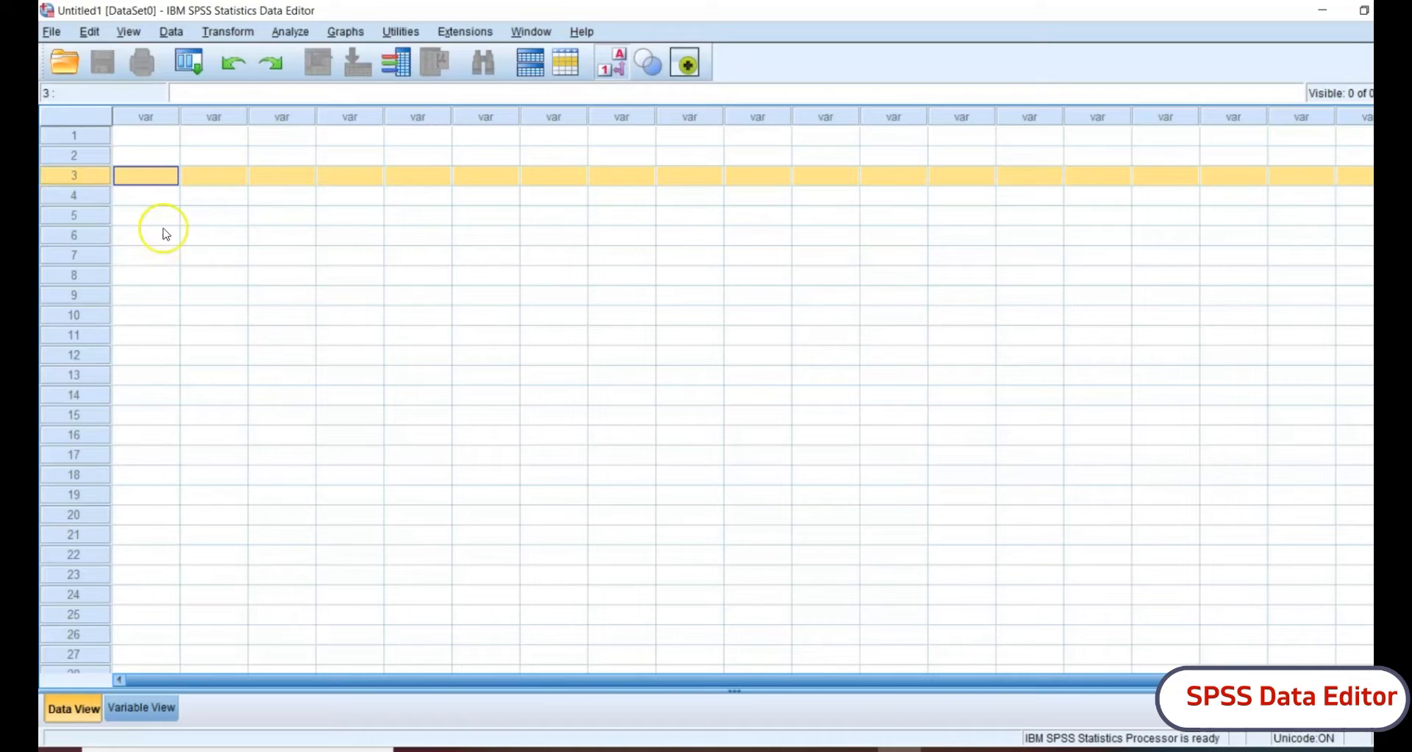
click(93, 138)
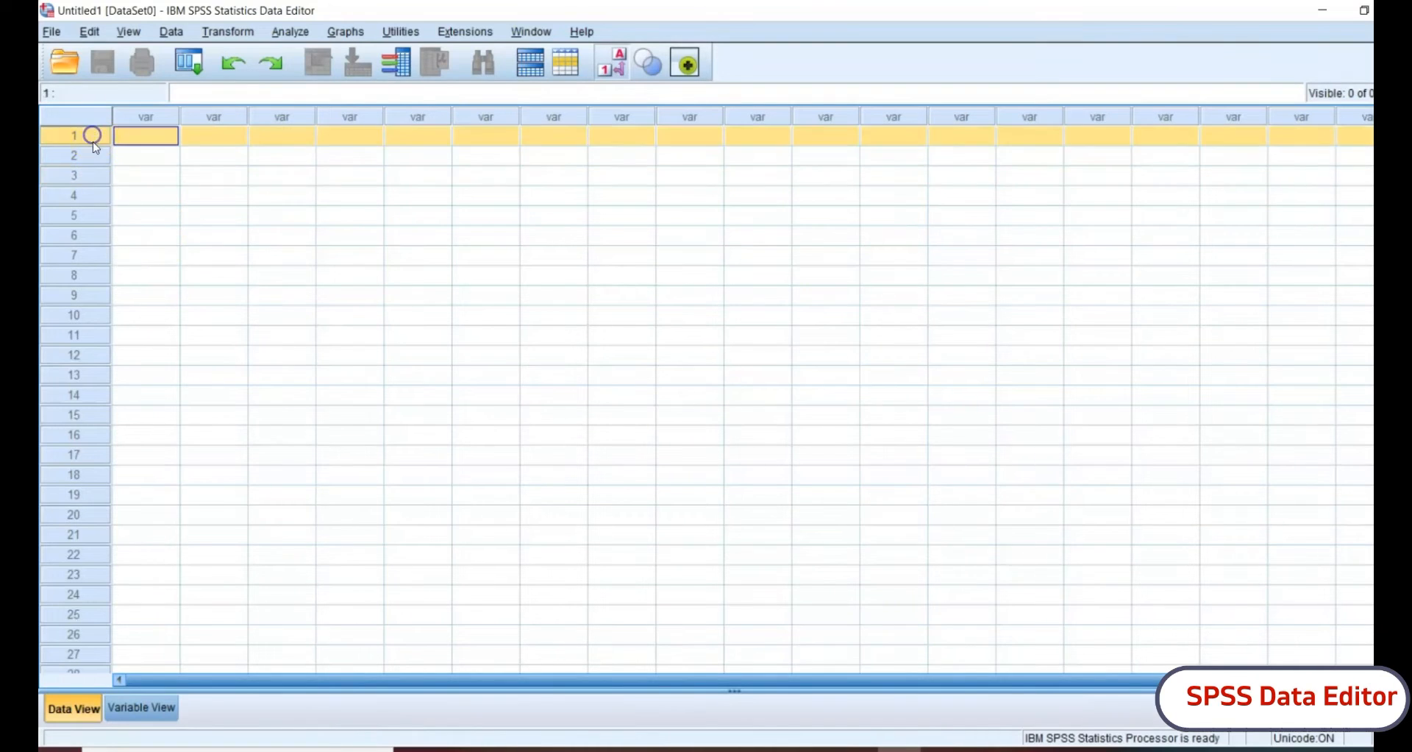
click(91, 157)
click(93, 177)
click(89, 197)
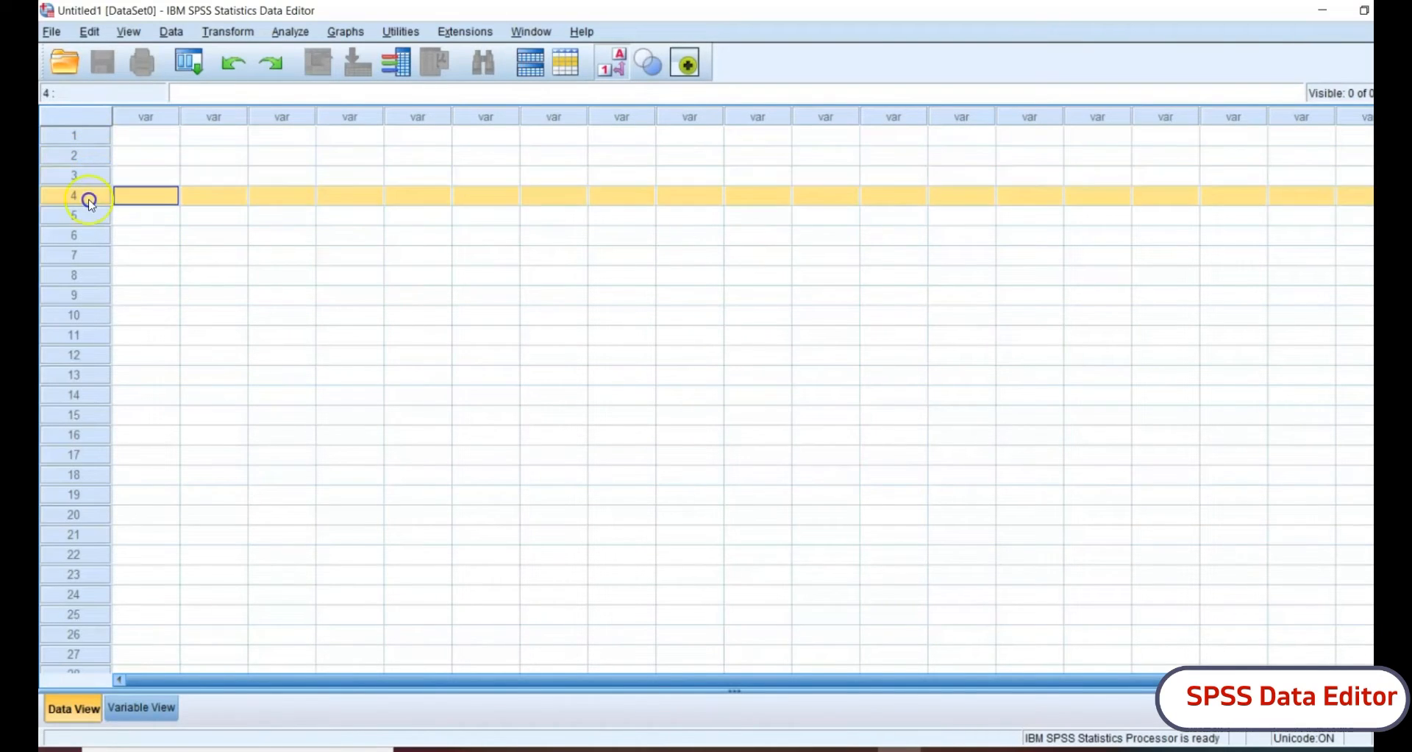
click(90, 217)
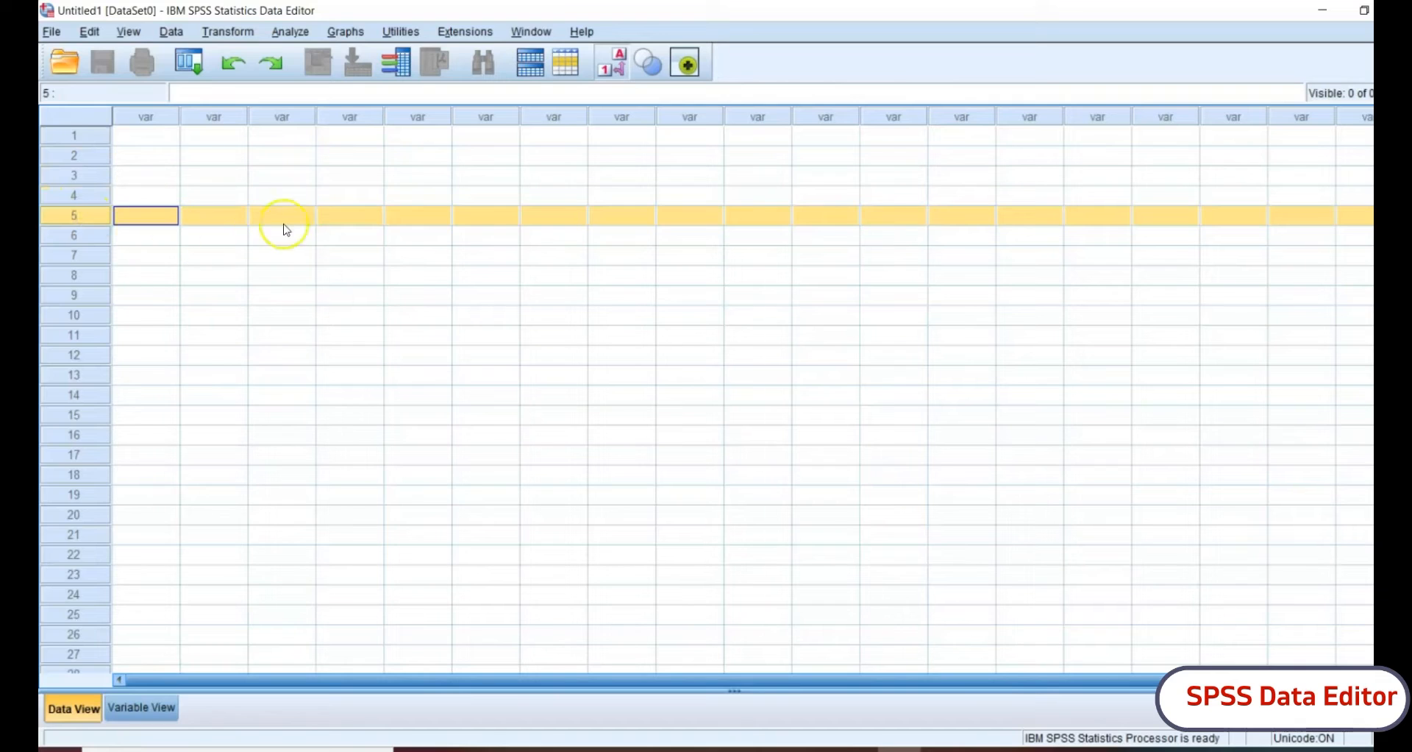
Step: Highlight the first, second, third and fifth variable columns, and open Variable View to look at the attribute columns
click(157, 118)
click(221, 117)
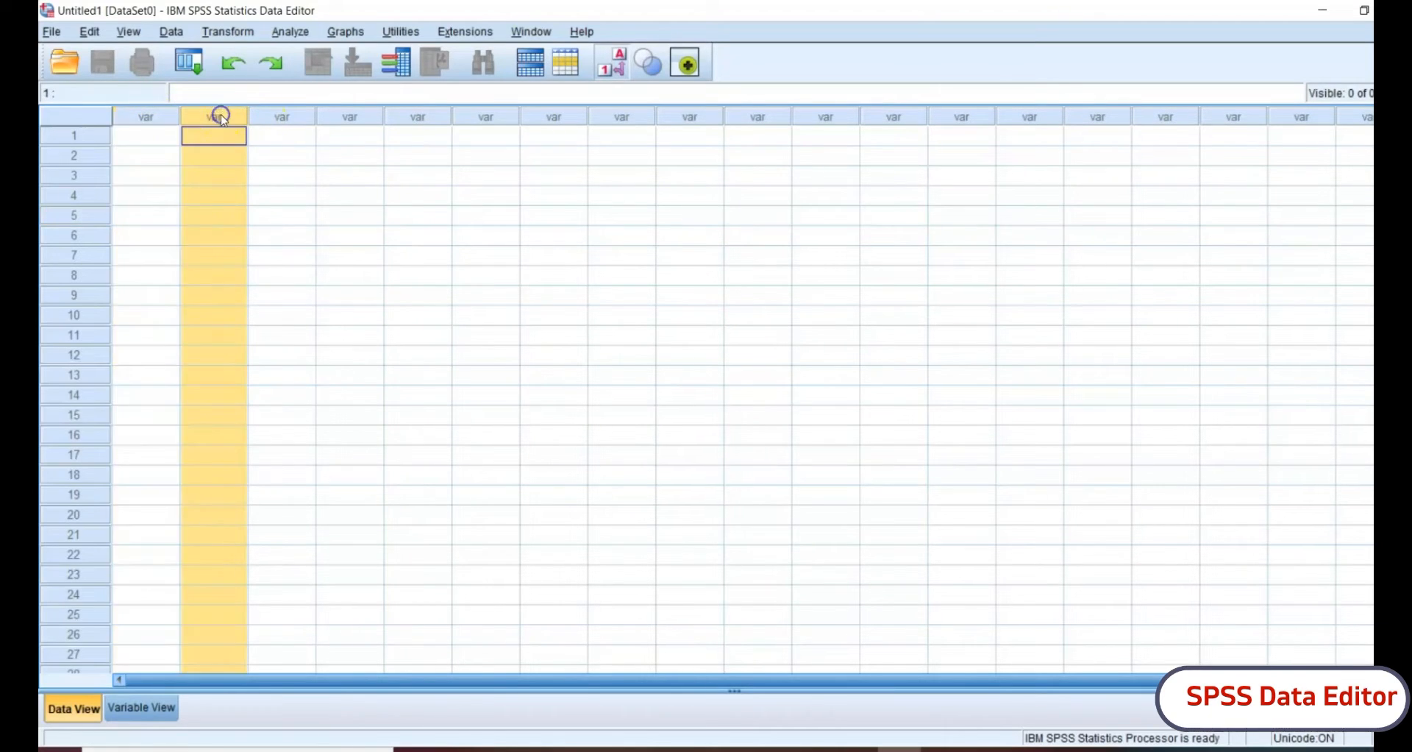
click(286, 116)
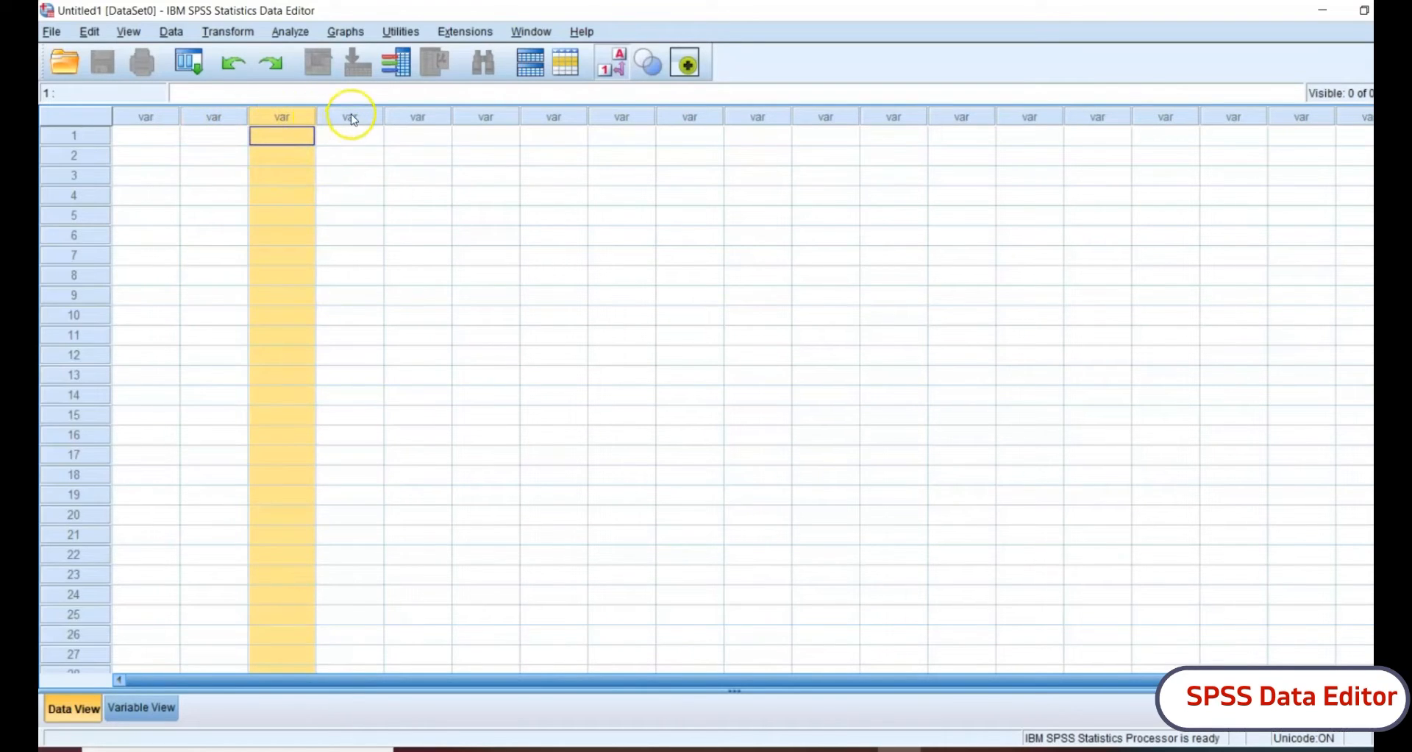
click(411, 116)
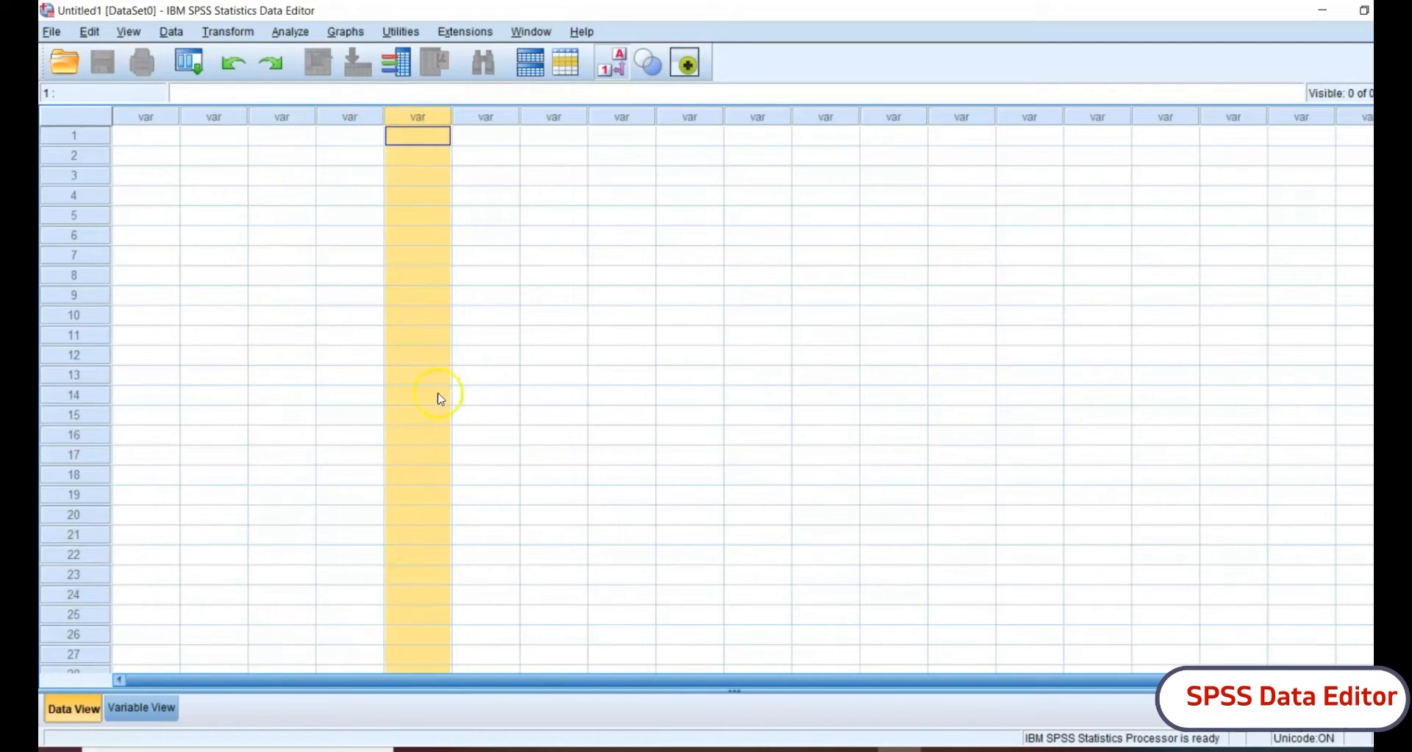
click(133, 708)
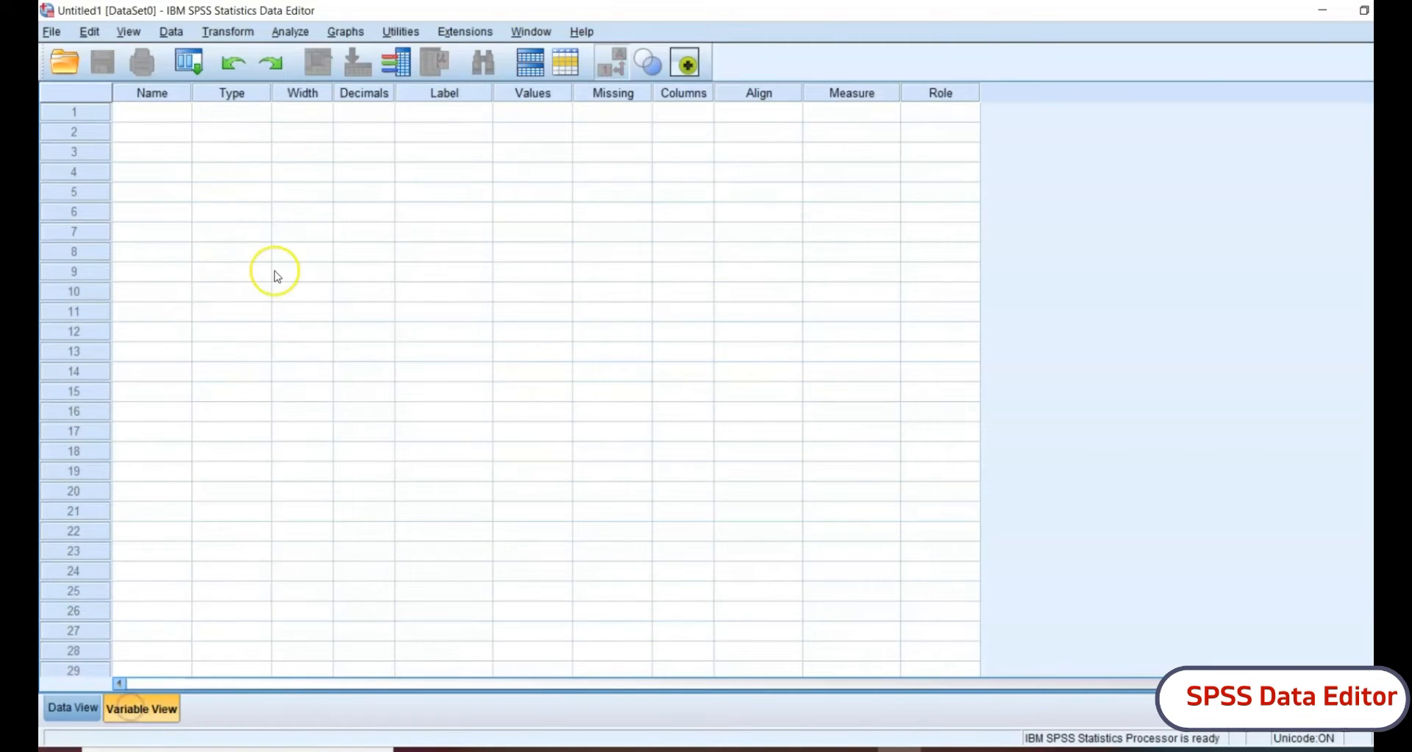
Step: Switch to the Word document with the digital marketing survey table and review its Respondents, Gender and Age headings
click(850, 749)
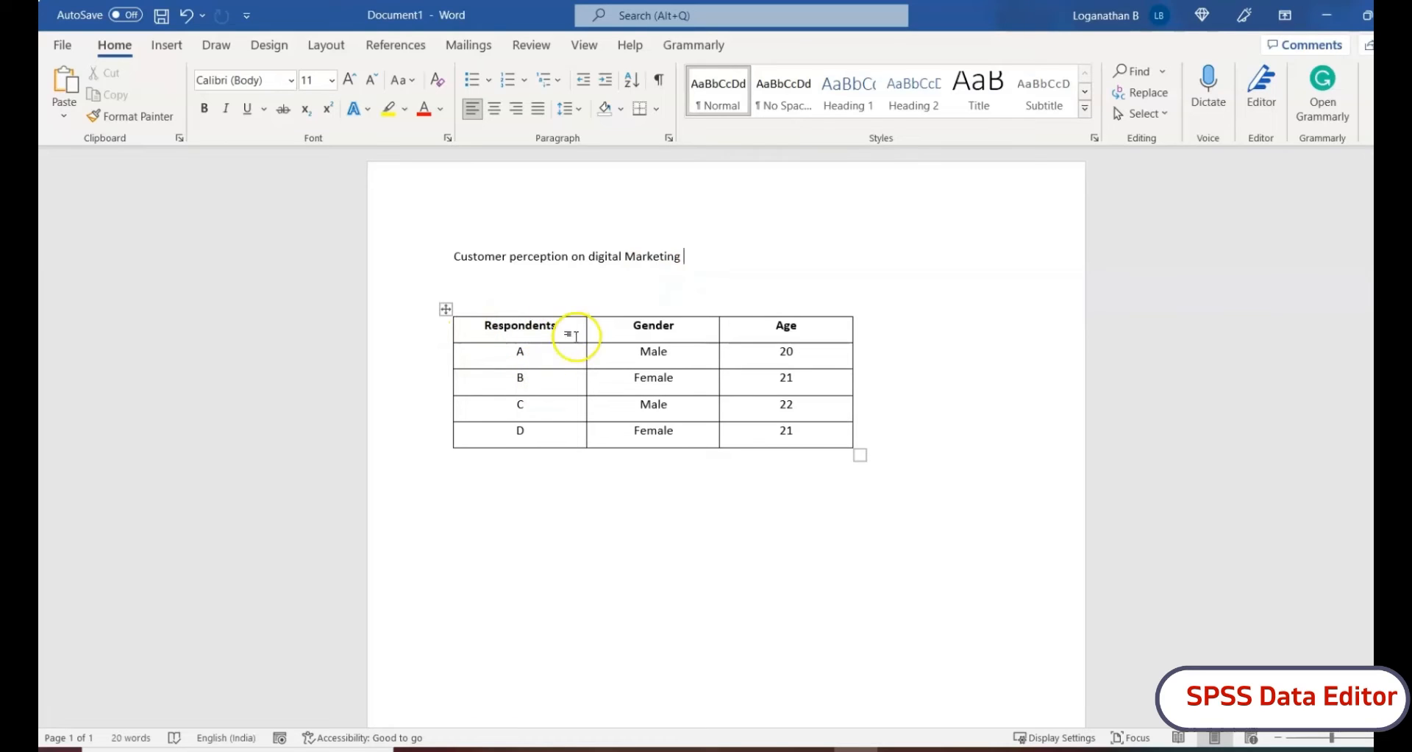
drag(485, 326, 544, 326)
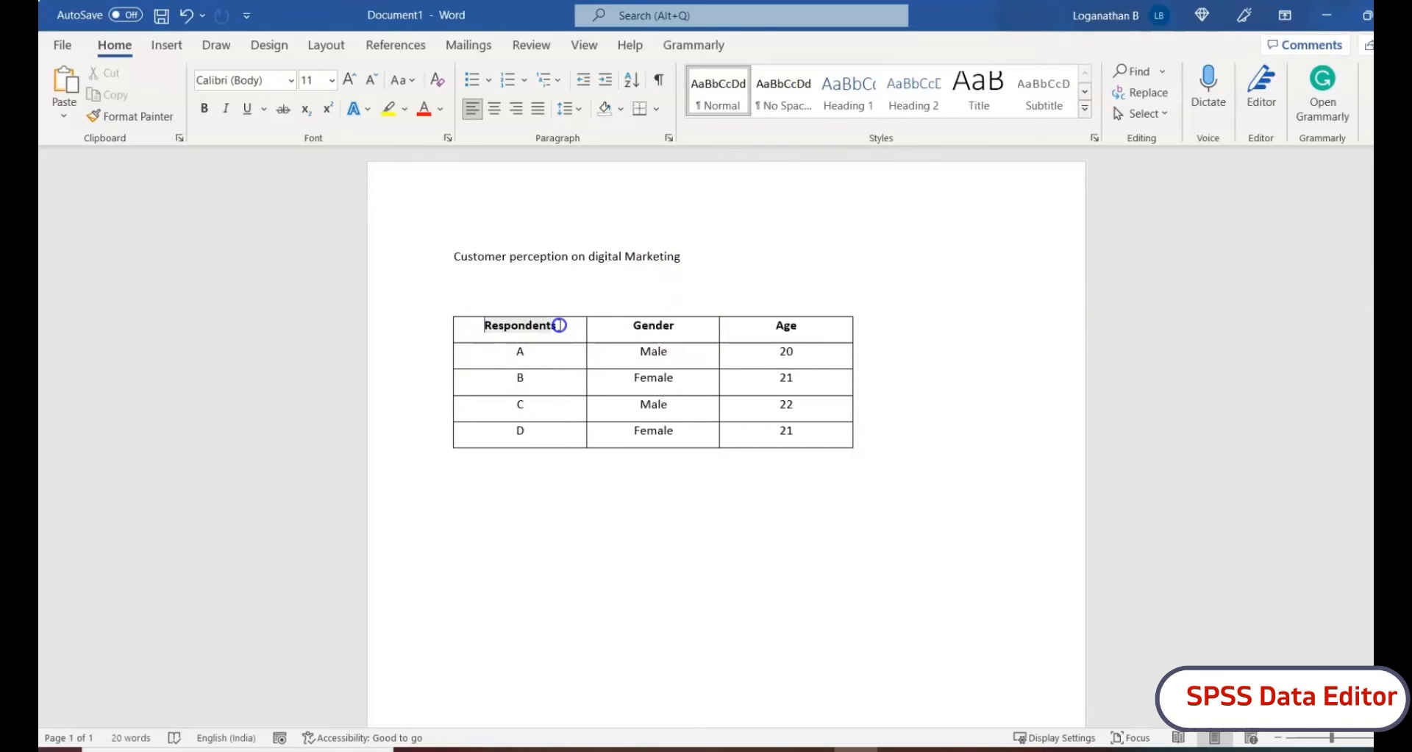
click(640, 325)
drag(640, 326, 673, 324)
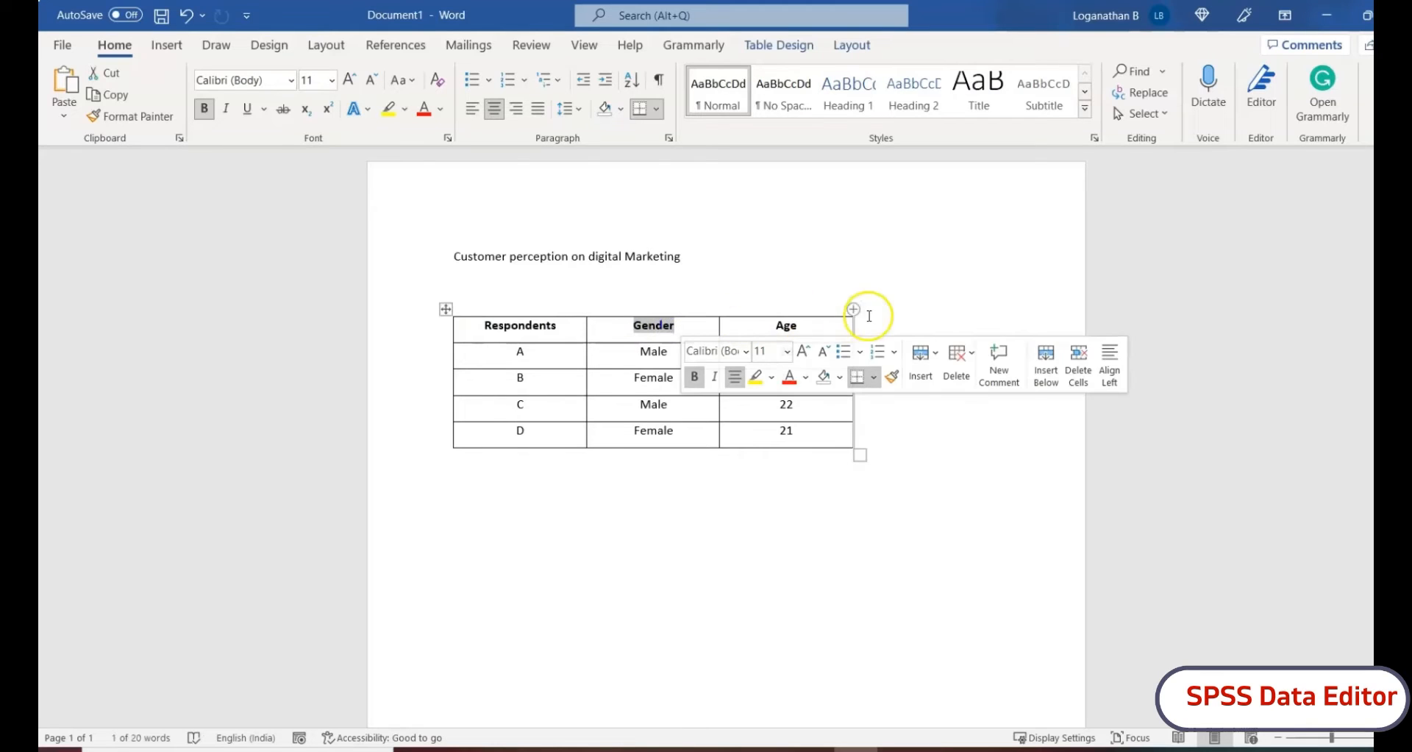
drag(820, 323, 763, 325)
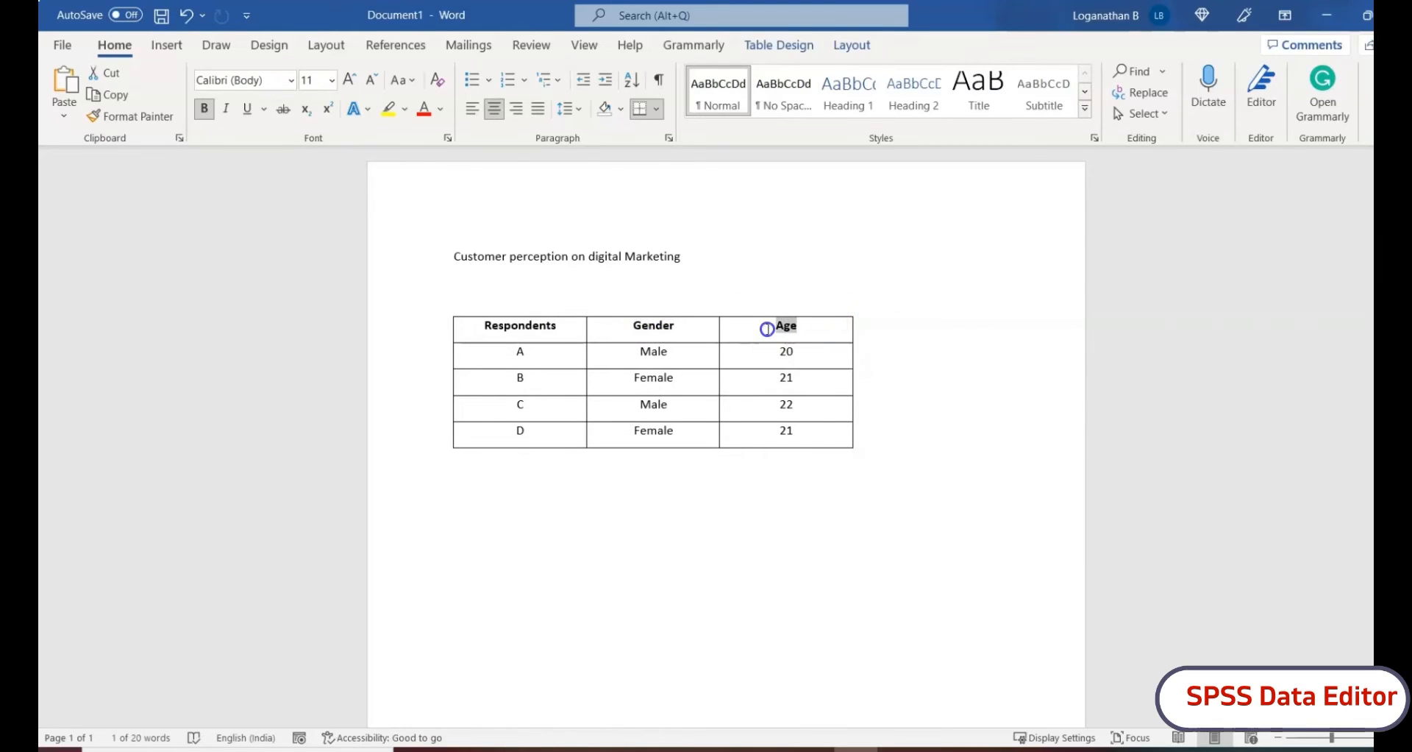
click(717, 269)
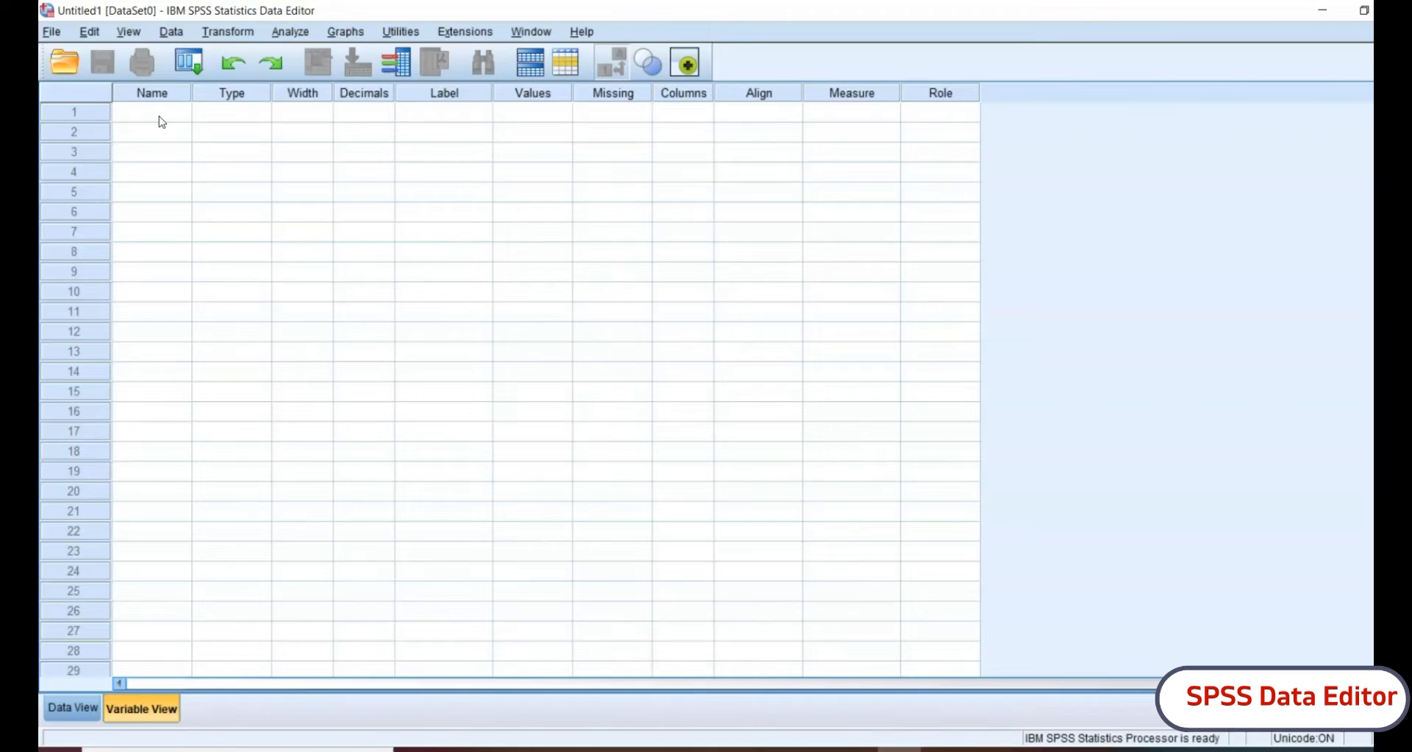
Step: In SPSS Variable View, define three variables named Respondents, Gender and Age in rows 1 to 3
click(164, 115)
text(REspondents)
key(Return)
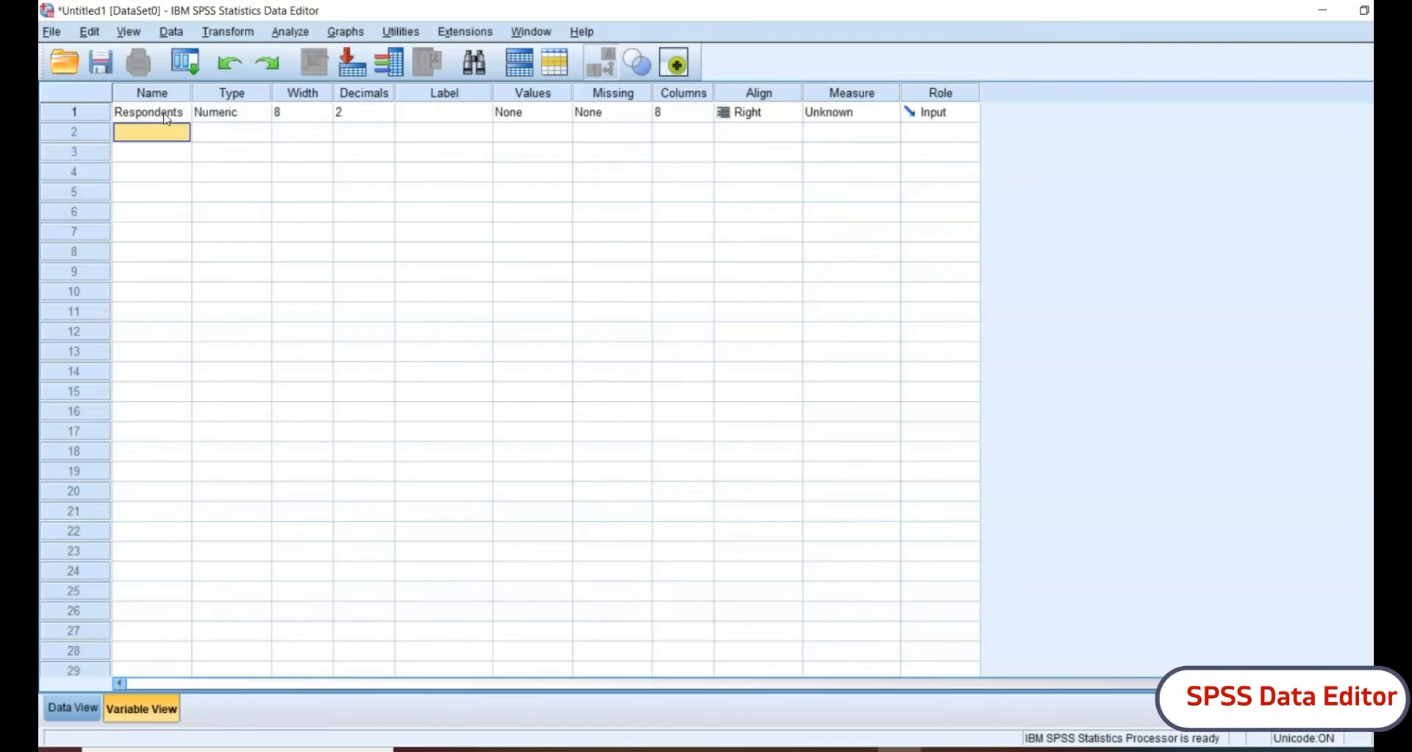
text(Gender)
key(Return)
text(Age)
key(Return)
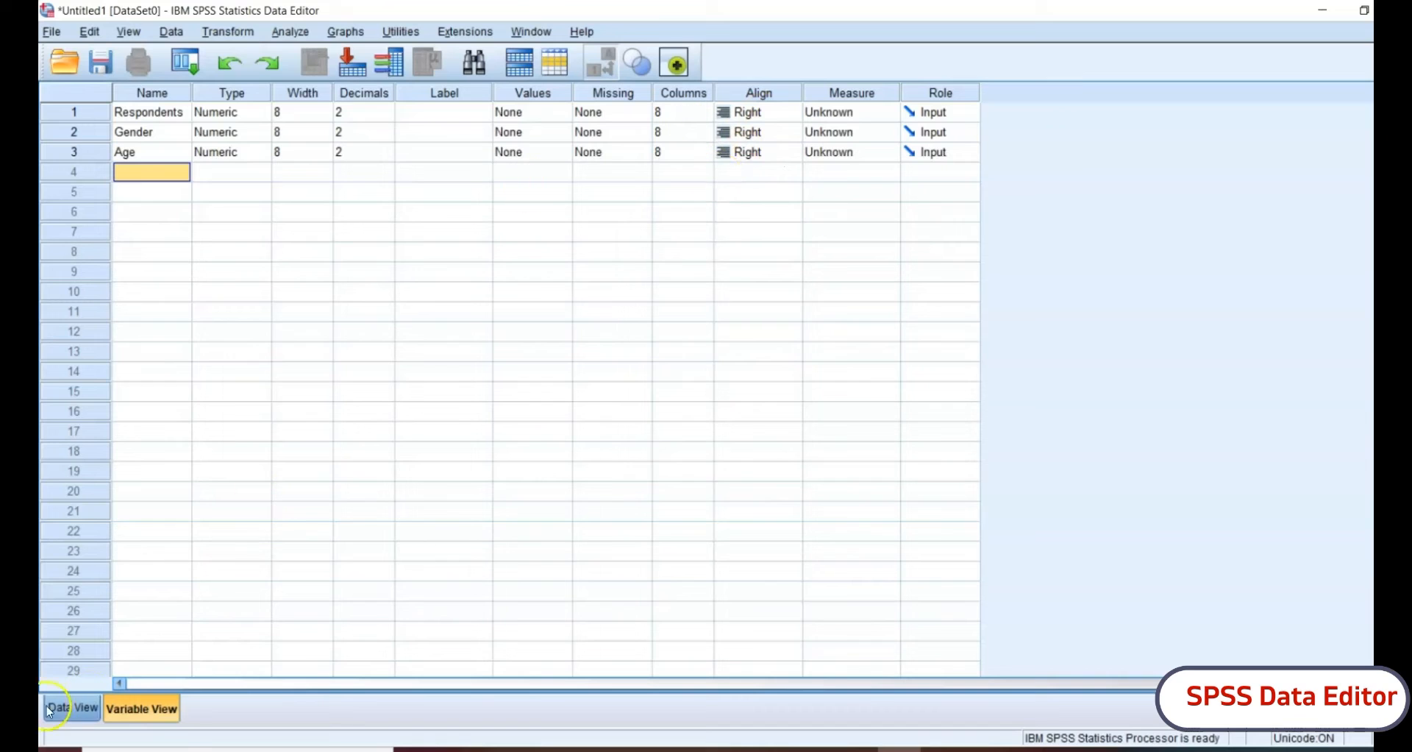
Step: Check the three new variables as column headings in Data View and return to Variable View
click(72, 709)
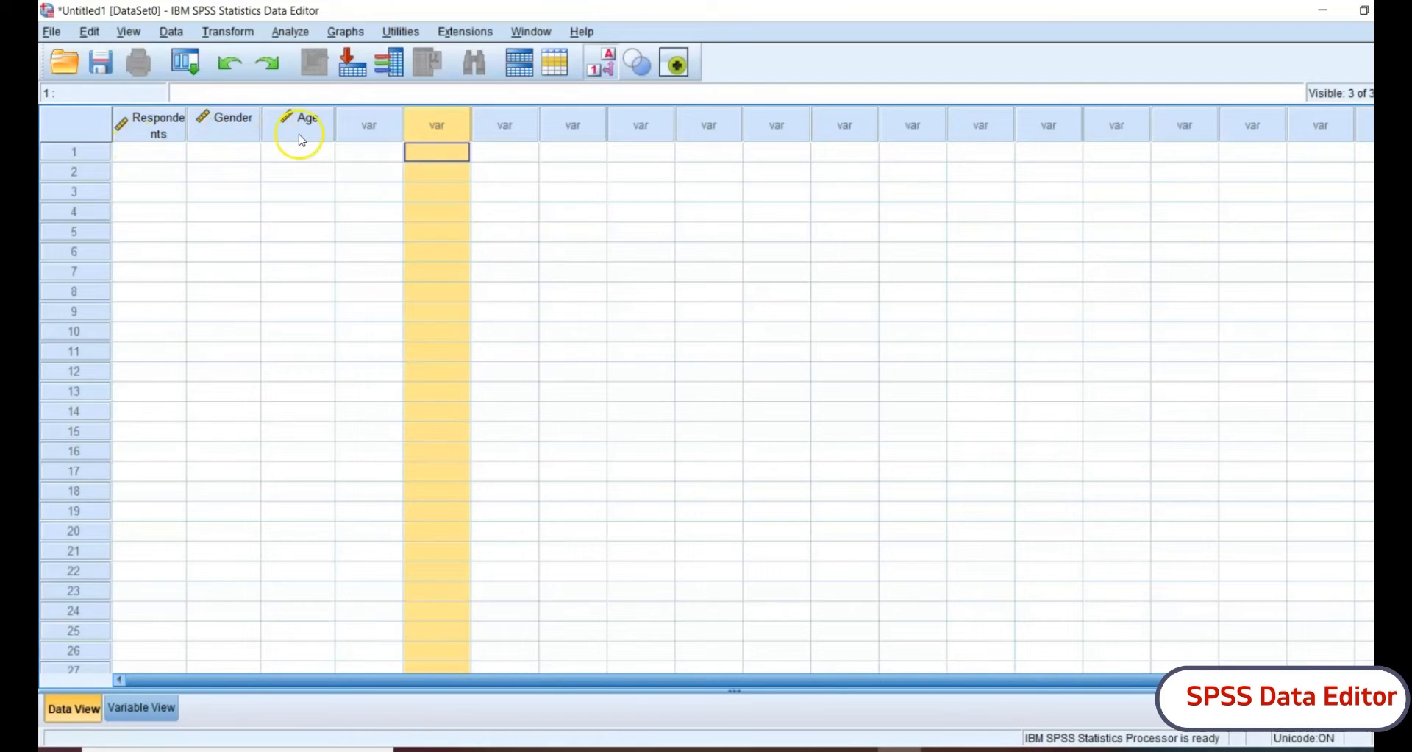
click(125, 173)
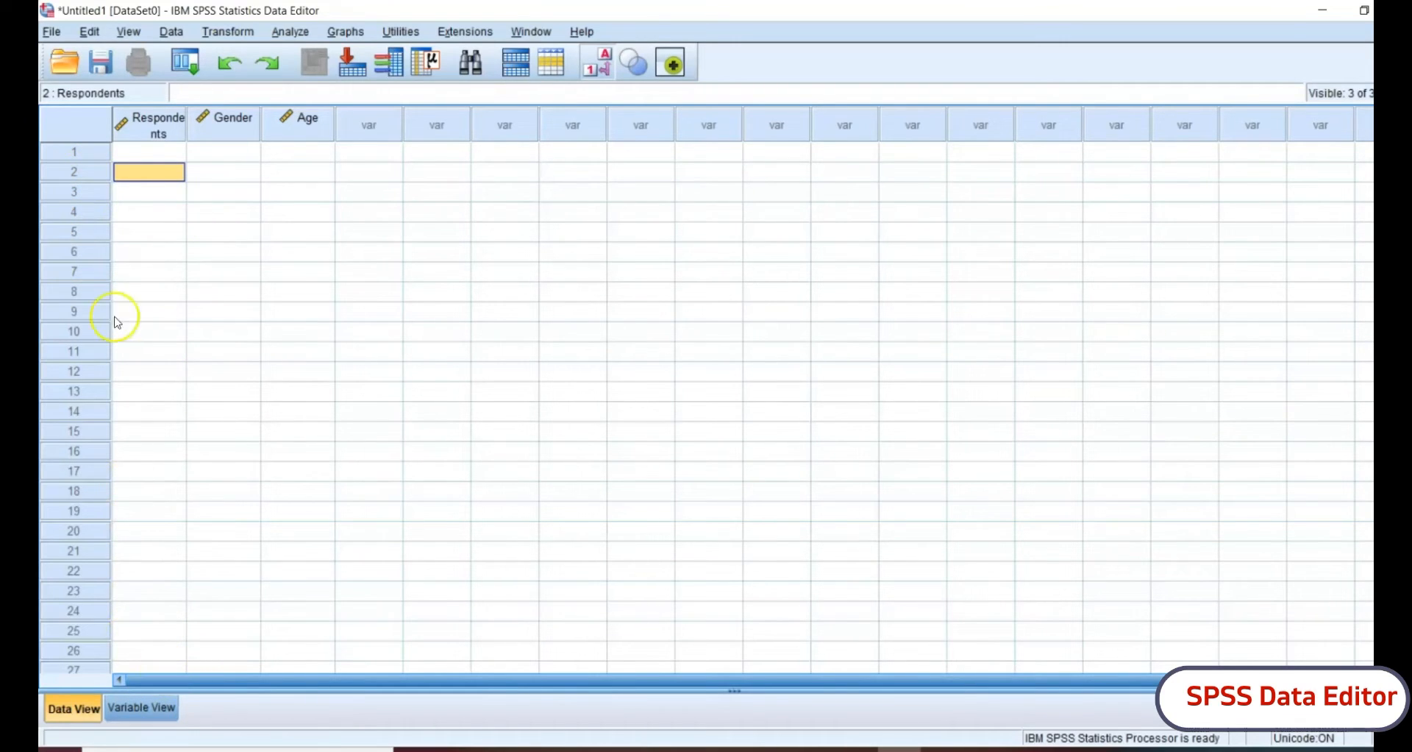
click(149, 709)
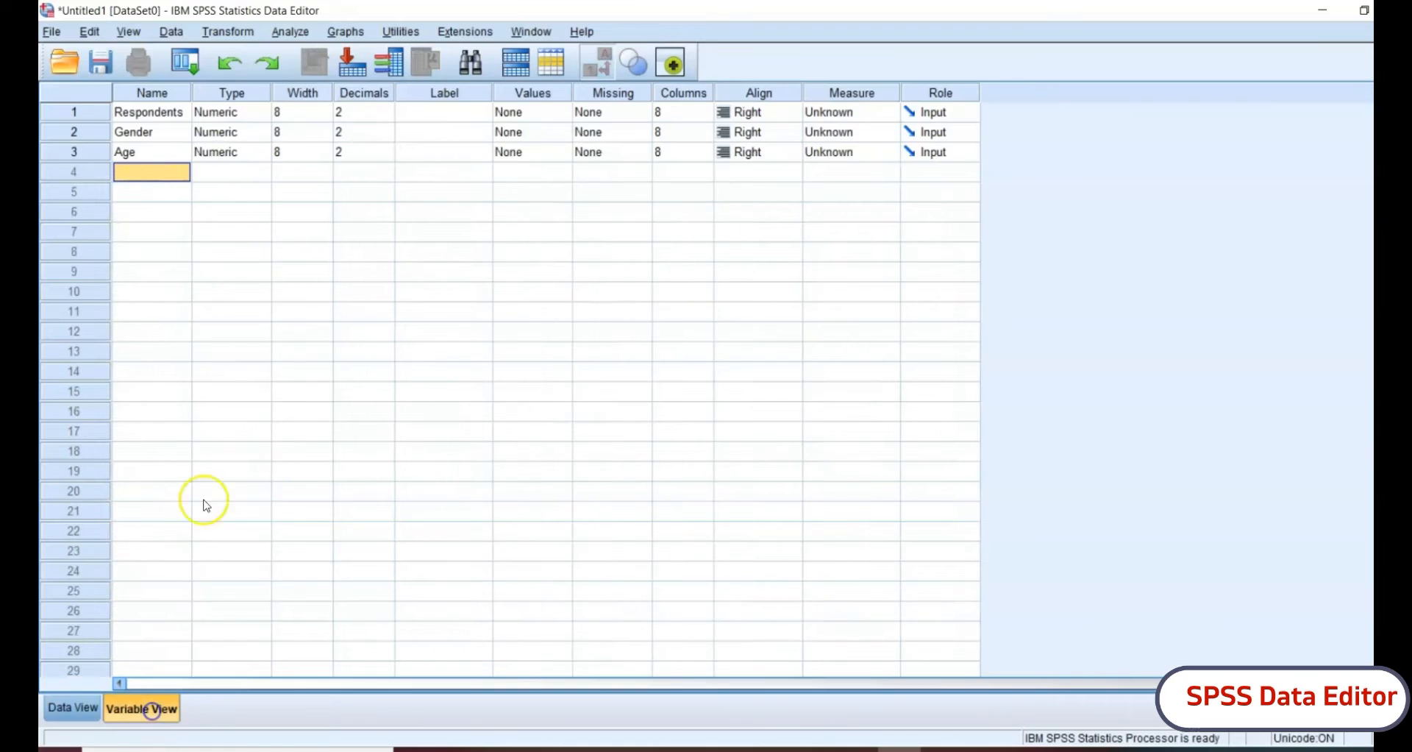
Step: Compare the Numeric and String settings in the variable type options for Respondents, and keep Numeric
click(241, 116)
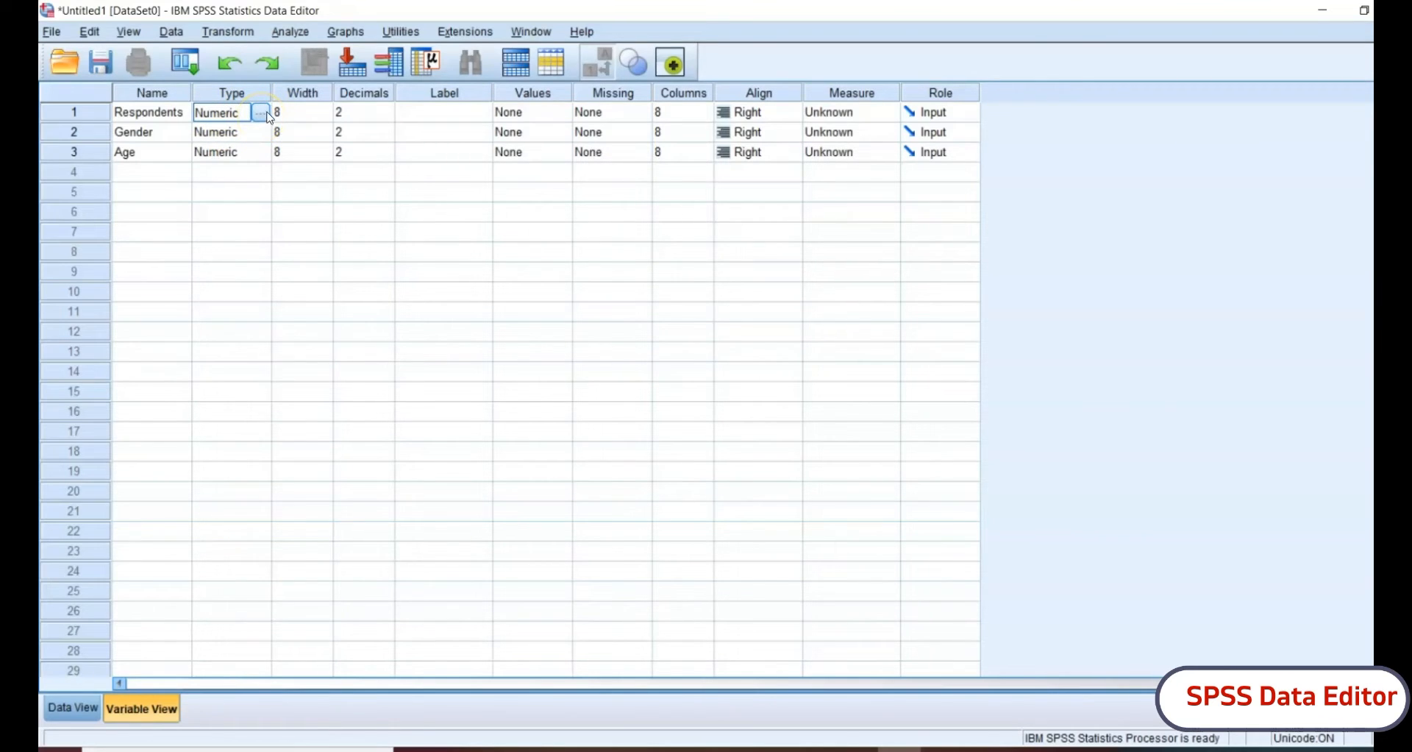
click(261, 113)
drag(649, 240, 561, 187)
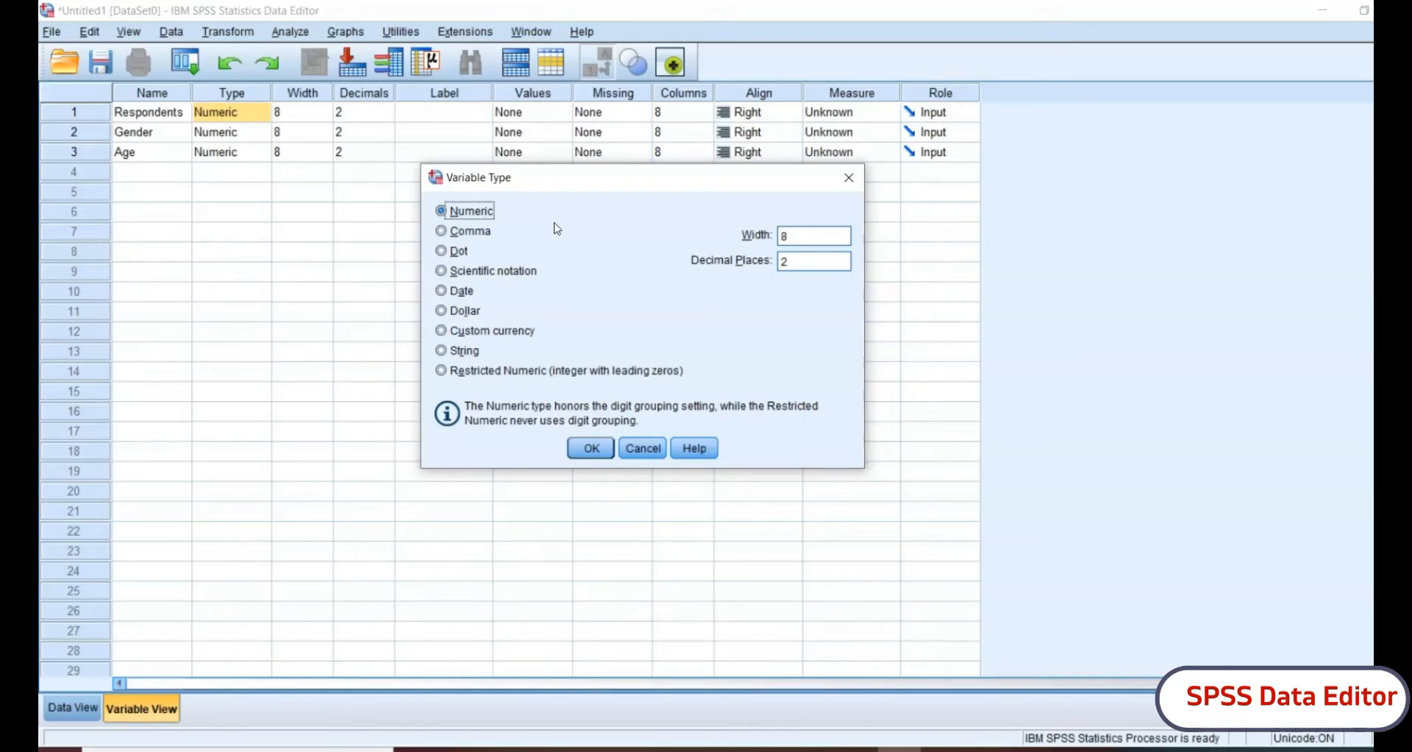
click(442, 350)
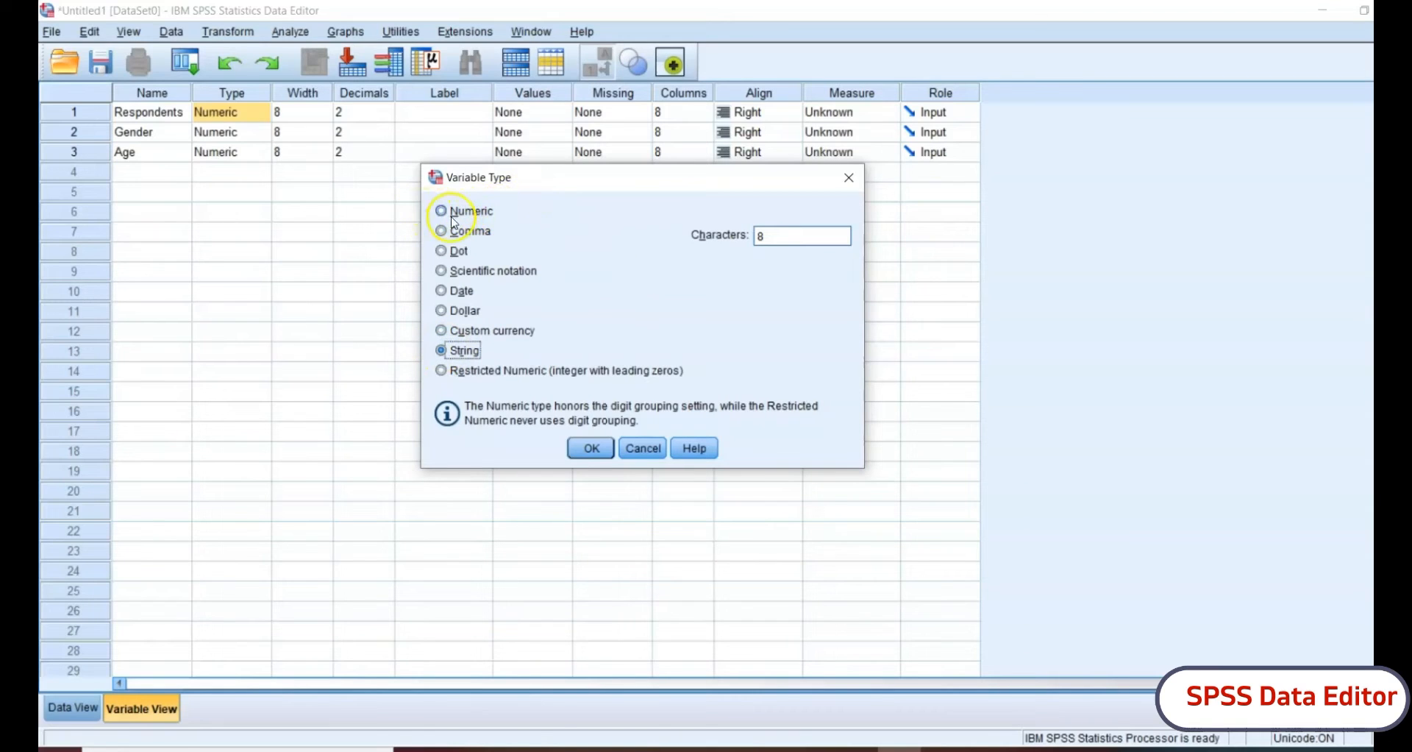
click(442, 211)
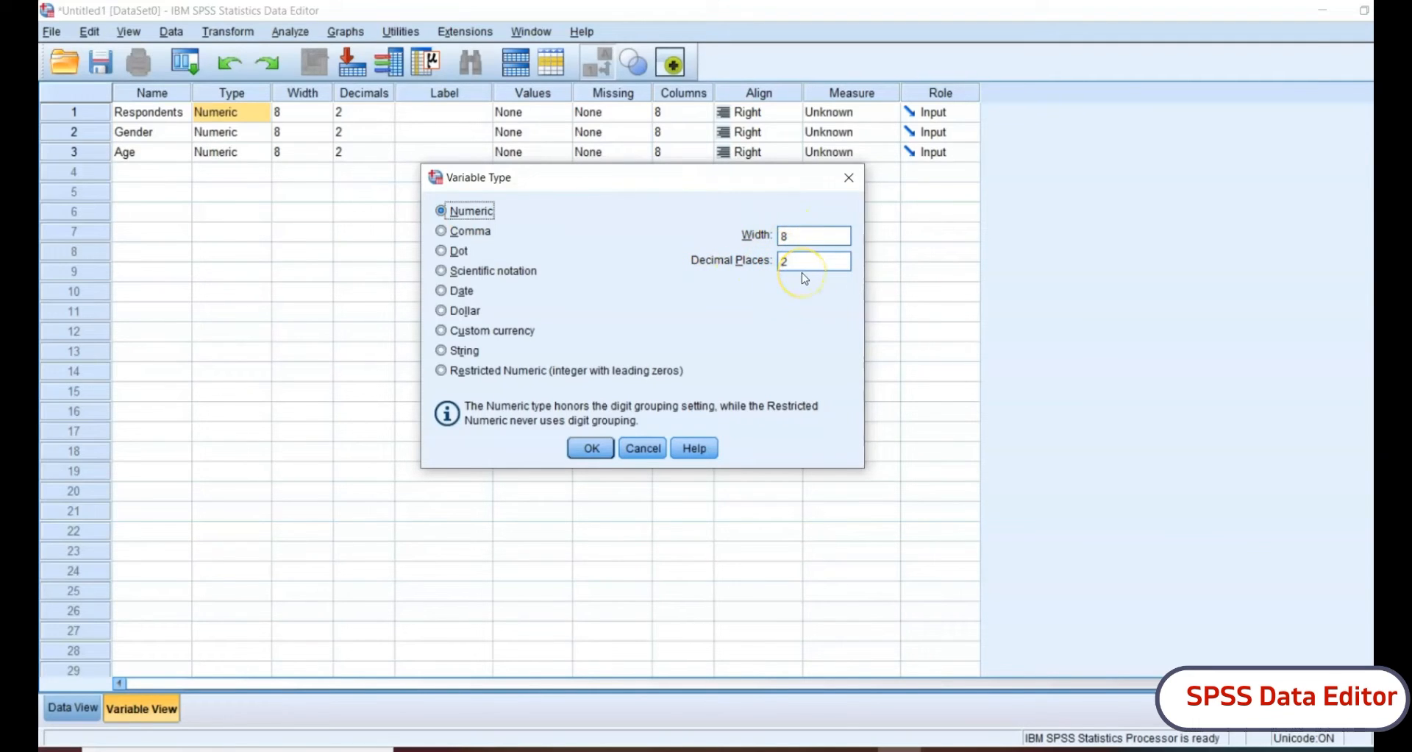
click(444, 351)
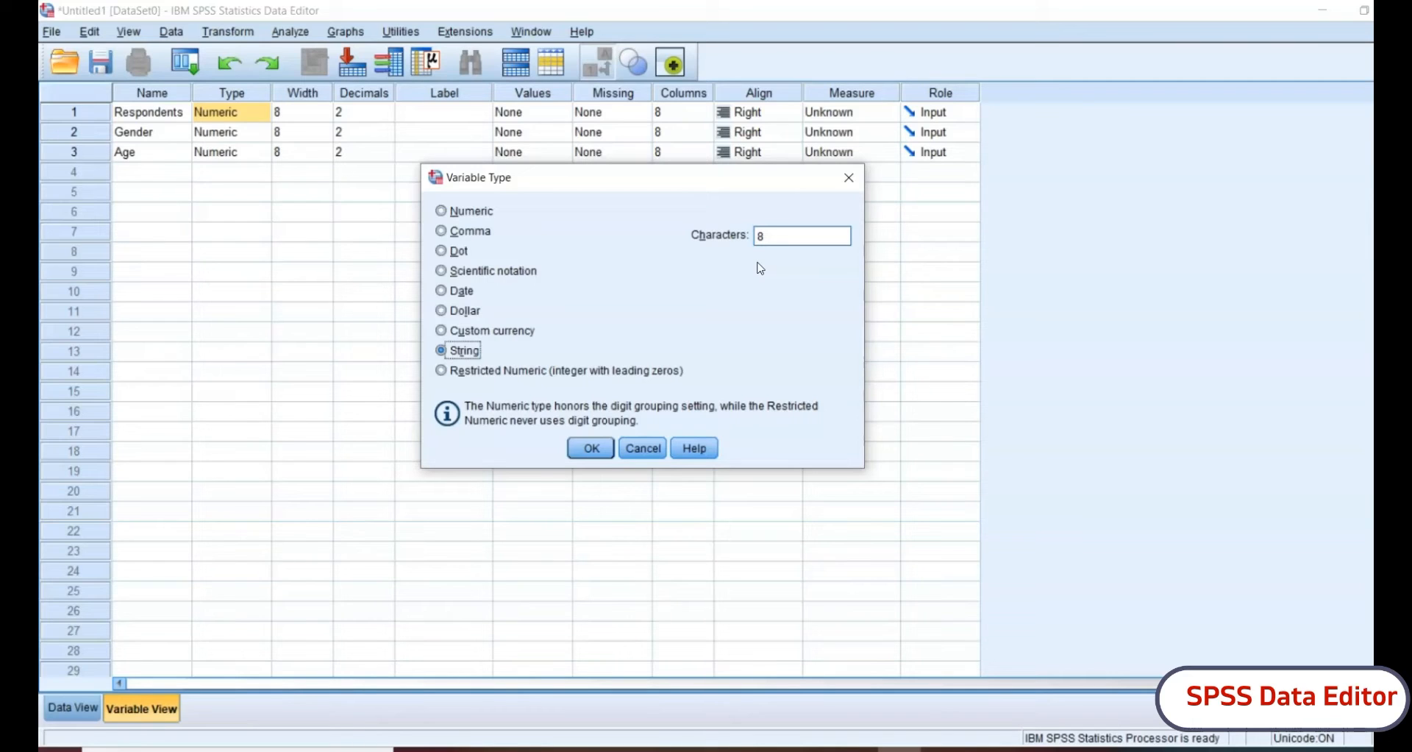
click(442, 212)
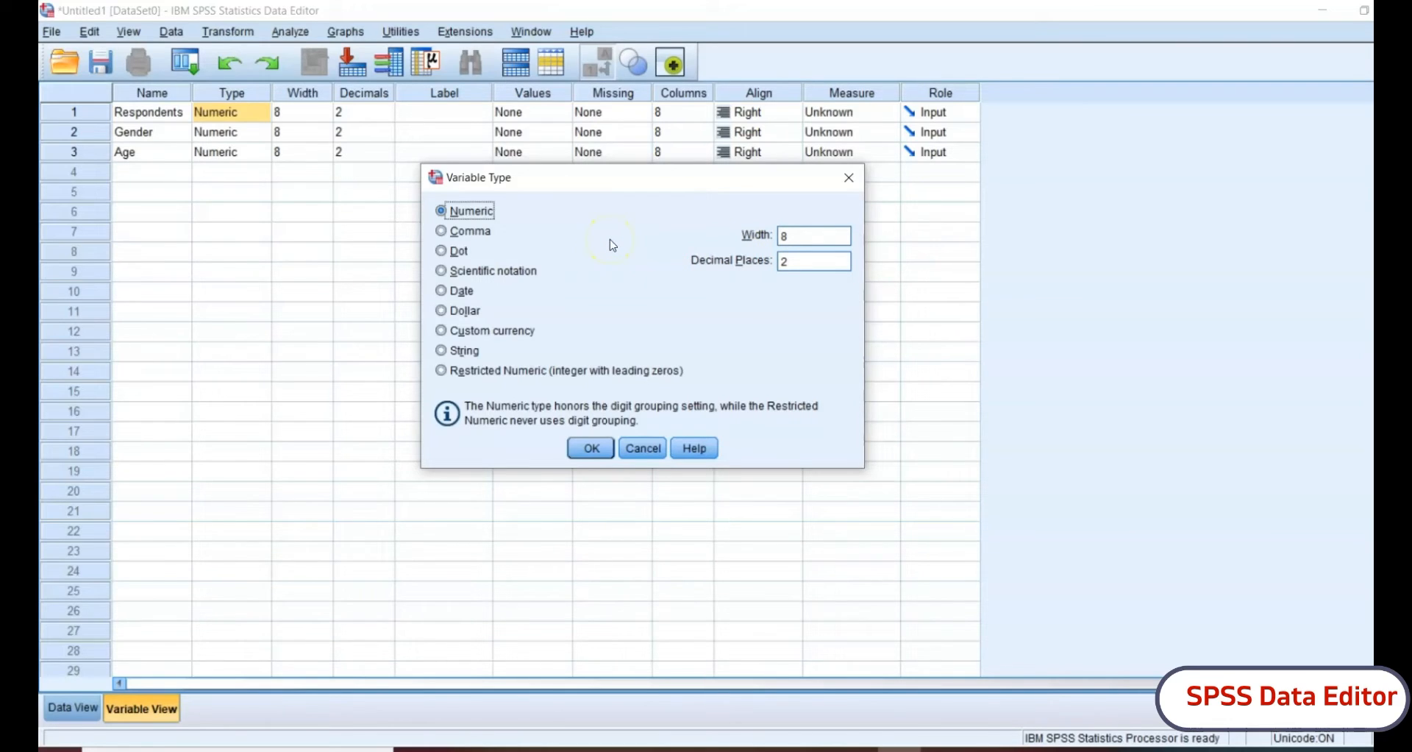
click(590, 447)
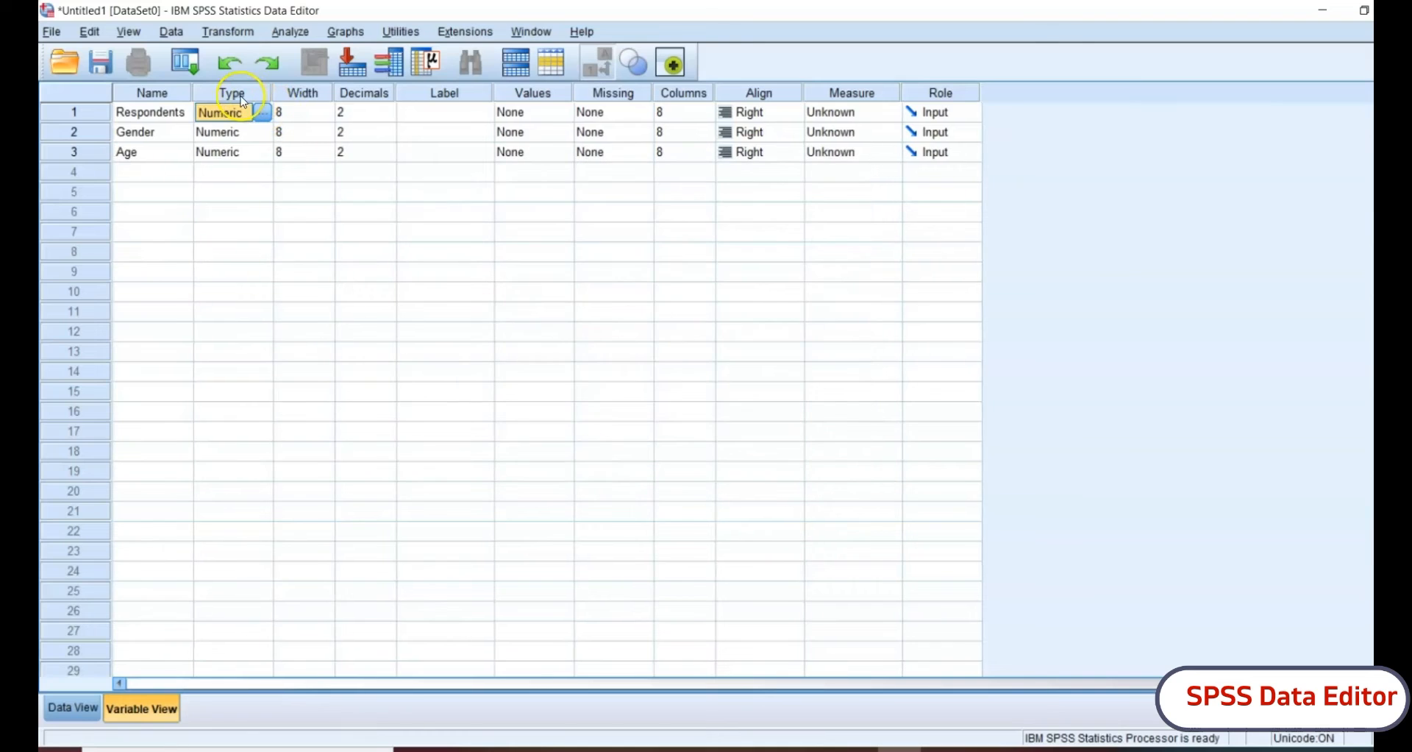
Step: Change the Respondents variable's type to String with 8 characters
click(303, 93)
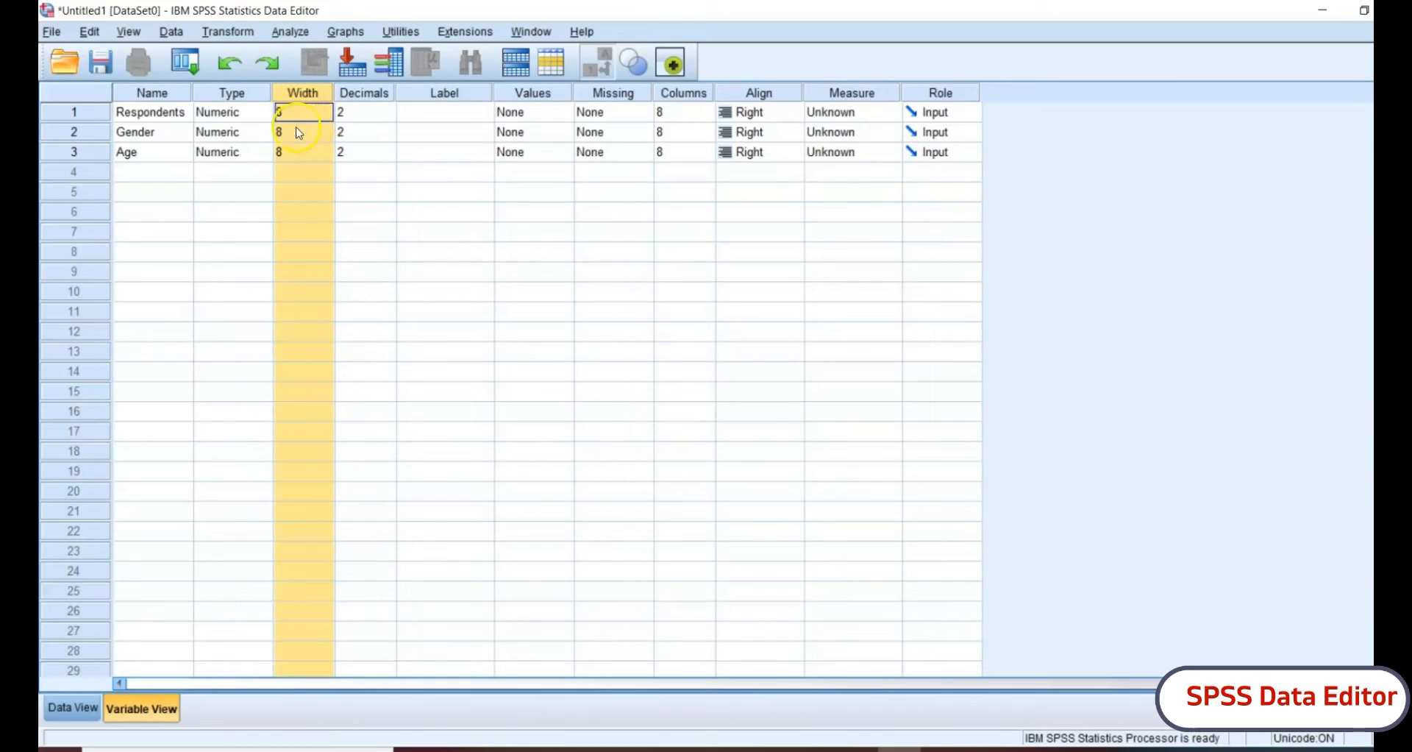
click(309, 121)
click(251, 113)
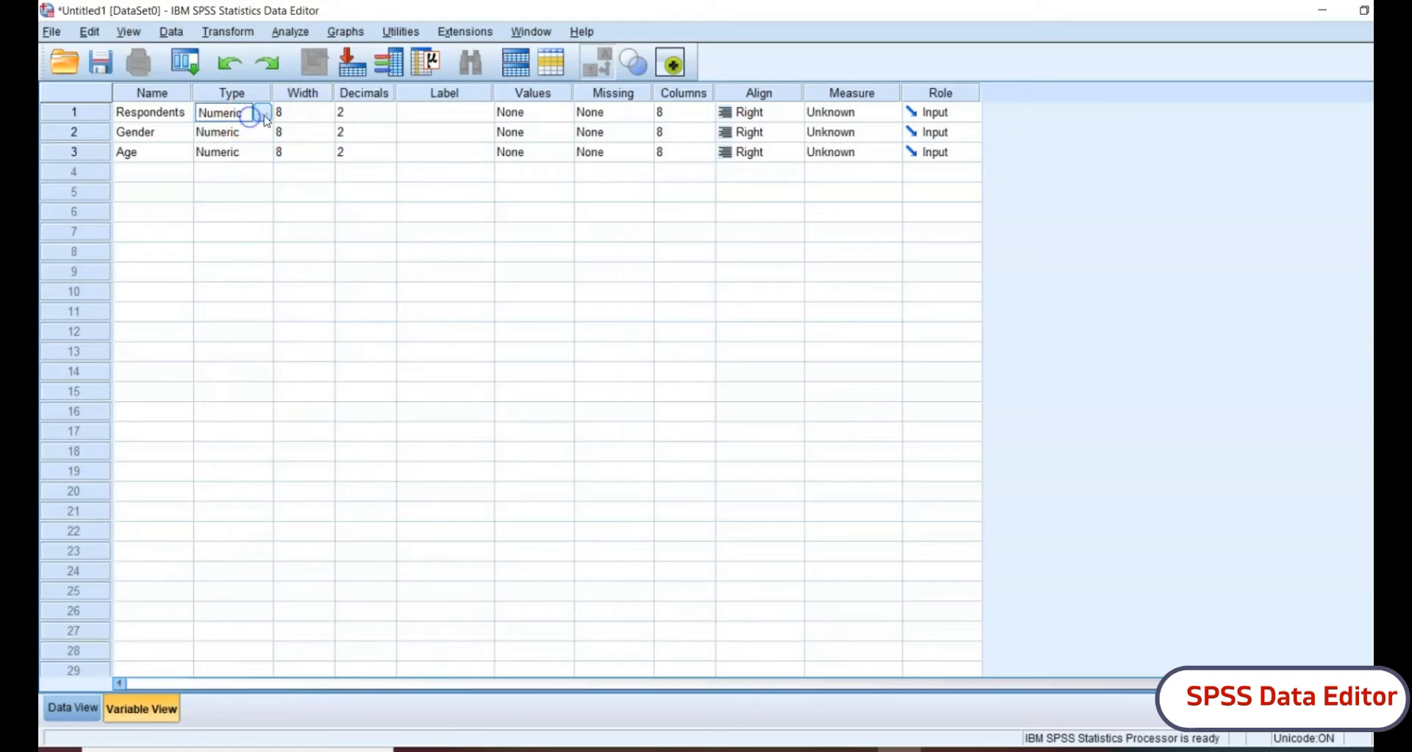
click(264, 114)
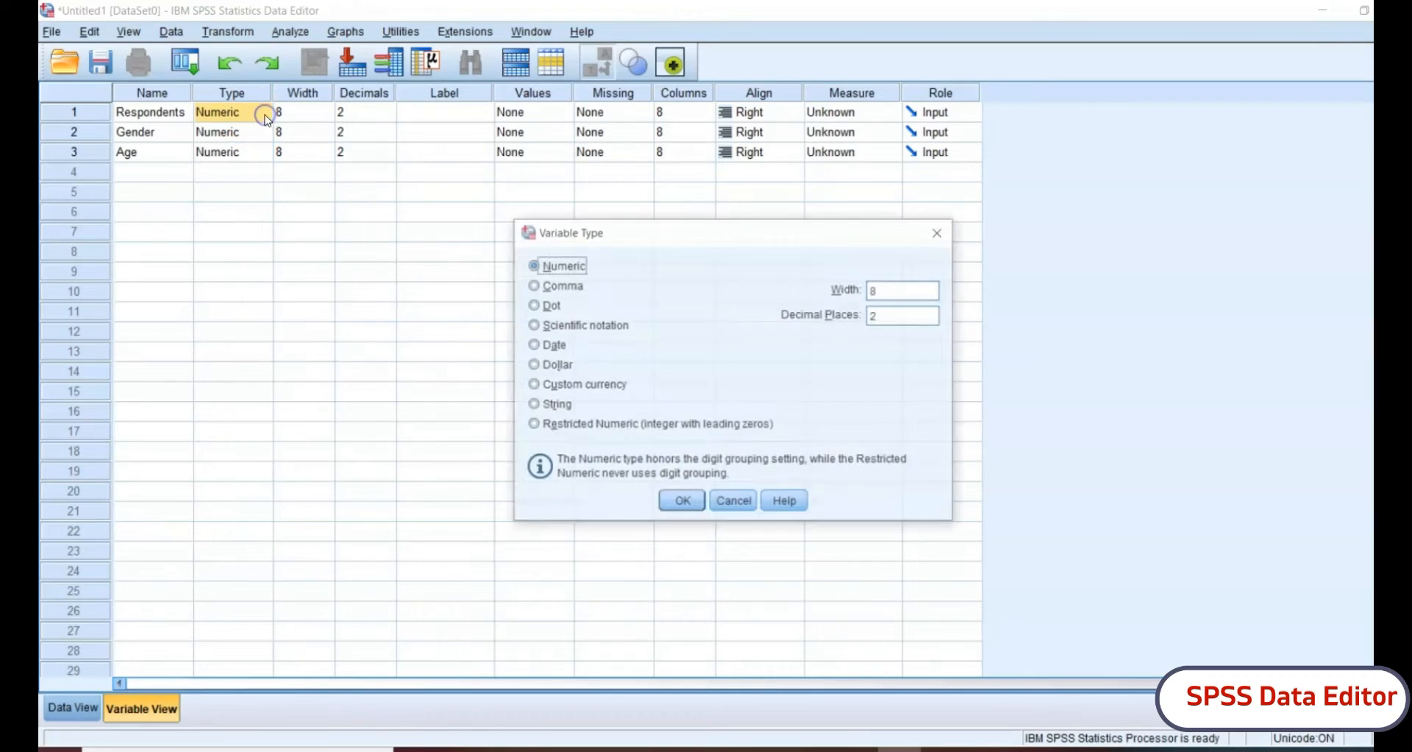
click(535, 407)
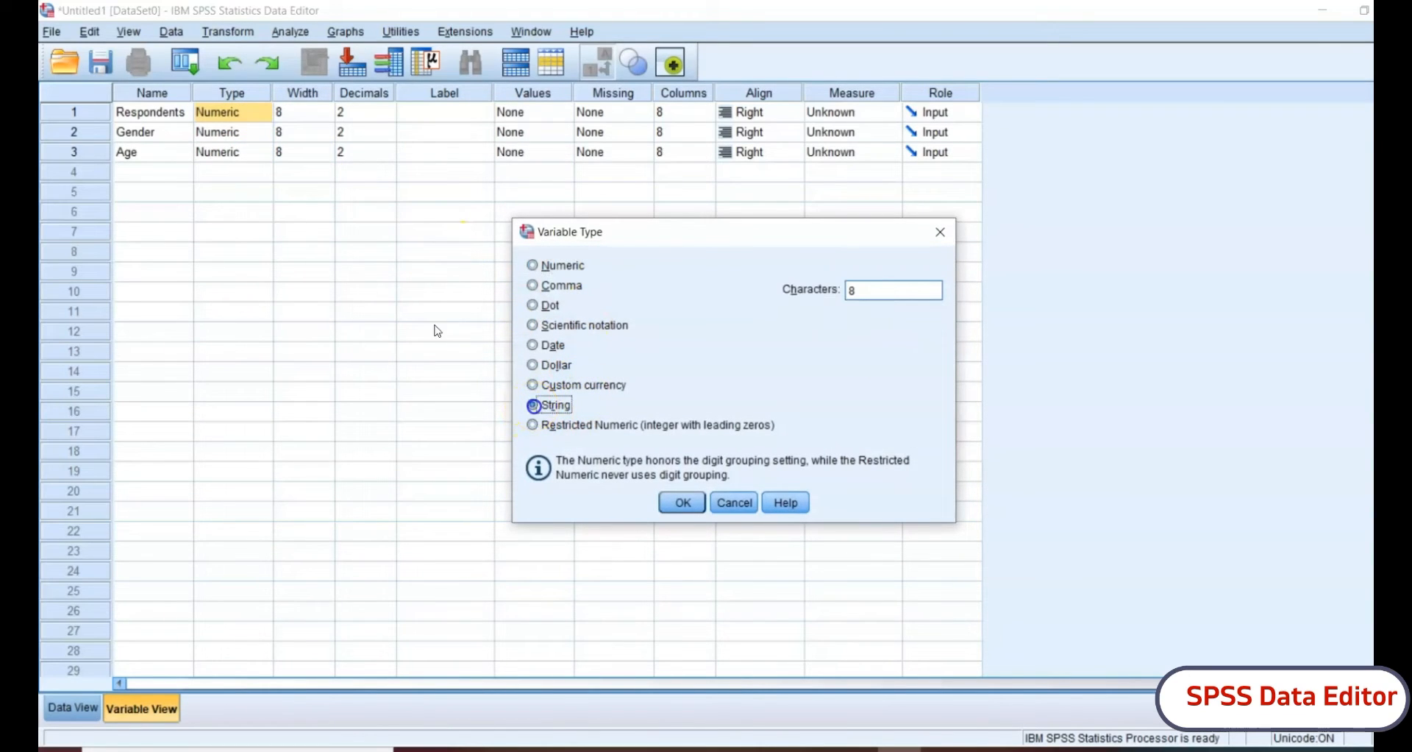
click(683, 503)
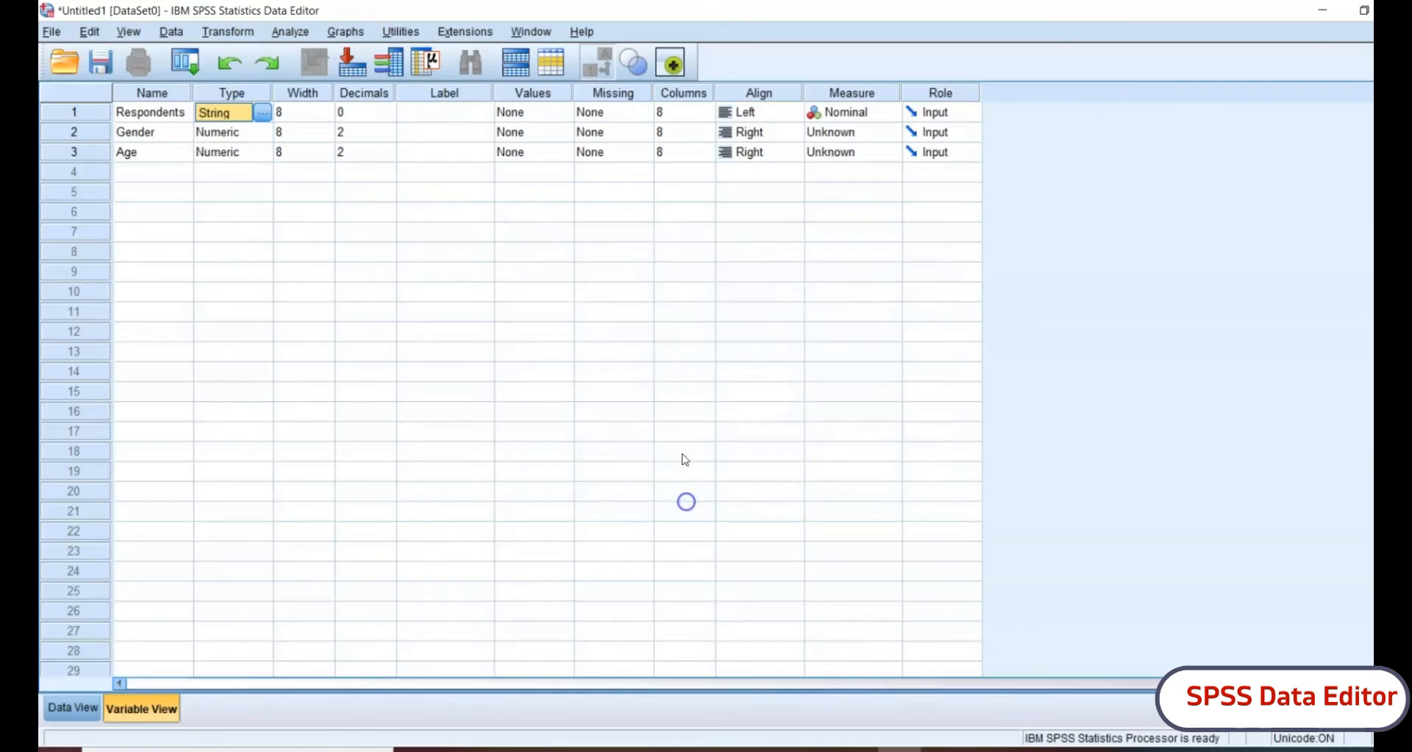
Step: Reduce the Respondents variable's width to 3
click(319, 110)
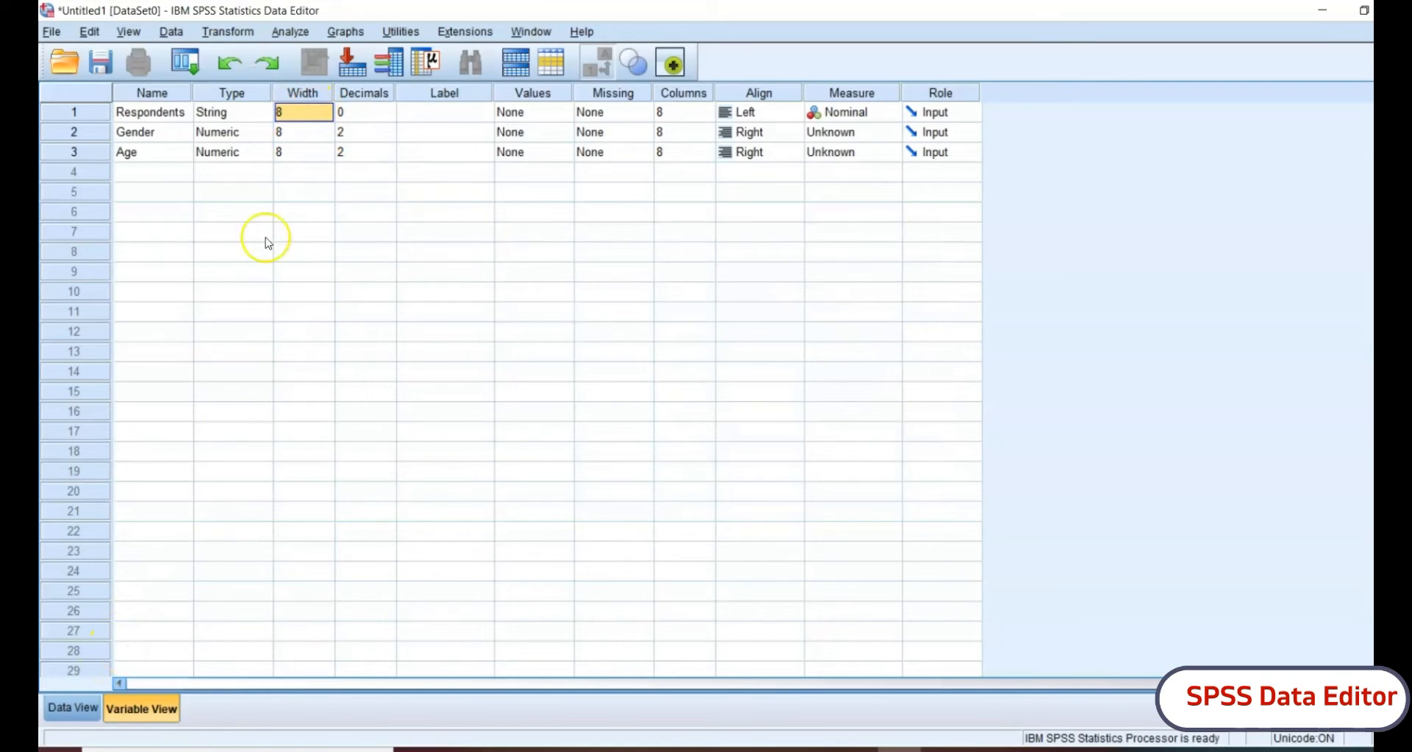
click(305, 114)
click(327, 108)
click(327, 118)
click(327, 118)
click(327, 118)
click(327, 118)
click(327, 118)
click(327, 118)
click(328, 117)
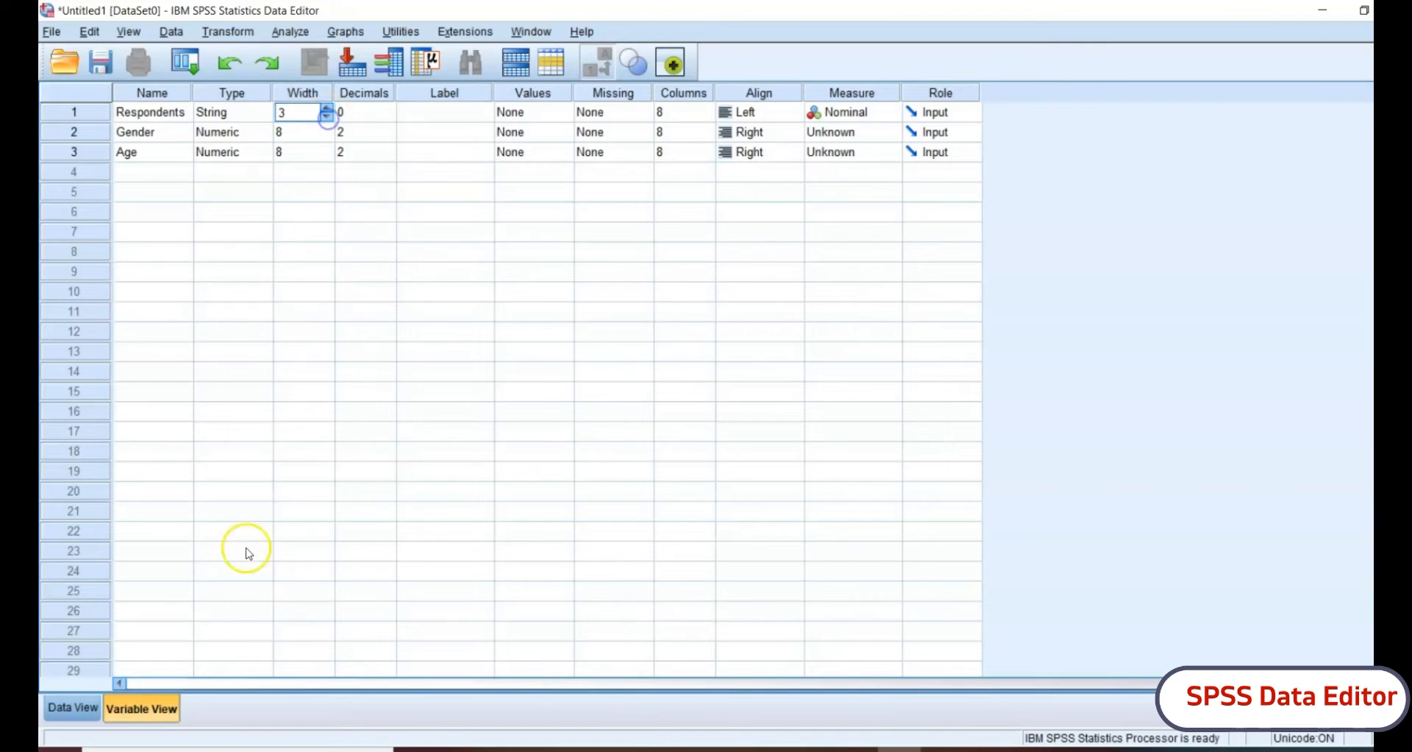
Step: Enter the first three letters of a respondent's name in row 1 of Respondents in Data View, and return to Variable View
click(74, 709)
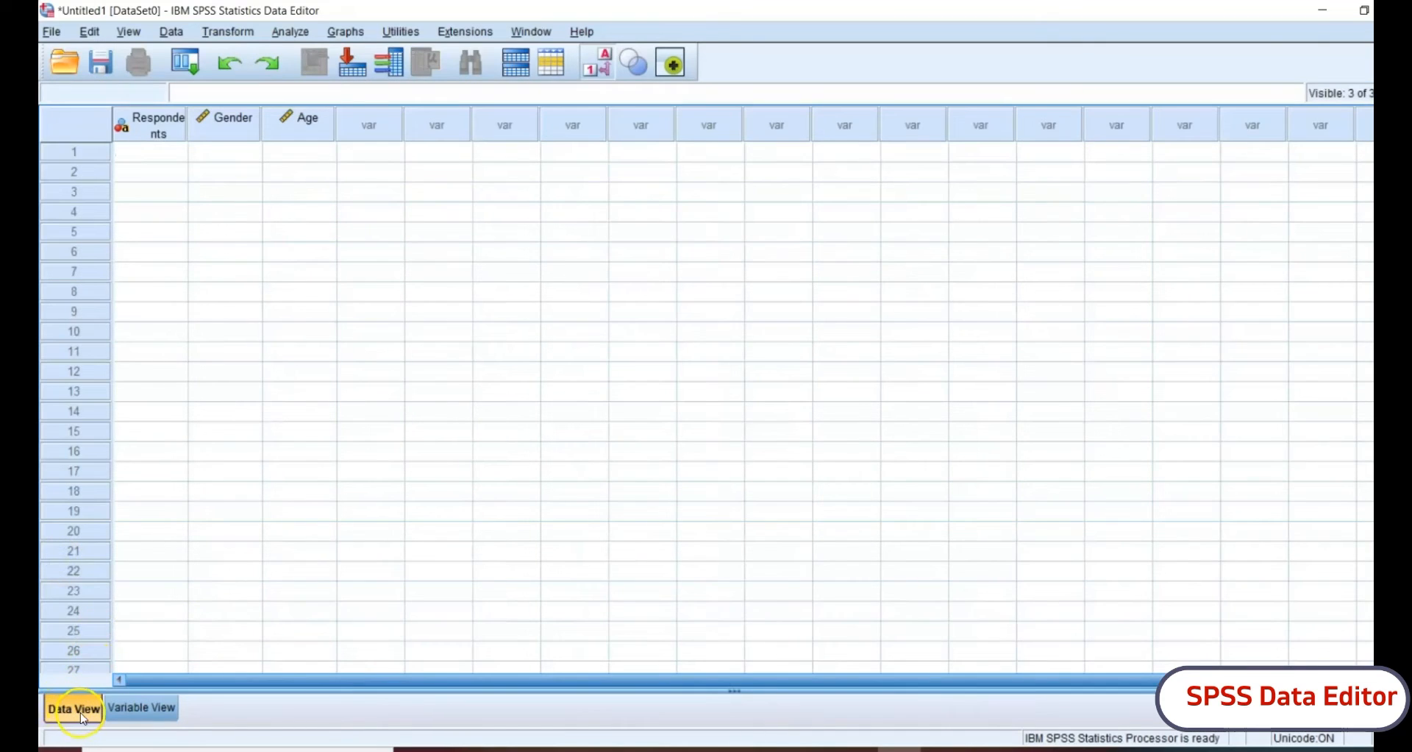
click(154, 153)
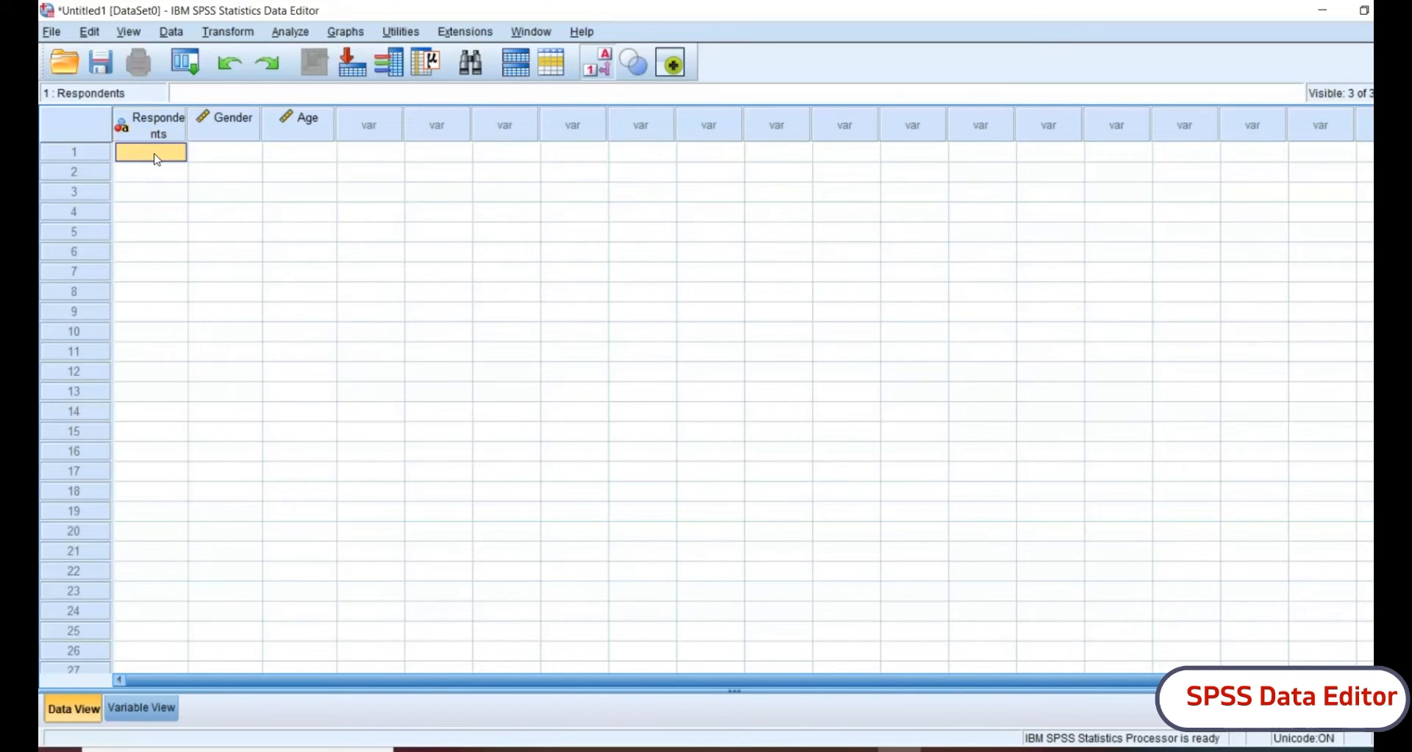
text(Mah)
click(147, 707)
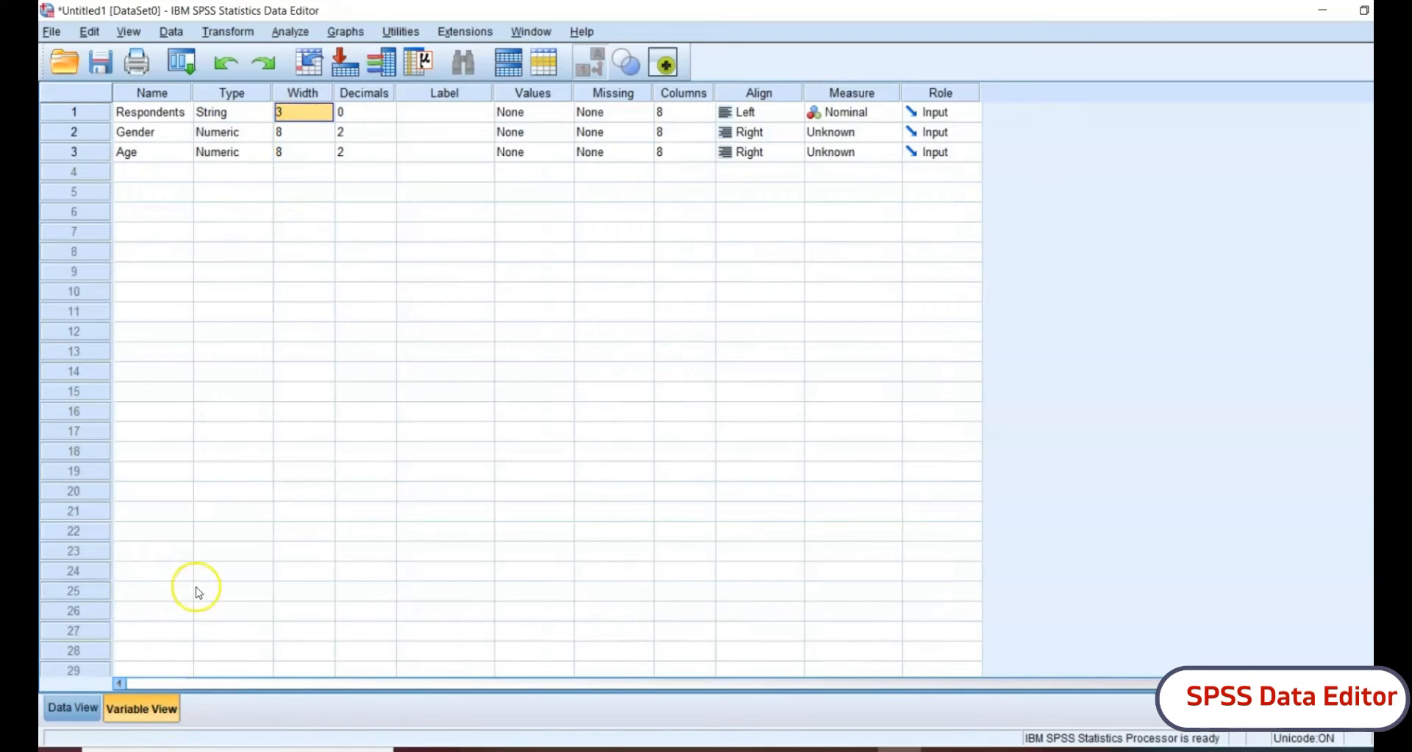
Step: Increase the Respondents variable's width to 10
click(306, 112)
click(328, 109)
click(328, 109)
click(328, 109)
click(328, 109)
click(328, 109)
click(328, 108)
click(328, 109)
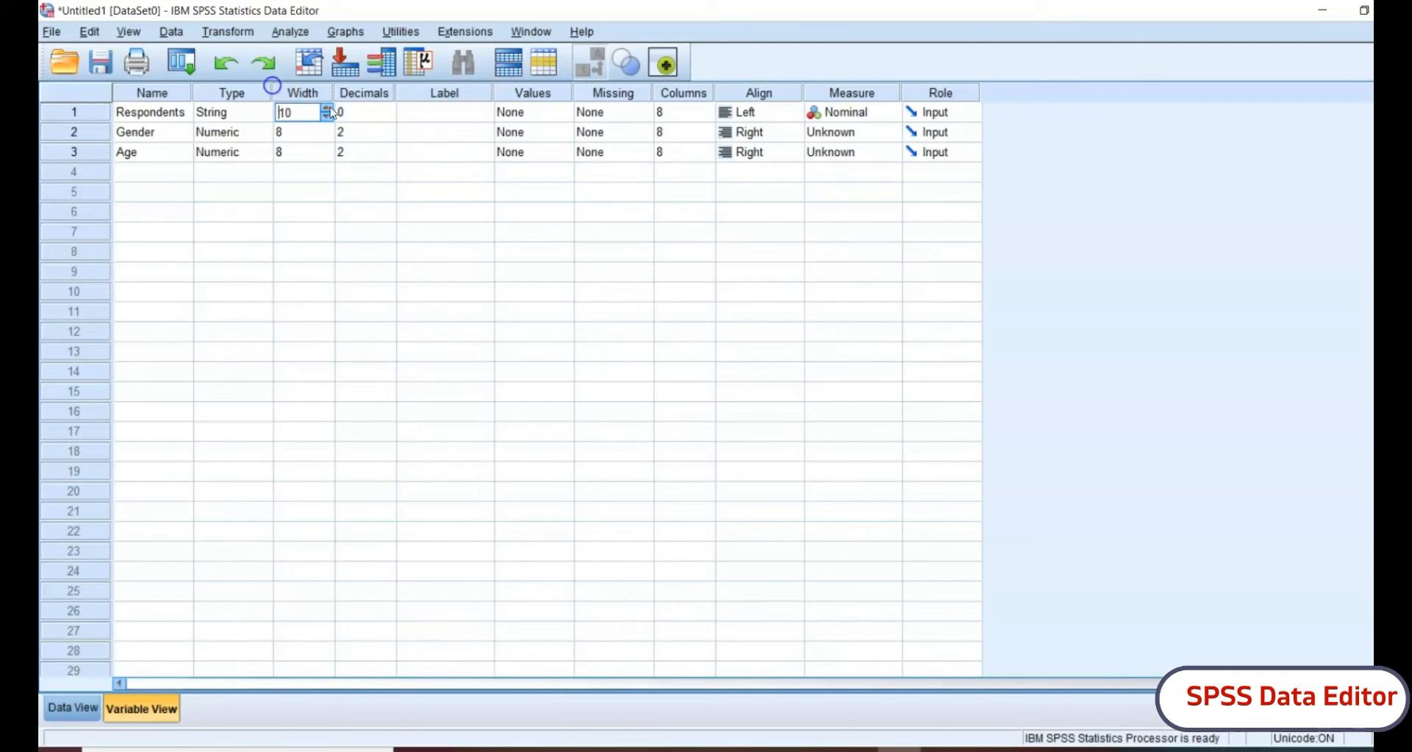
Step: Replace the shortened entry in row 1 of Respondents with the respondent's full-length name in Data View
click(64, 708)
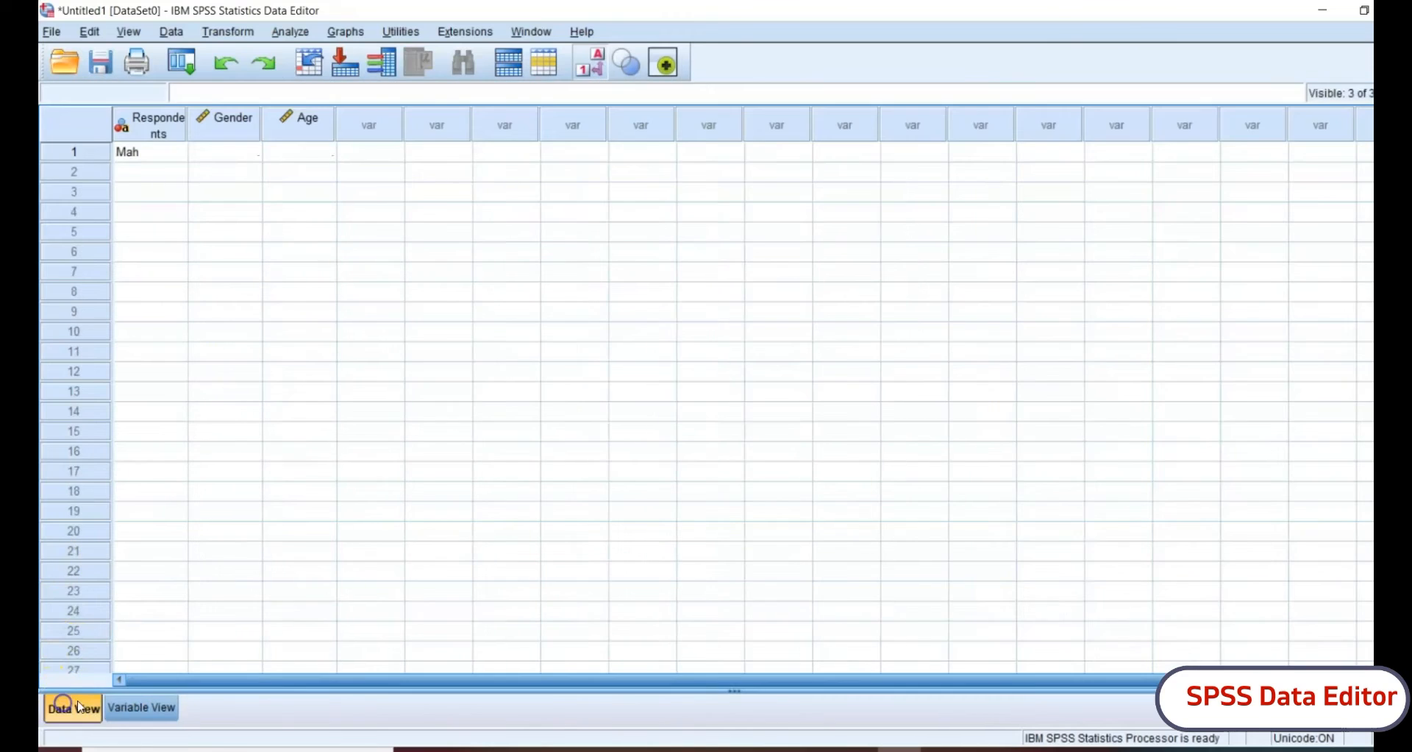
click(156, 152)
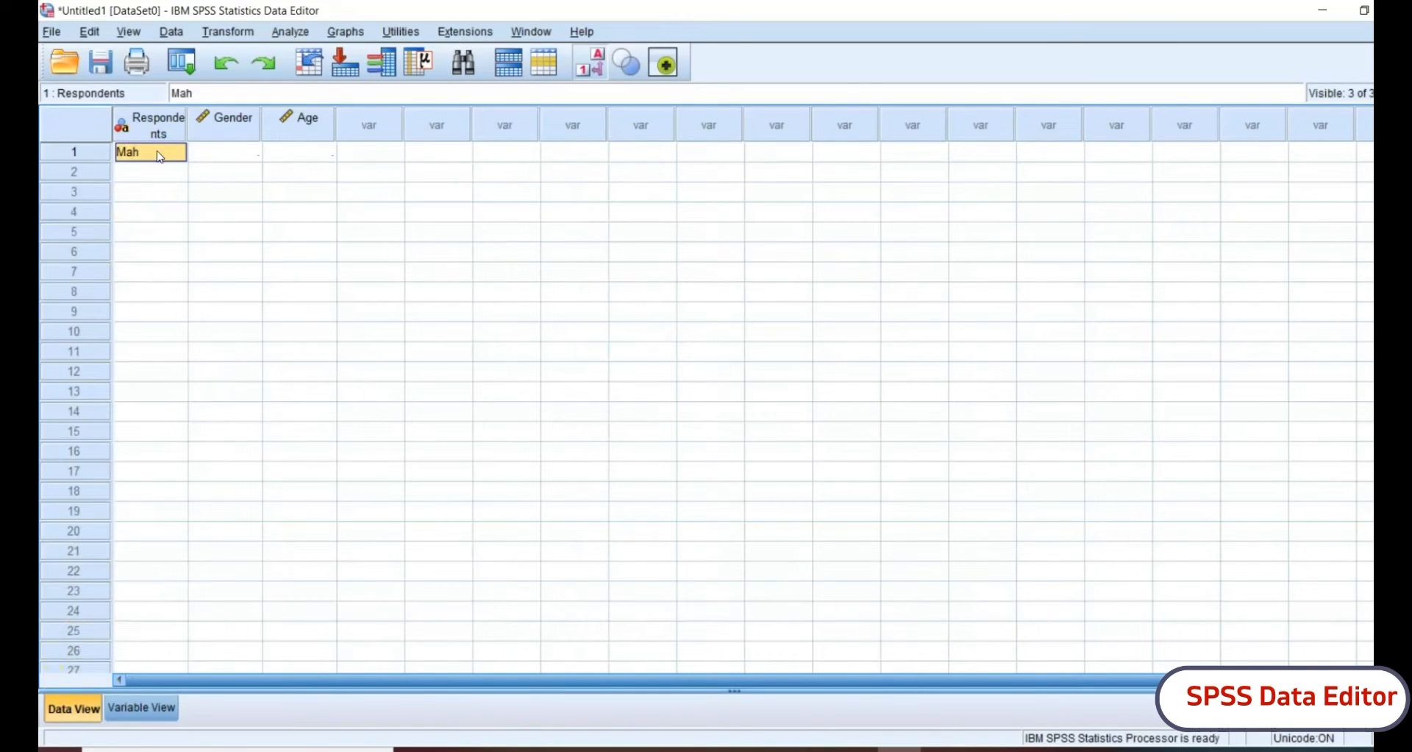
text(Maharaja)
click(442, 240)
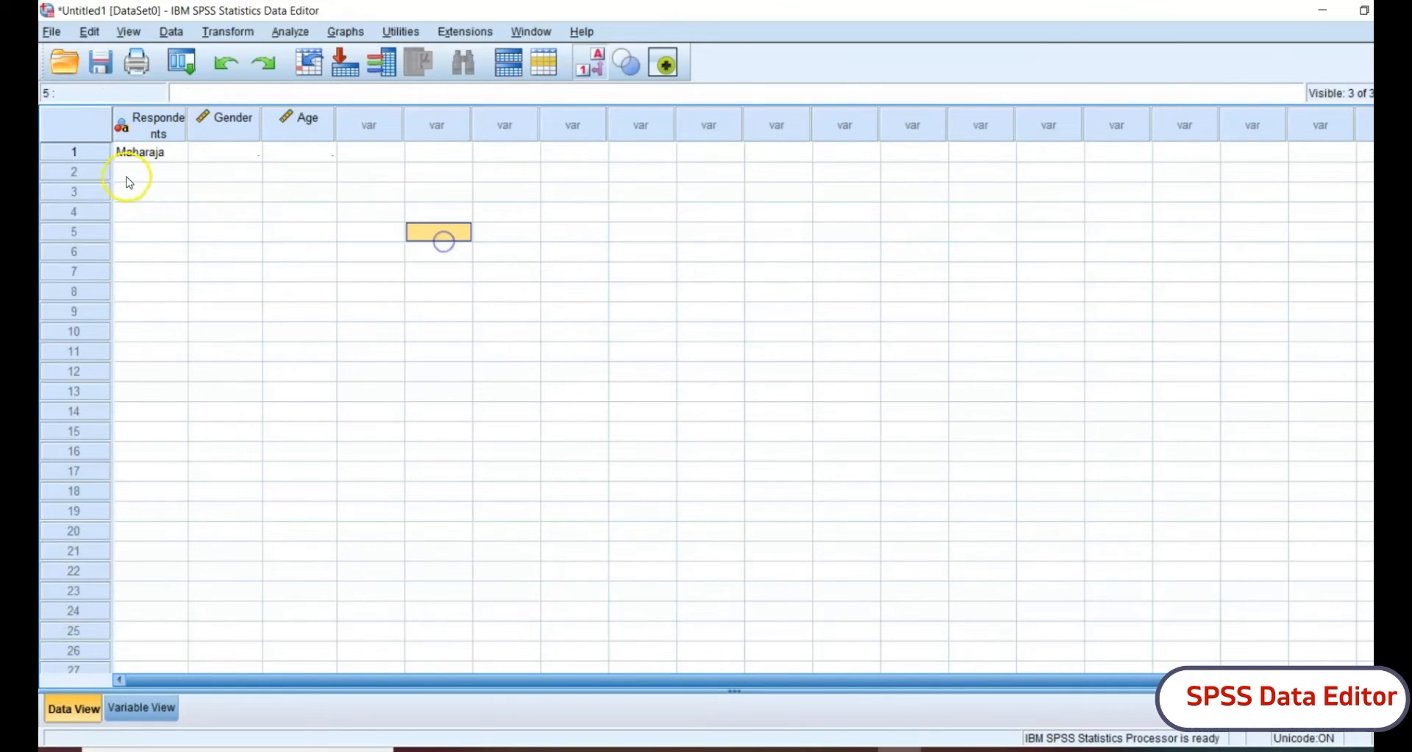
click(160, 156)
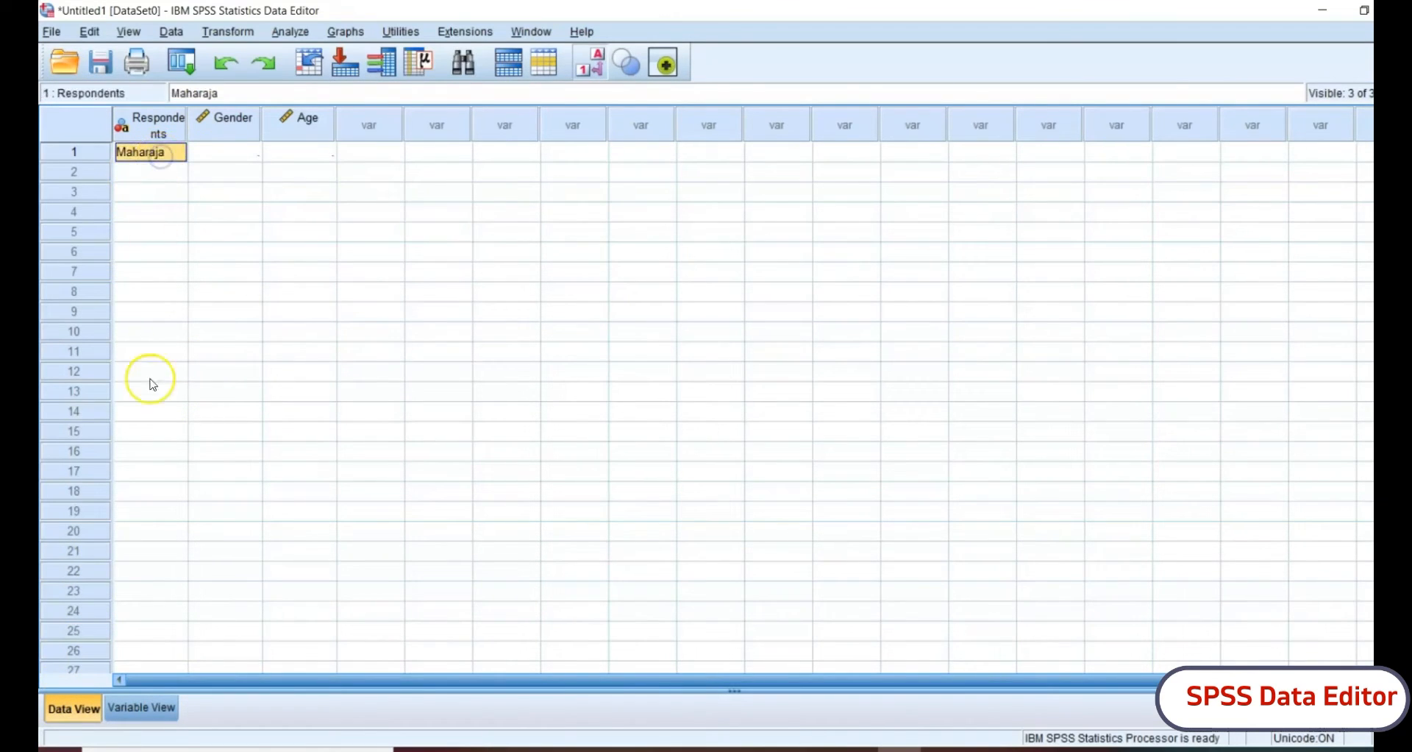
Step: Check the Respondents decimals setting in Variable View, and enter 1 in row 2 of Respondents in Data View
click(136, 707)
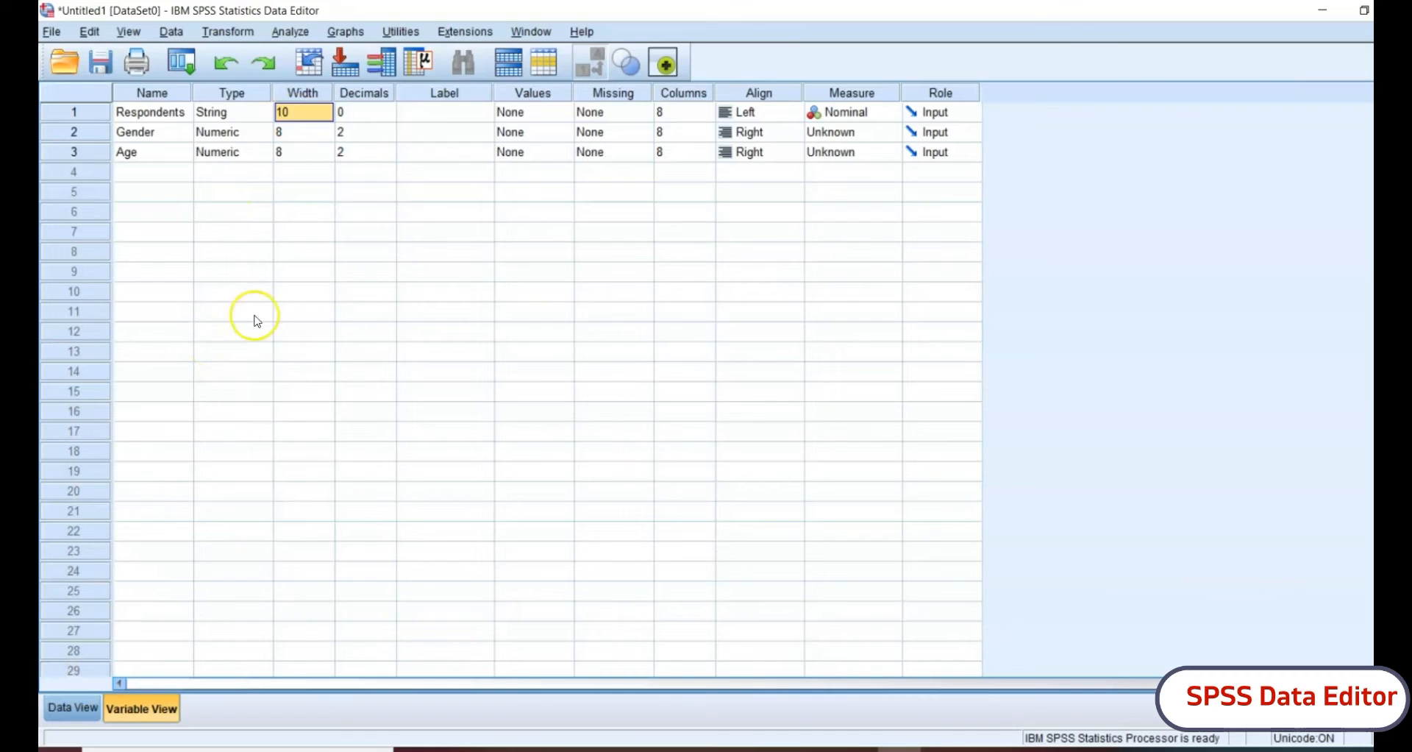
click(376, 118)
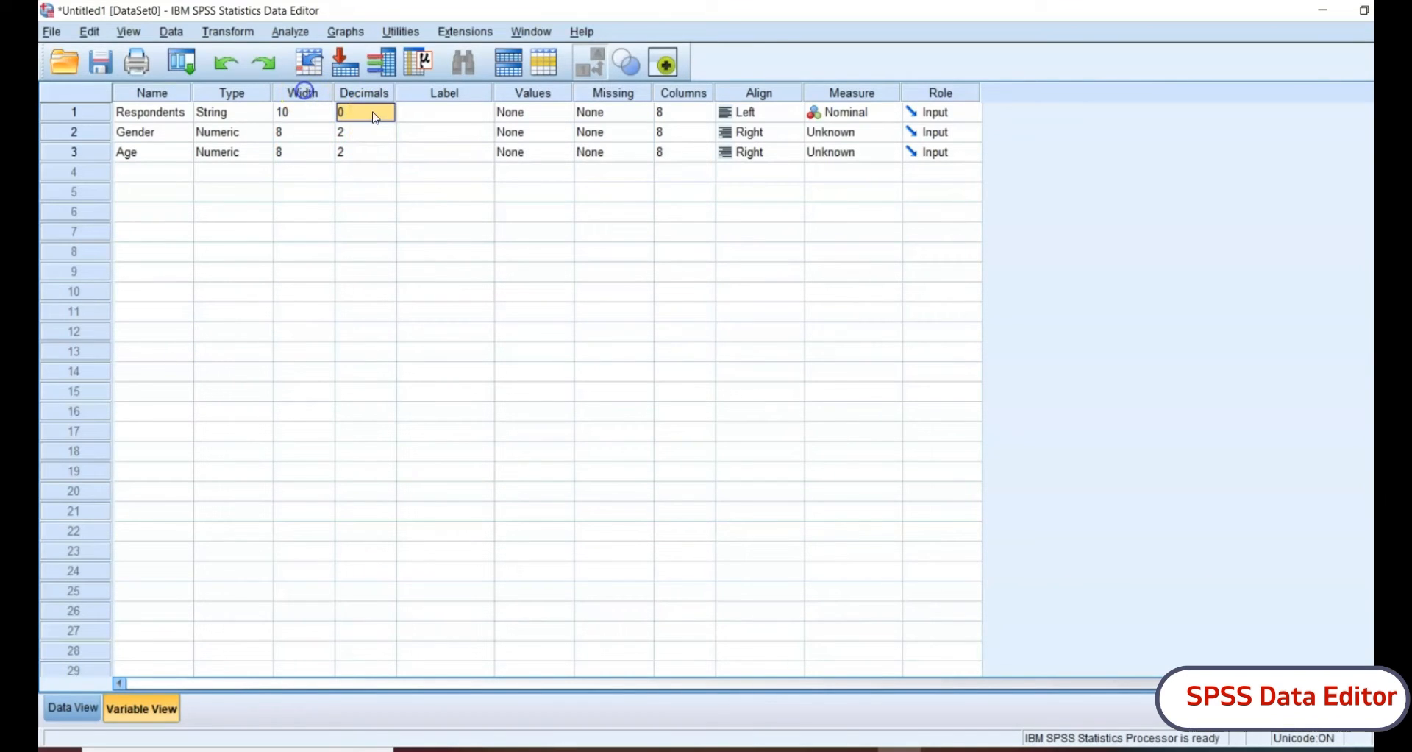
click(72, 707)
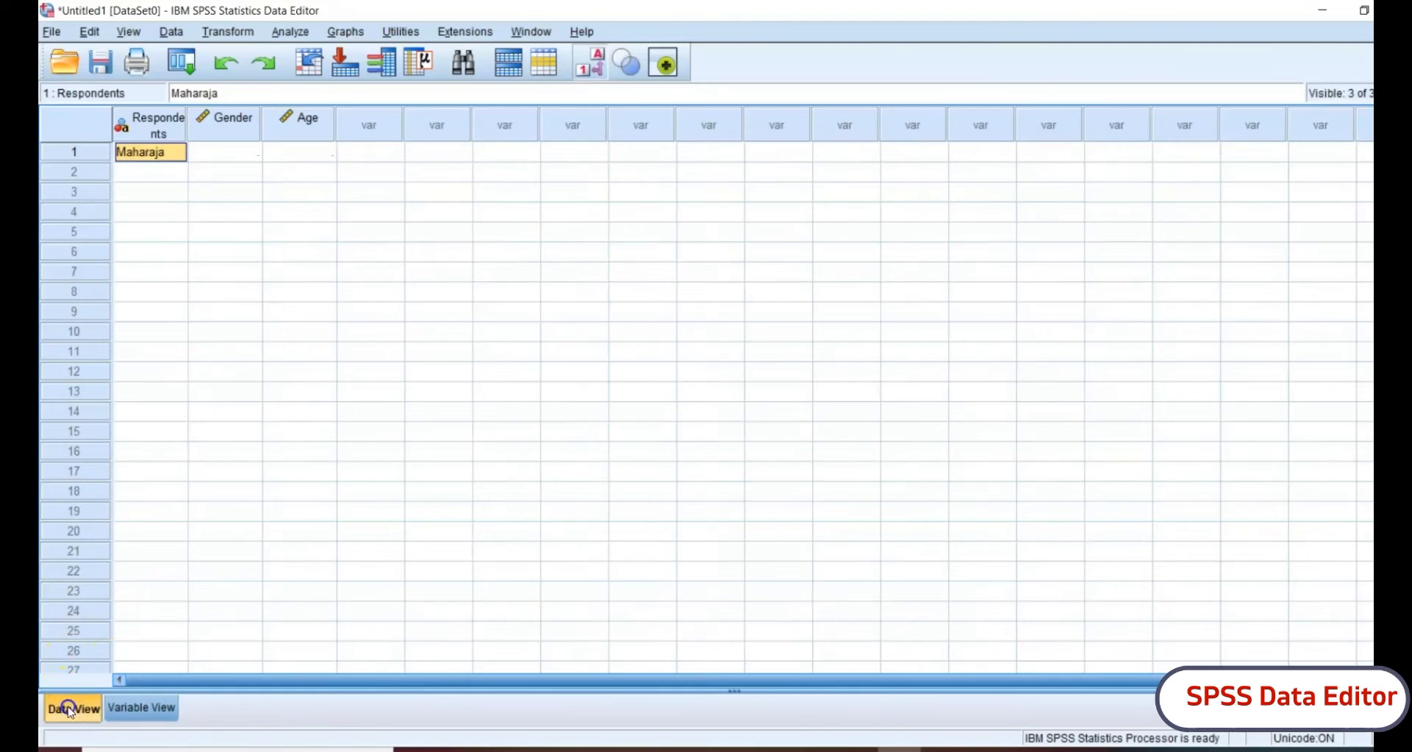
click(159, 174)
text(1)
click(223, 253)
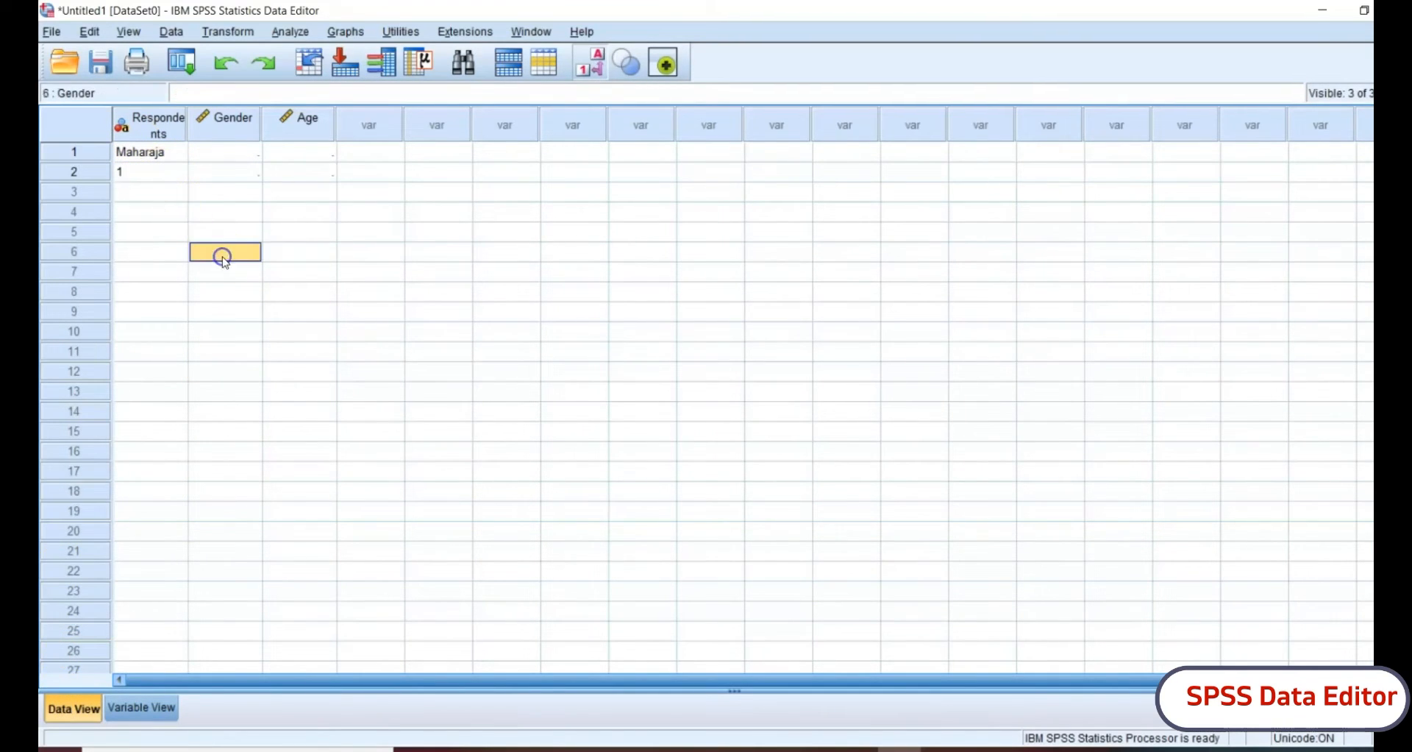
Step: Change the Respondents variable's type from String to Numeric in Variable View
click(141, 708)
click(353, 113)
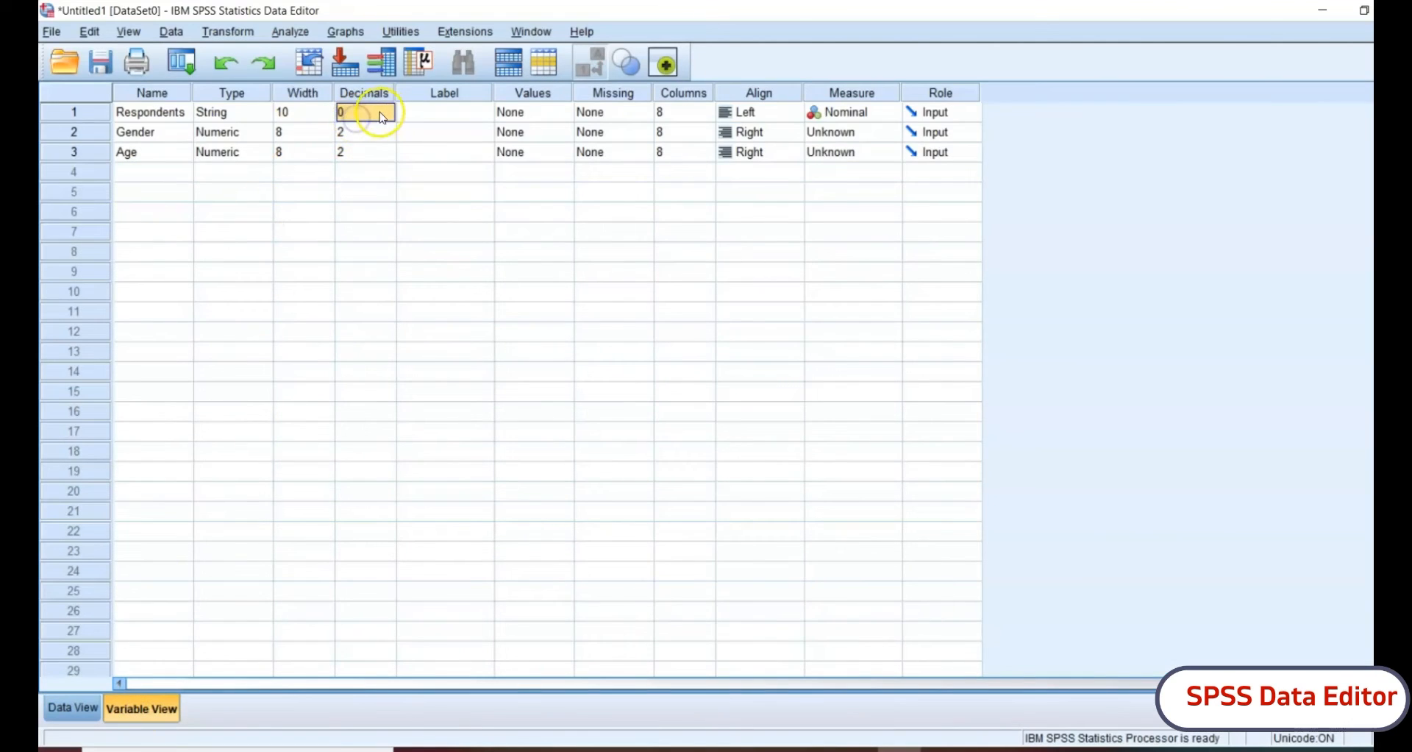
click(224, 112)
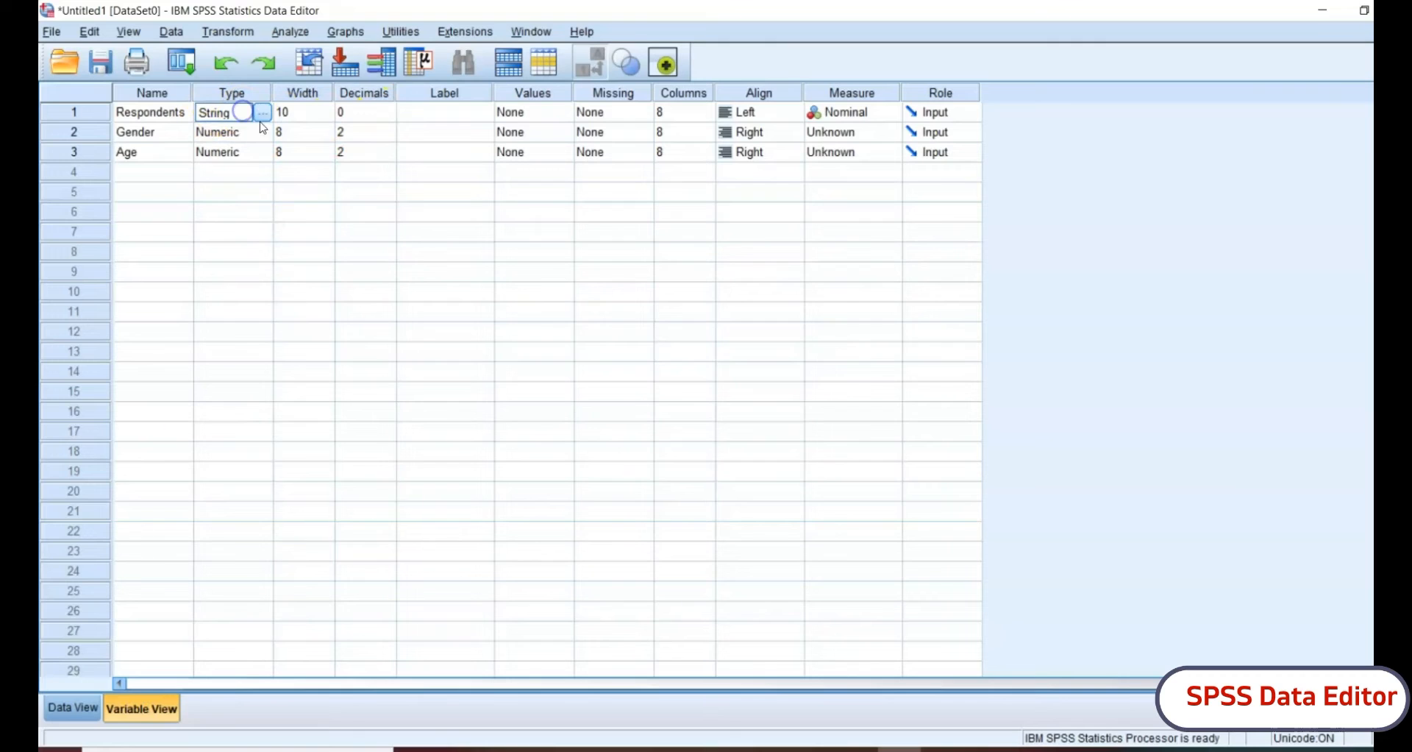
click(262, 112)
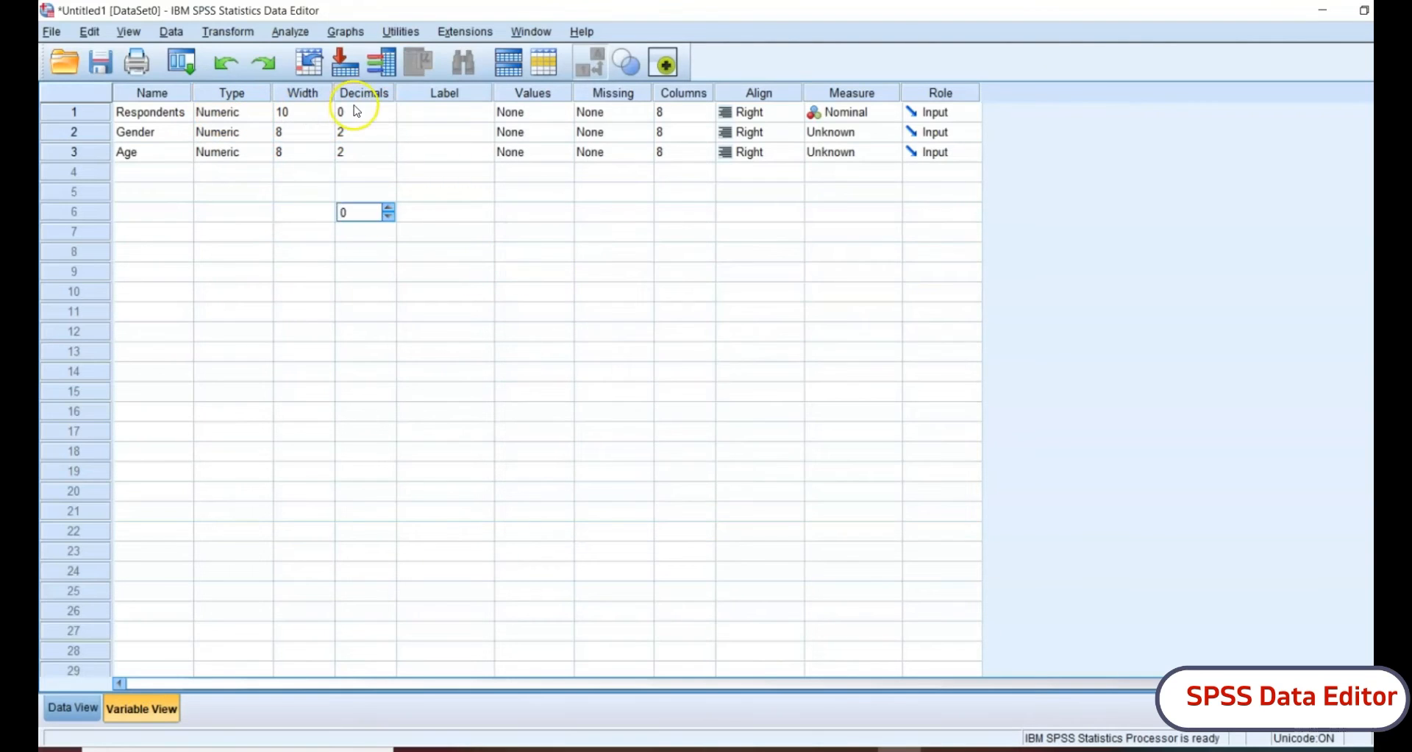
Step: Set the Respondents decimals to 2 and check the number format in Data View
click(356, 112)
double_click(392, 108)
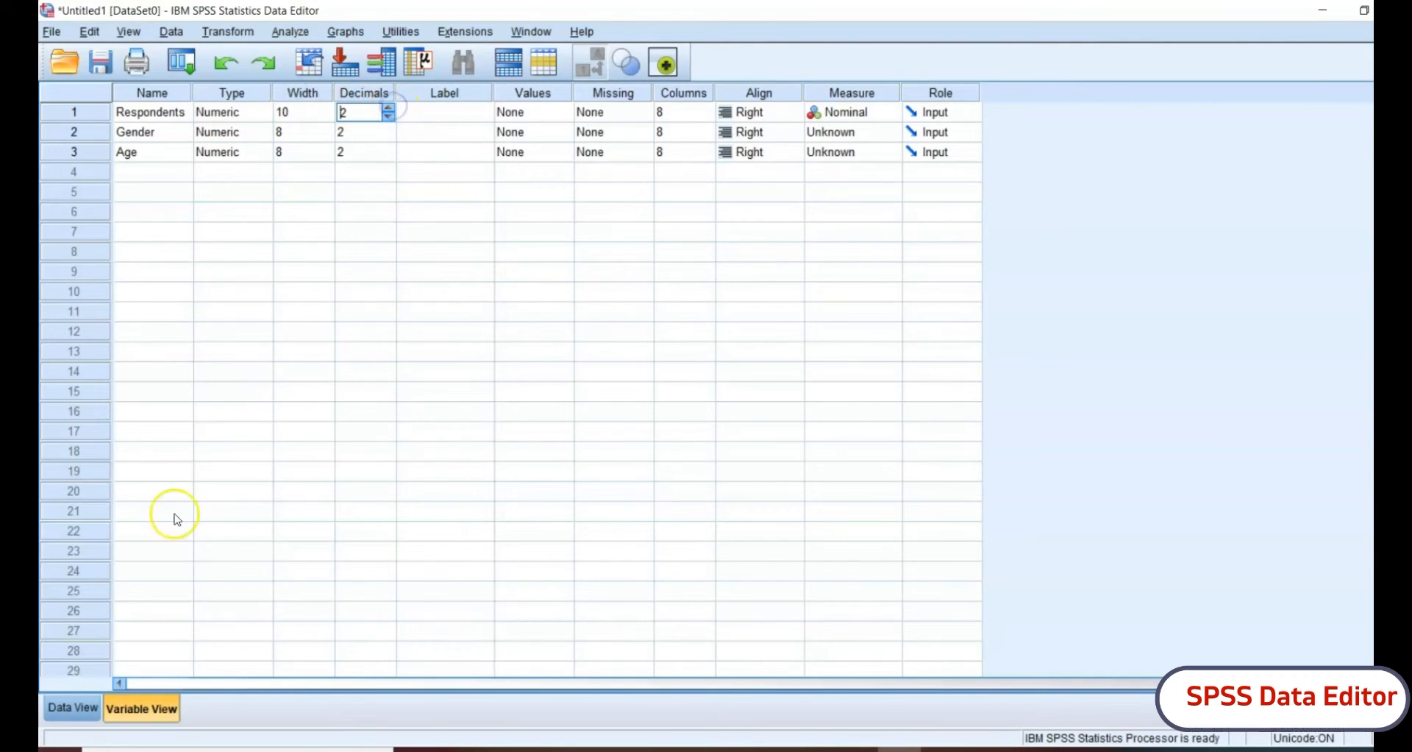
click(72, 708)
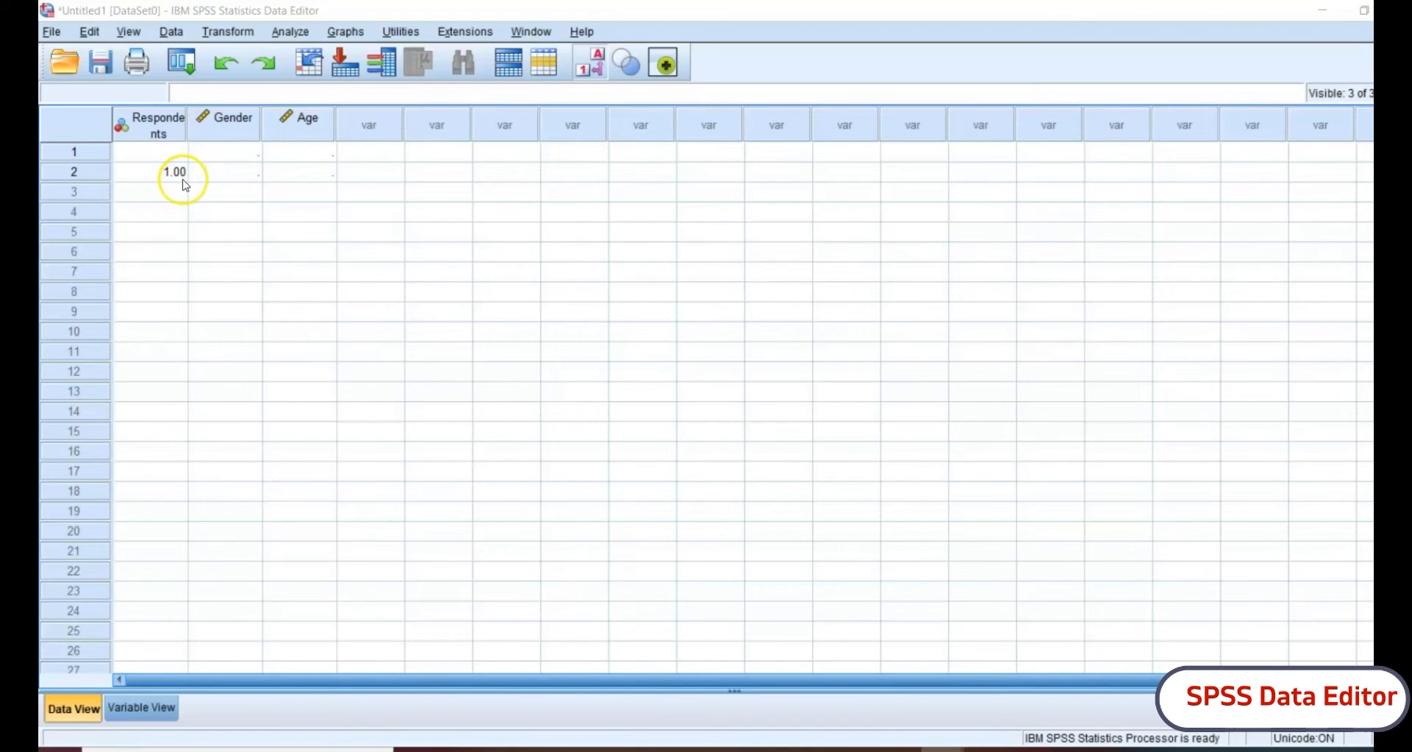
Step: Set the Respondents decimals to 4 in Variable View and check the row 2 value in Data View
click(137, 710)
click(370, 110)
click(389, 107)
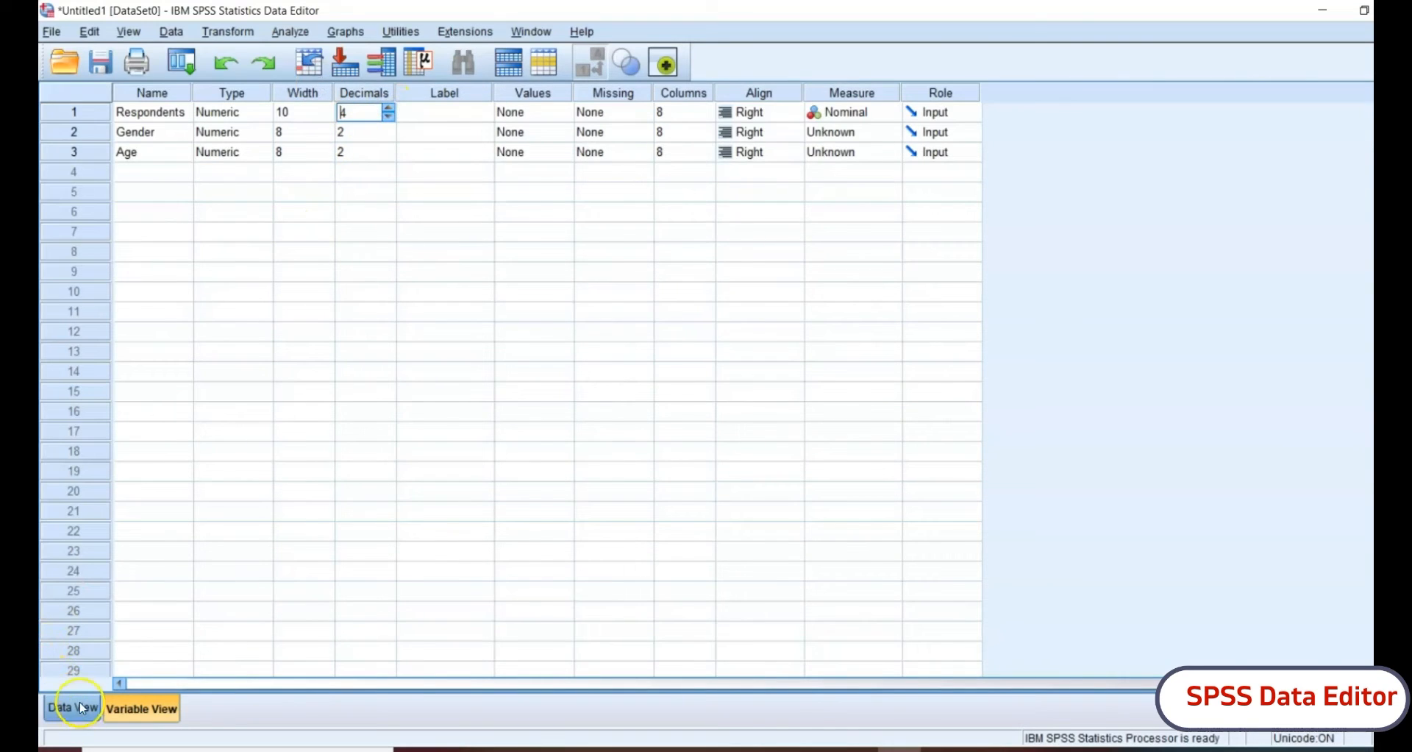
click(80, 706)
click(175, 180)
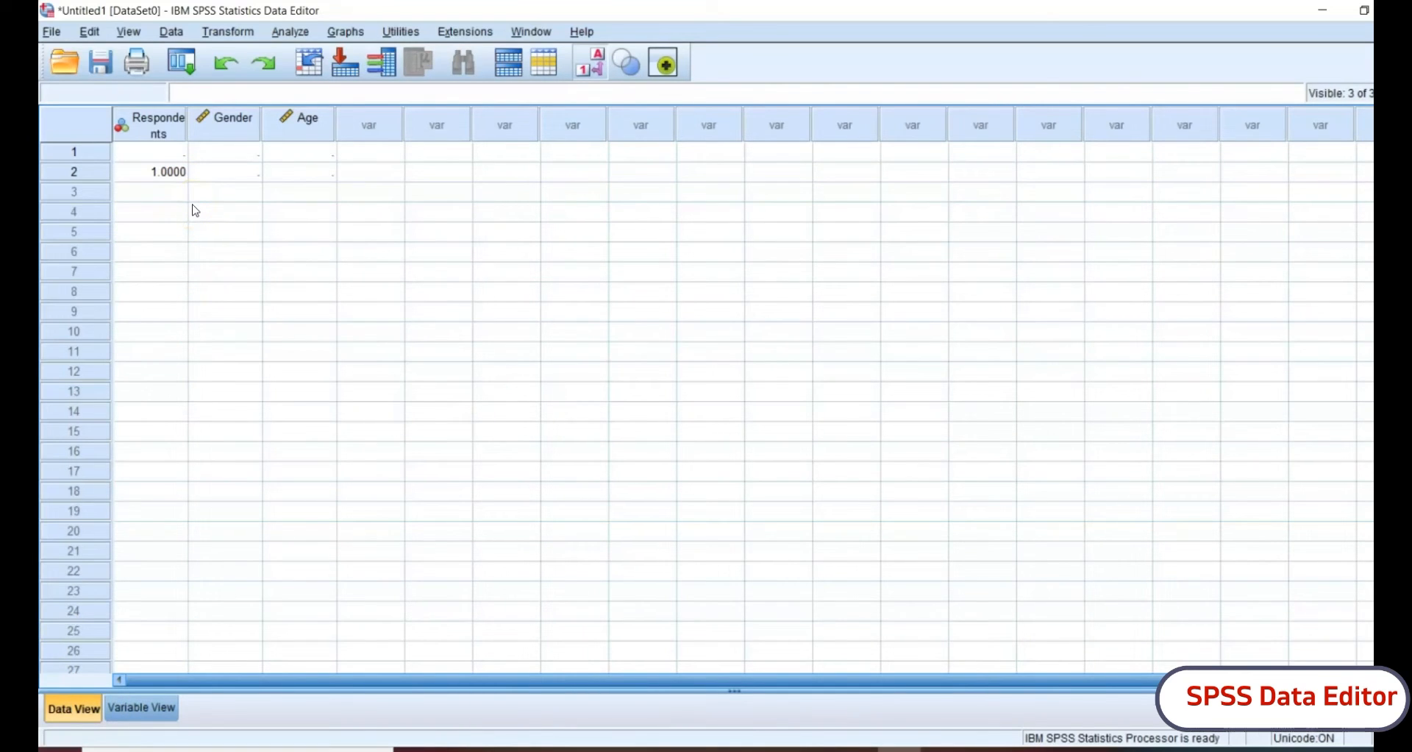
Step: Return to Variable View and set the Respondents decimals to 0
click(141, 708)
click(367, 112)
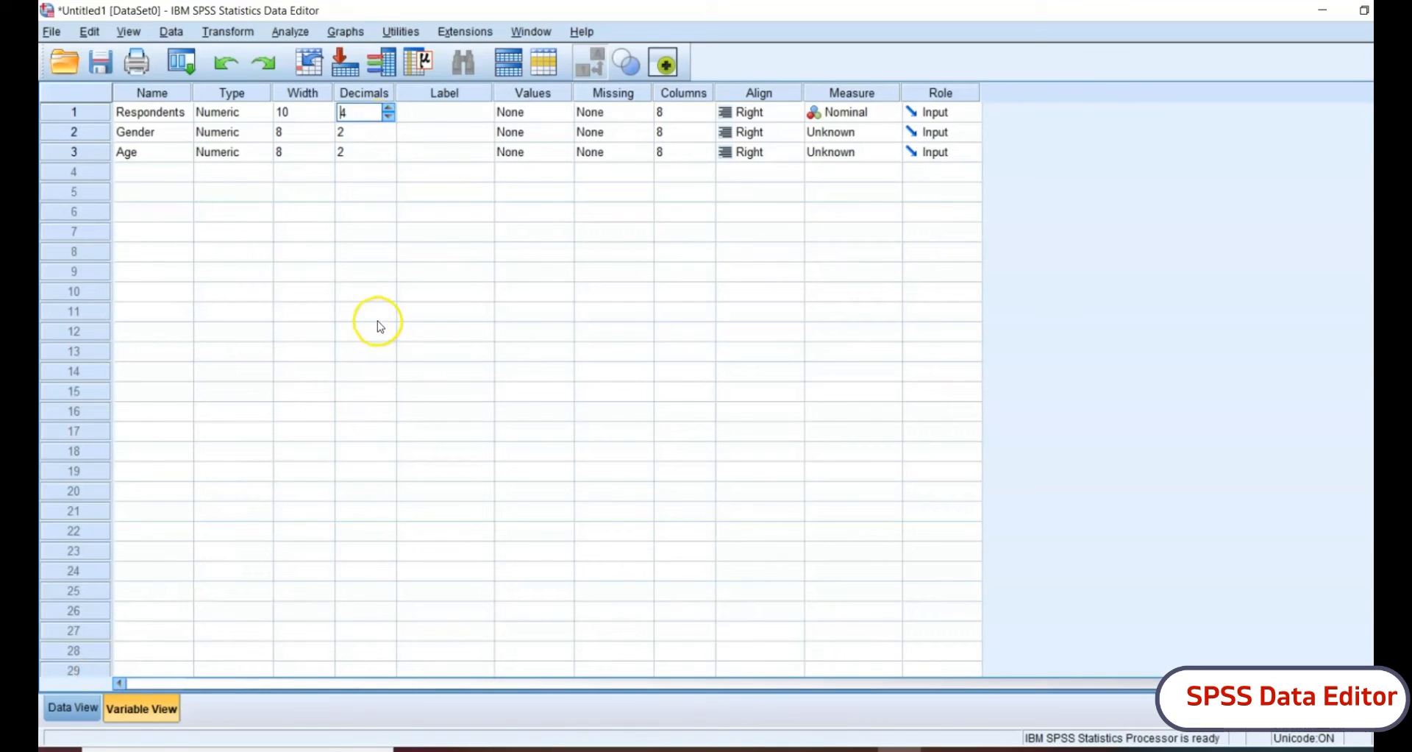
click(389, 117)
click(389, 116)
click(376, 214)
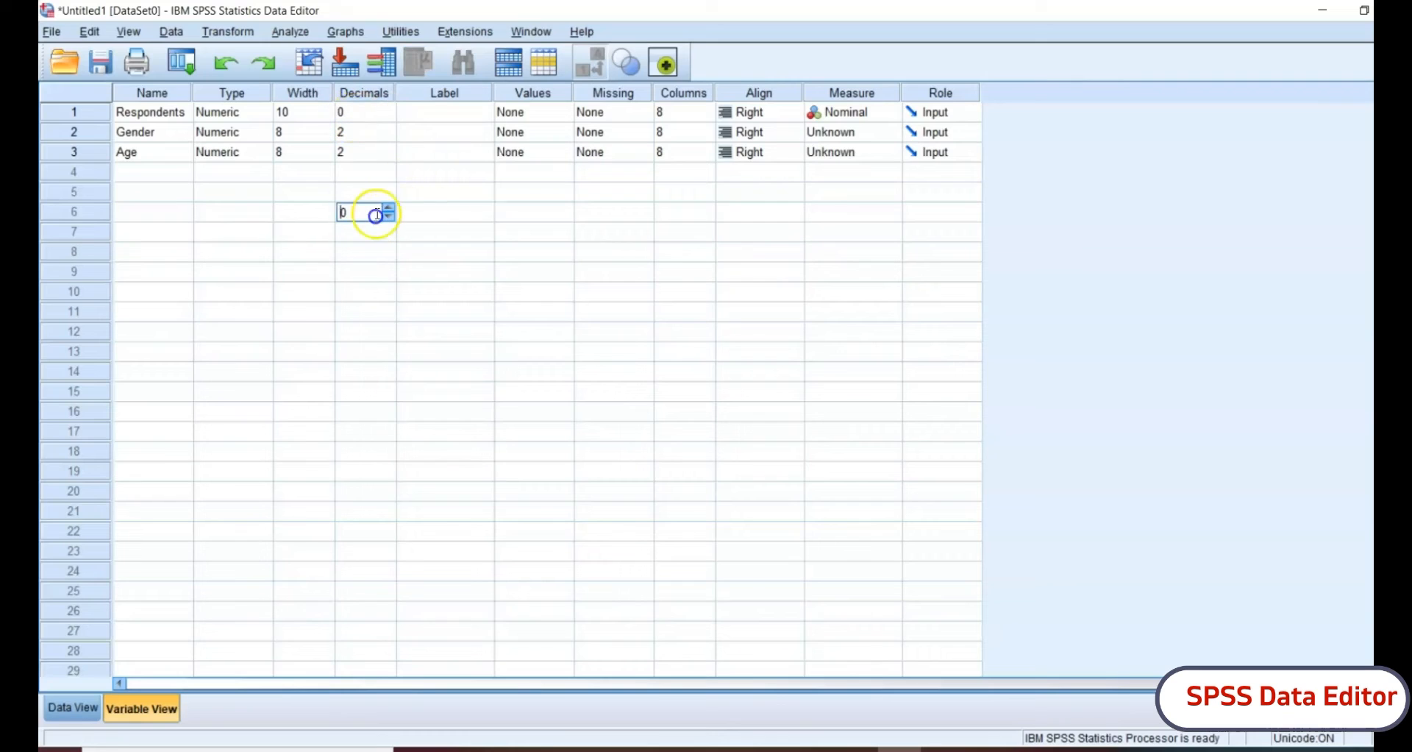
Step: Enter the labels RES for Respondents, GEN for Gender and AGE for Age in Variable View
click(439, 117)
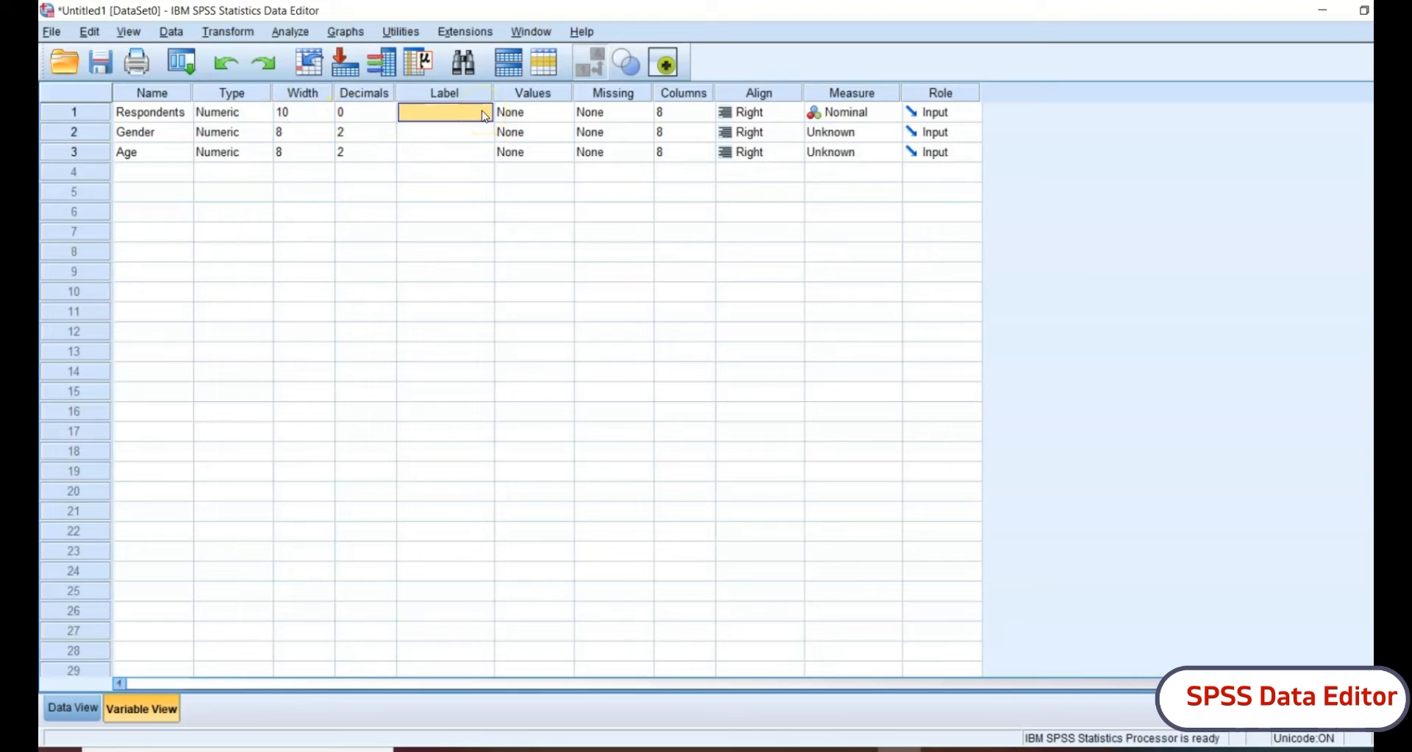
text(RE)
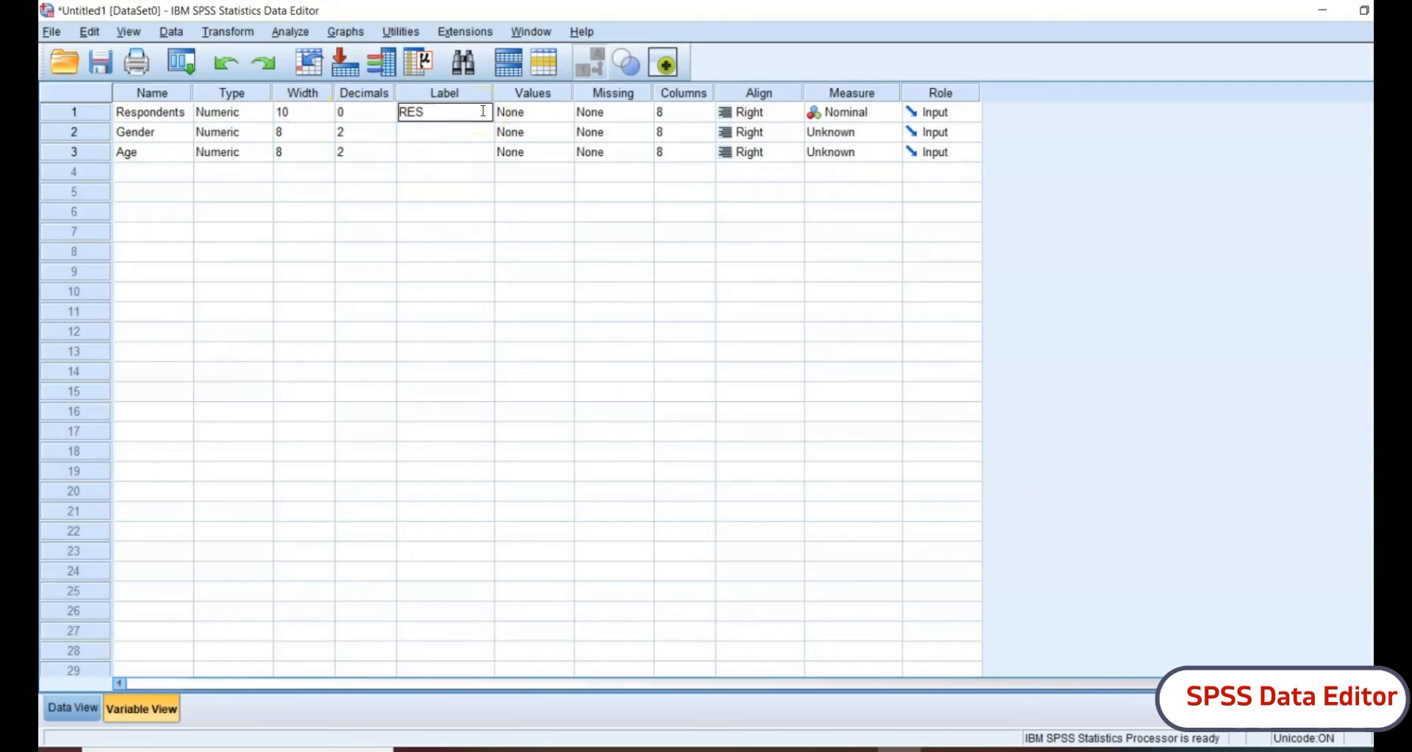
text(S)
key(Return)
text(GEN)
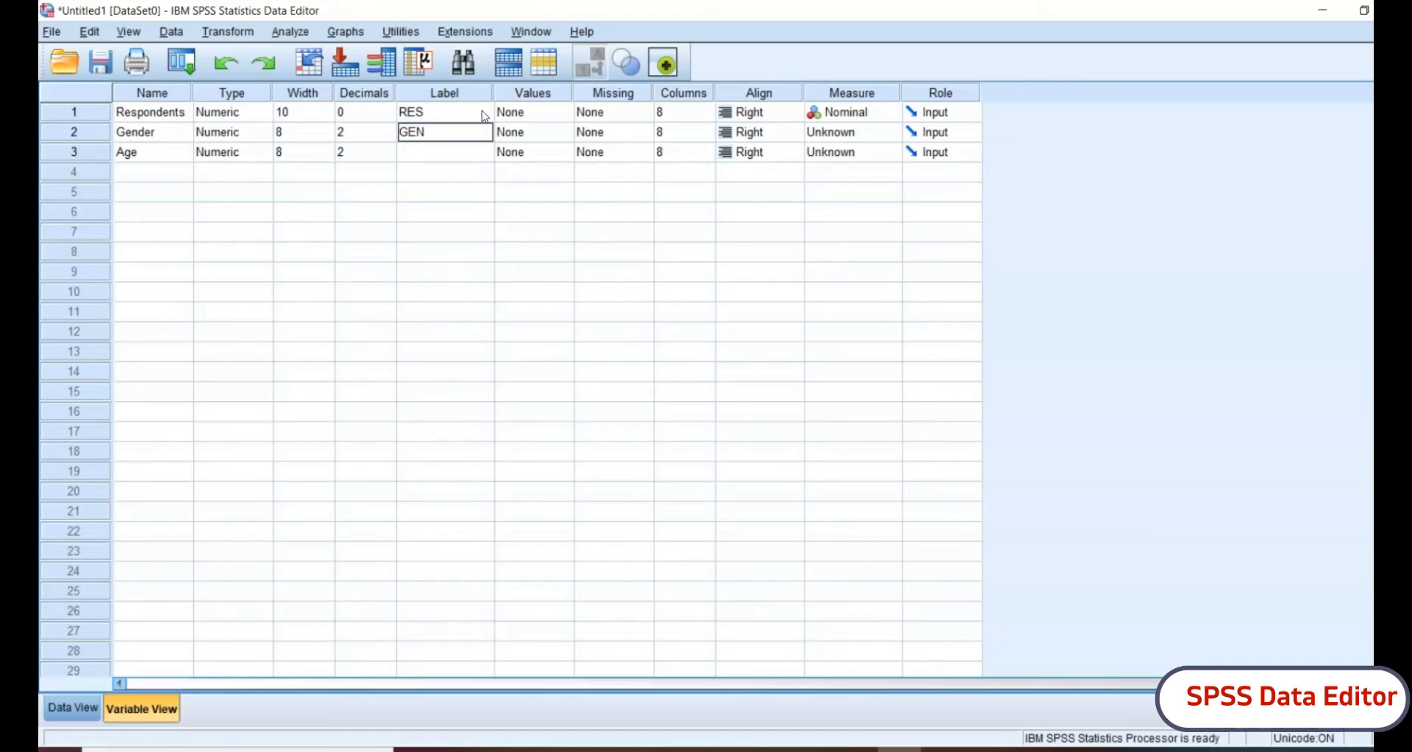
key(Return)
text(AGE)
click(457, 232)
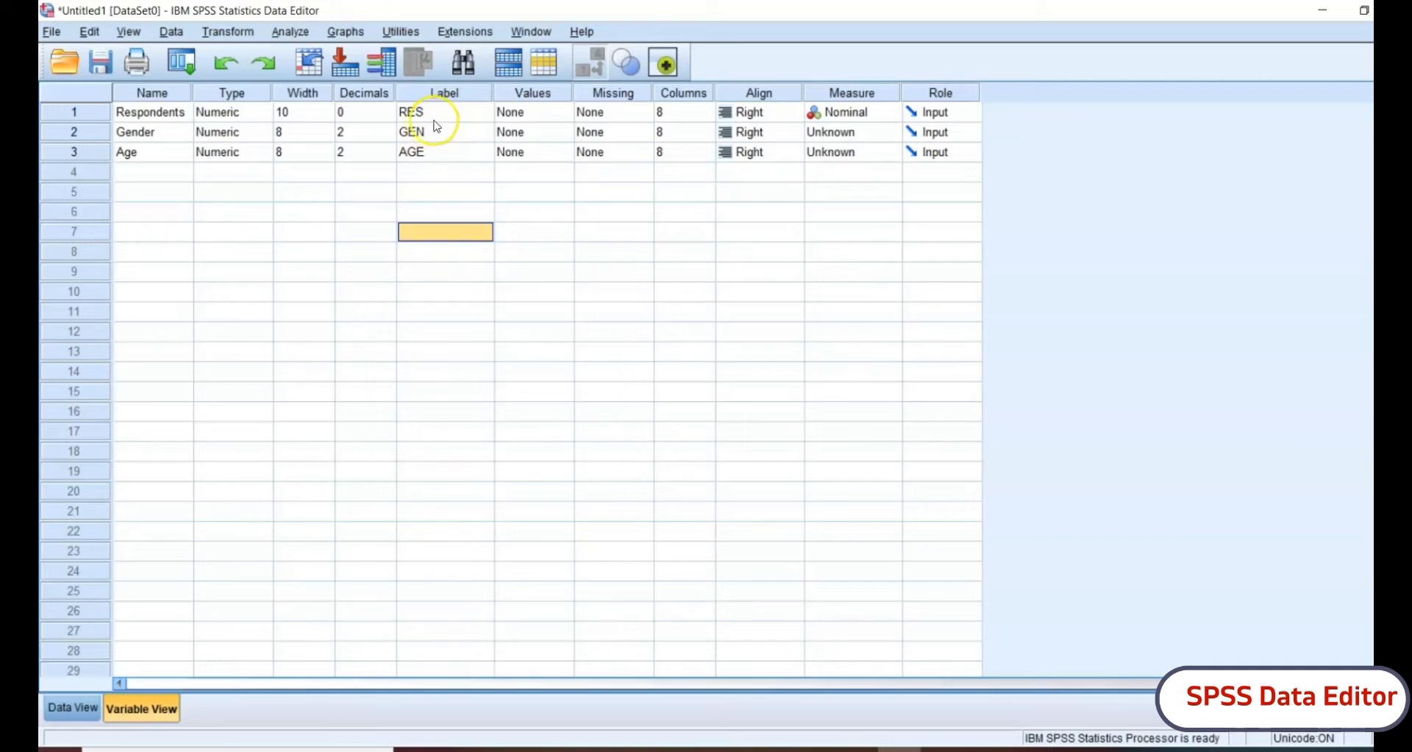
click(454, 173)
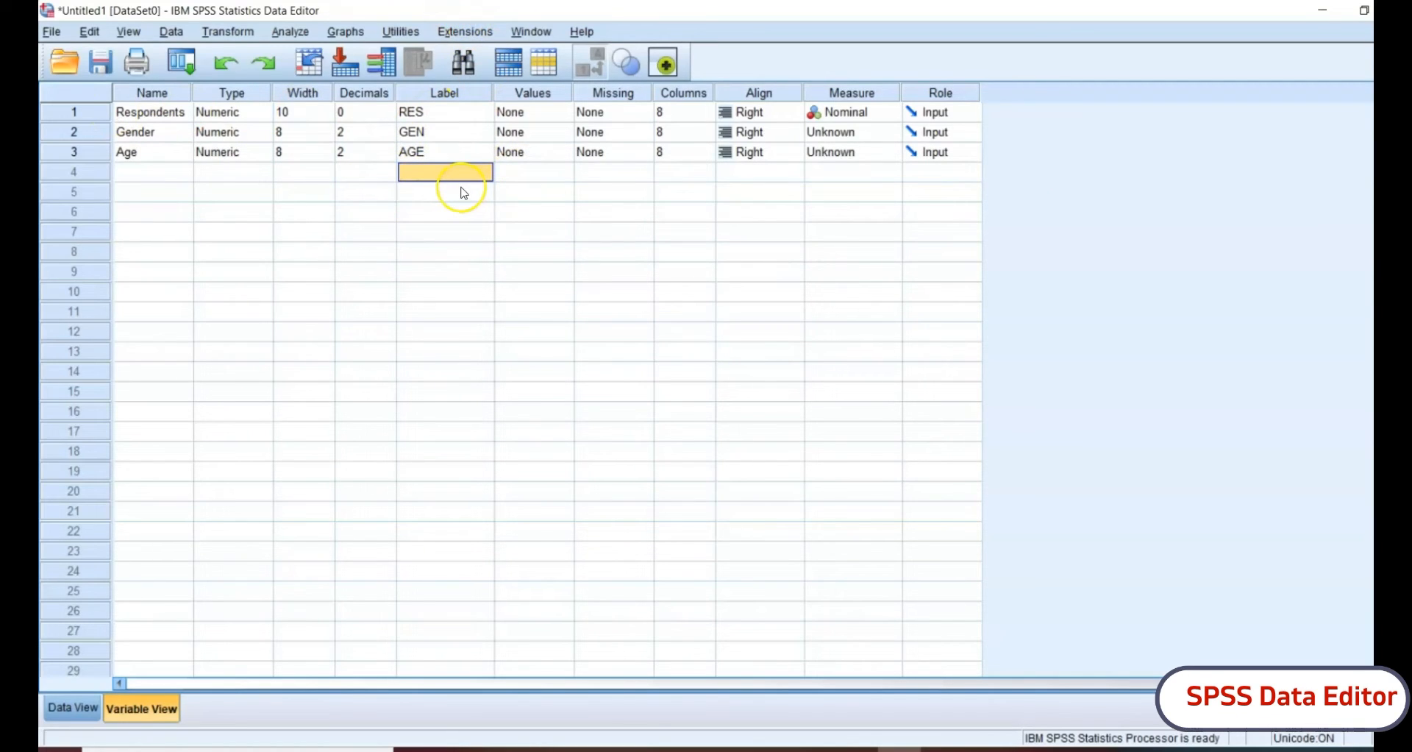
Step: Open the program's output options and examine the choices for showing variables in outline item labels
click(90, 32)
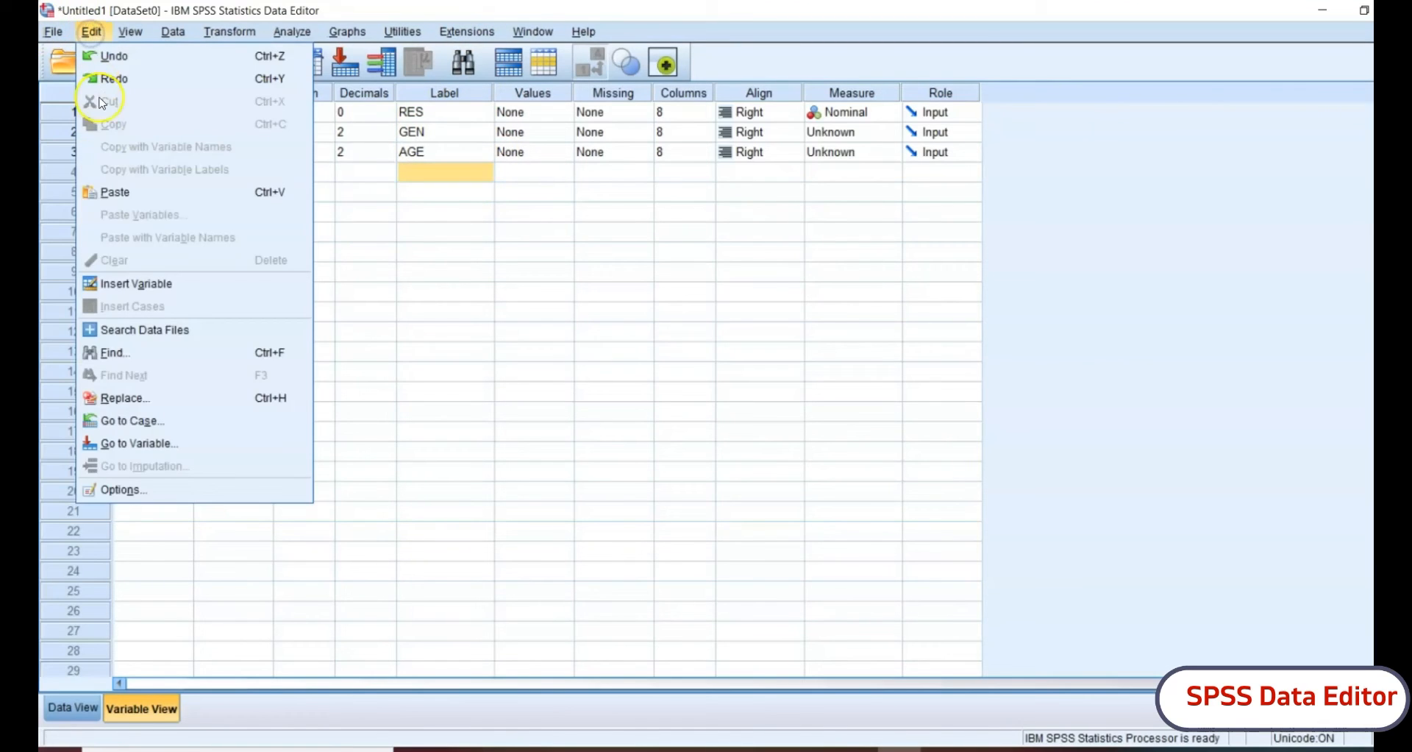
click(125, 490)
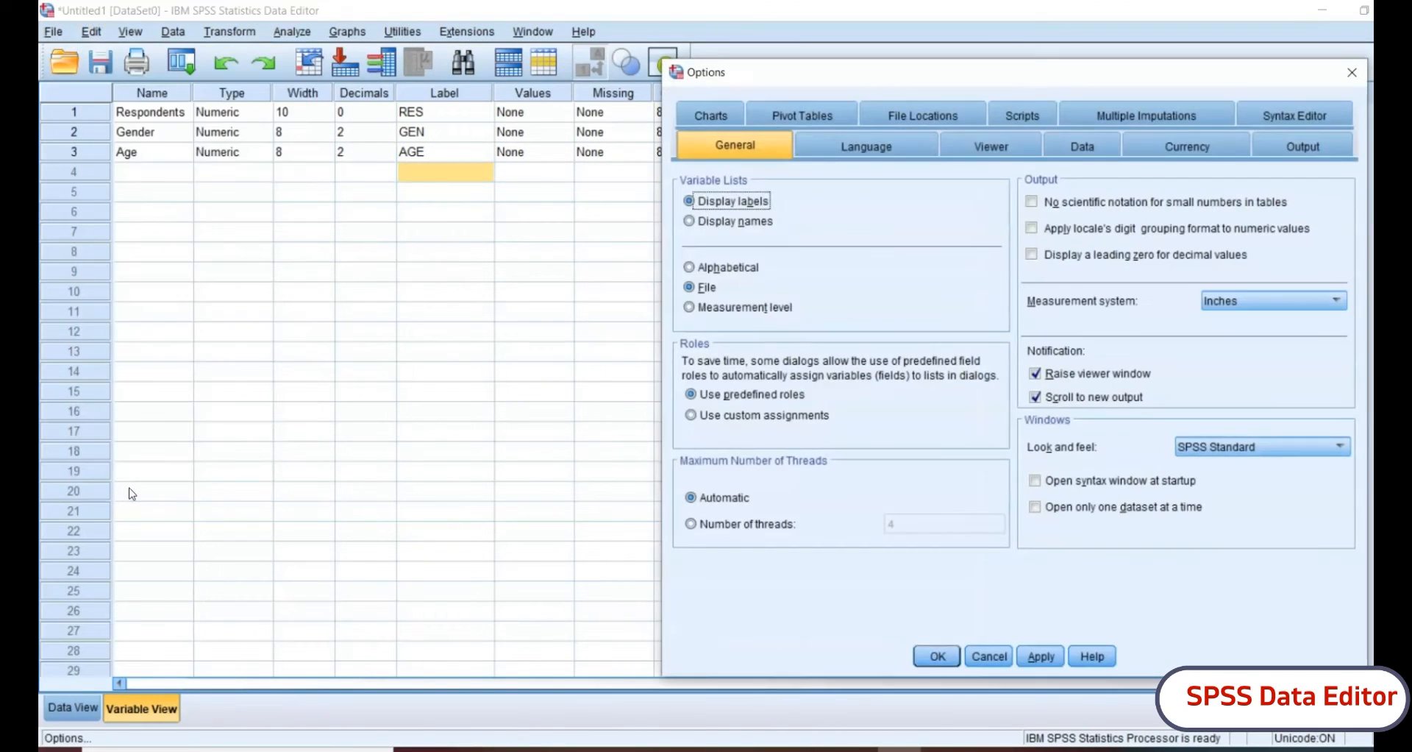
drag(842, 70, 425, 71)
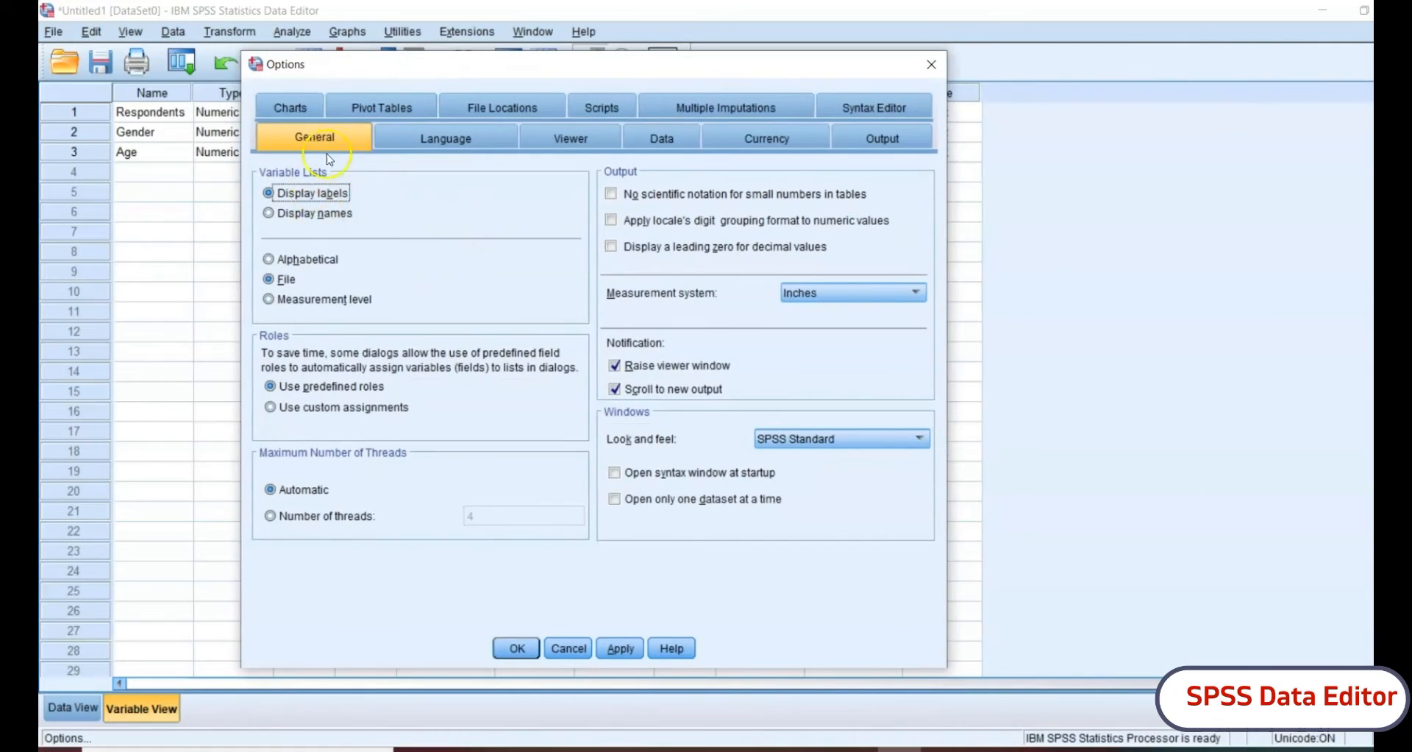
click(883, 139)
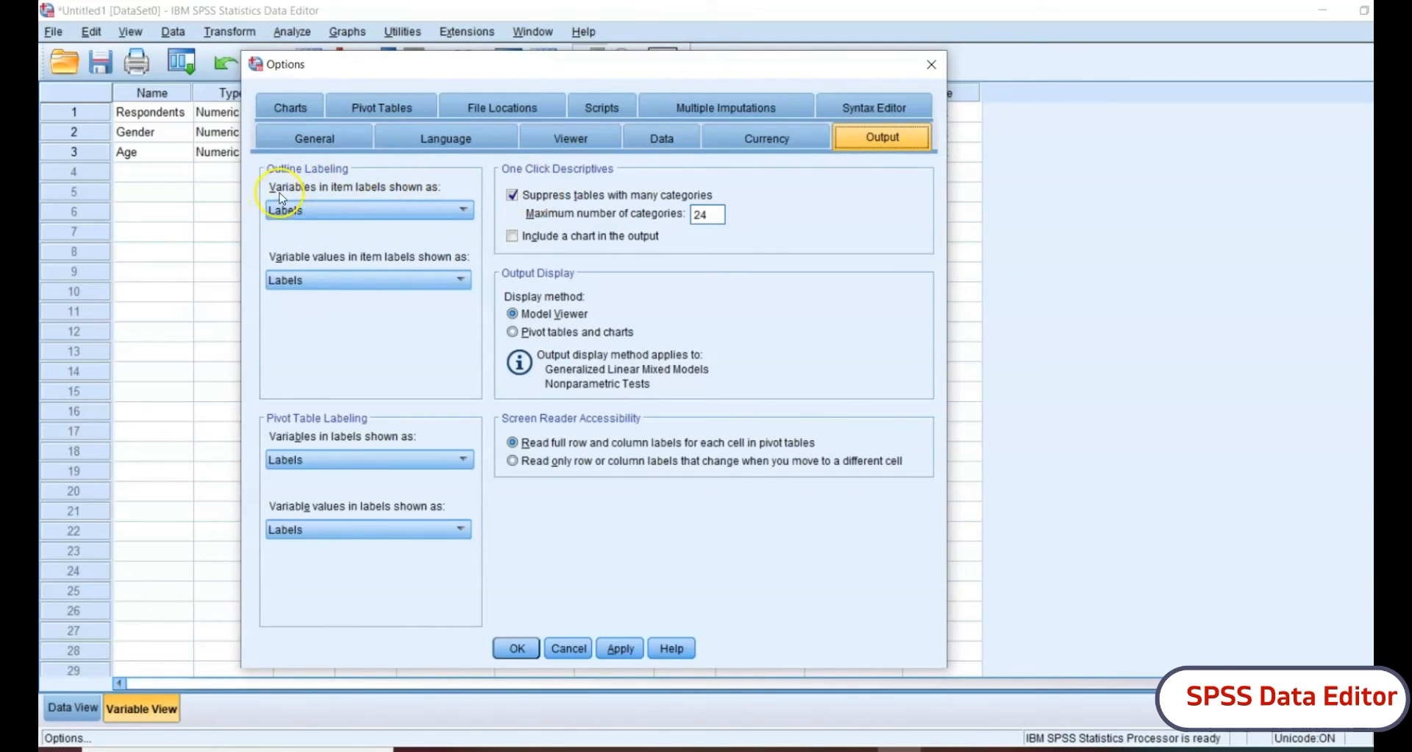
click(465, 211)
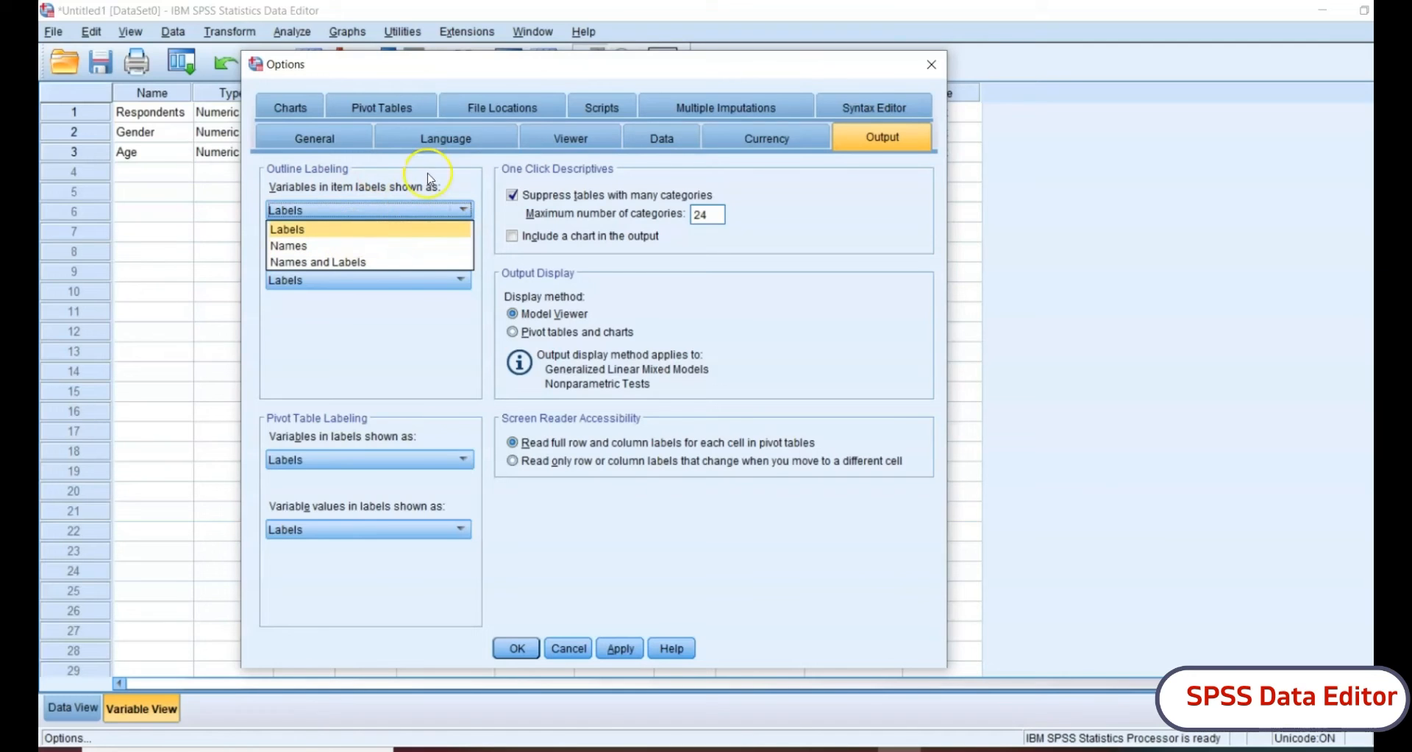
drag(469, 68, 939, 69)
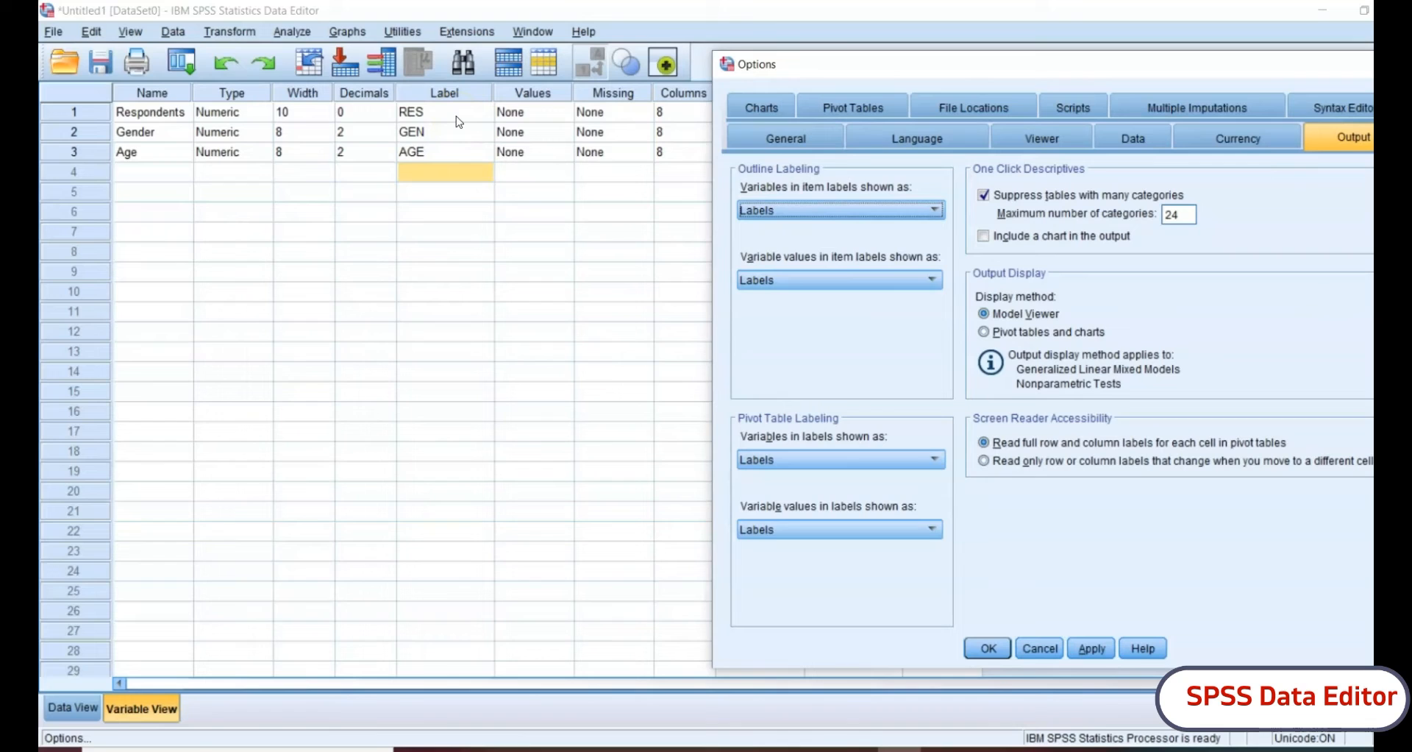
drag(957, 69, 898, 50)
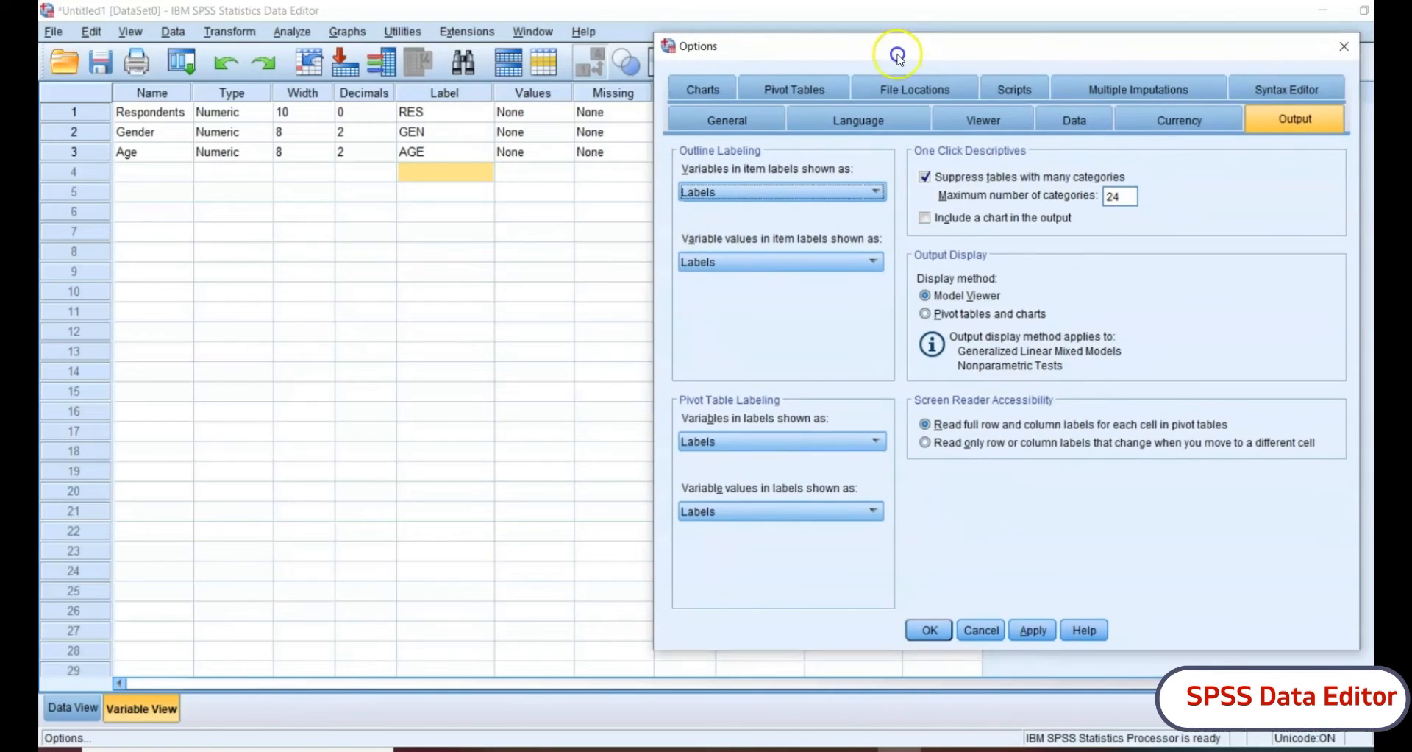
Step: Try showing variables in outline item labels as Names, then as Names and Labels
click(875, 191)
click(805, 227)
click(869, 193)
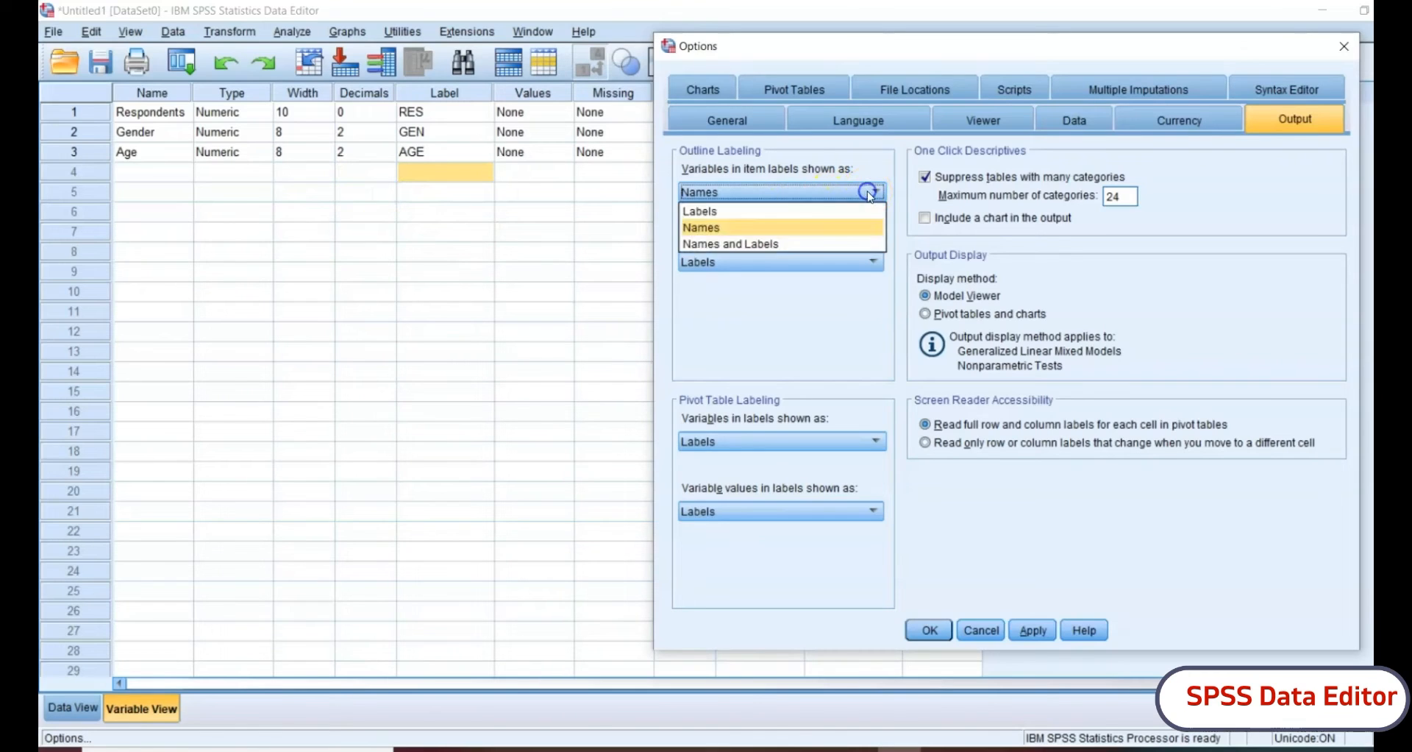
click(745, 244)
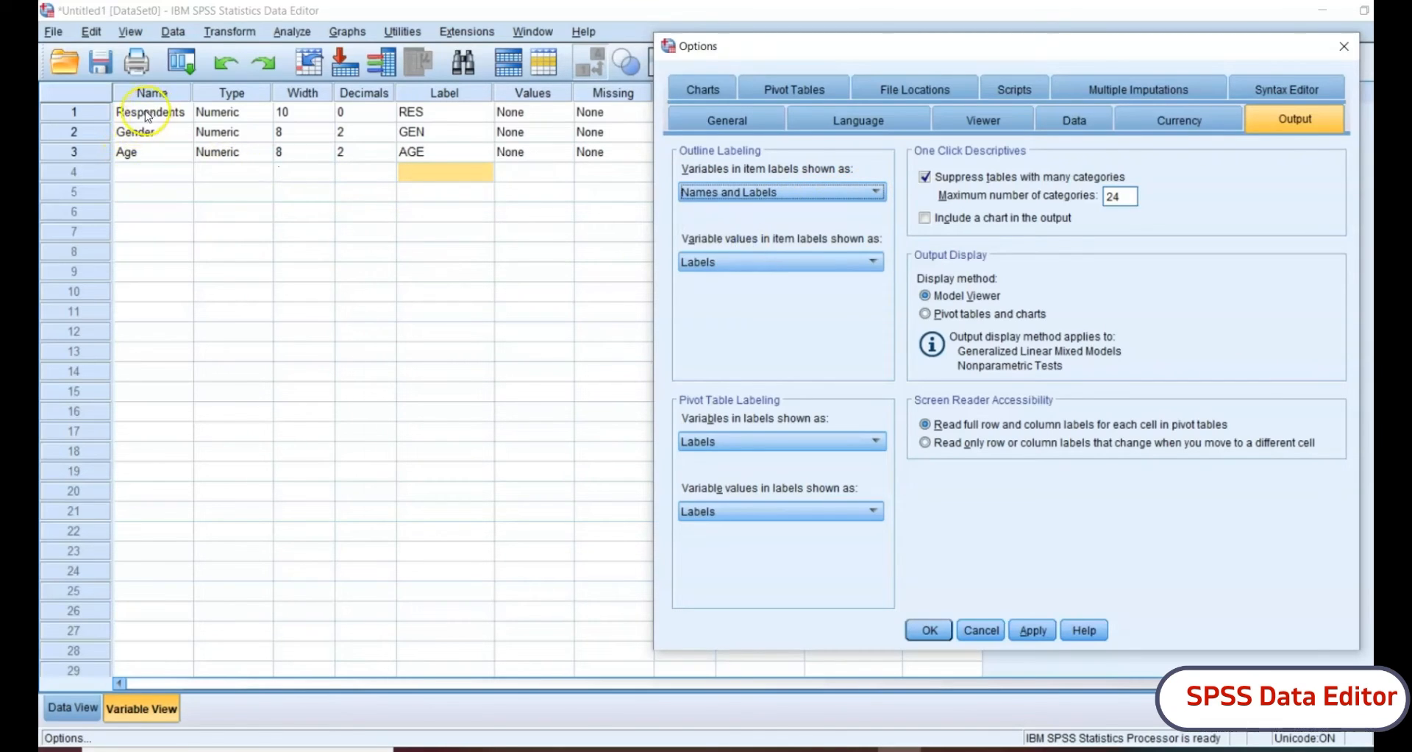
Step: Set variables in outline item labels to show as Labels, accept the options and minimize the output viewer
click(876, 194)
click(736, 212)
click(930, 631)
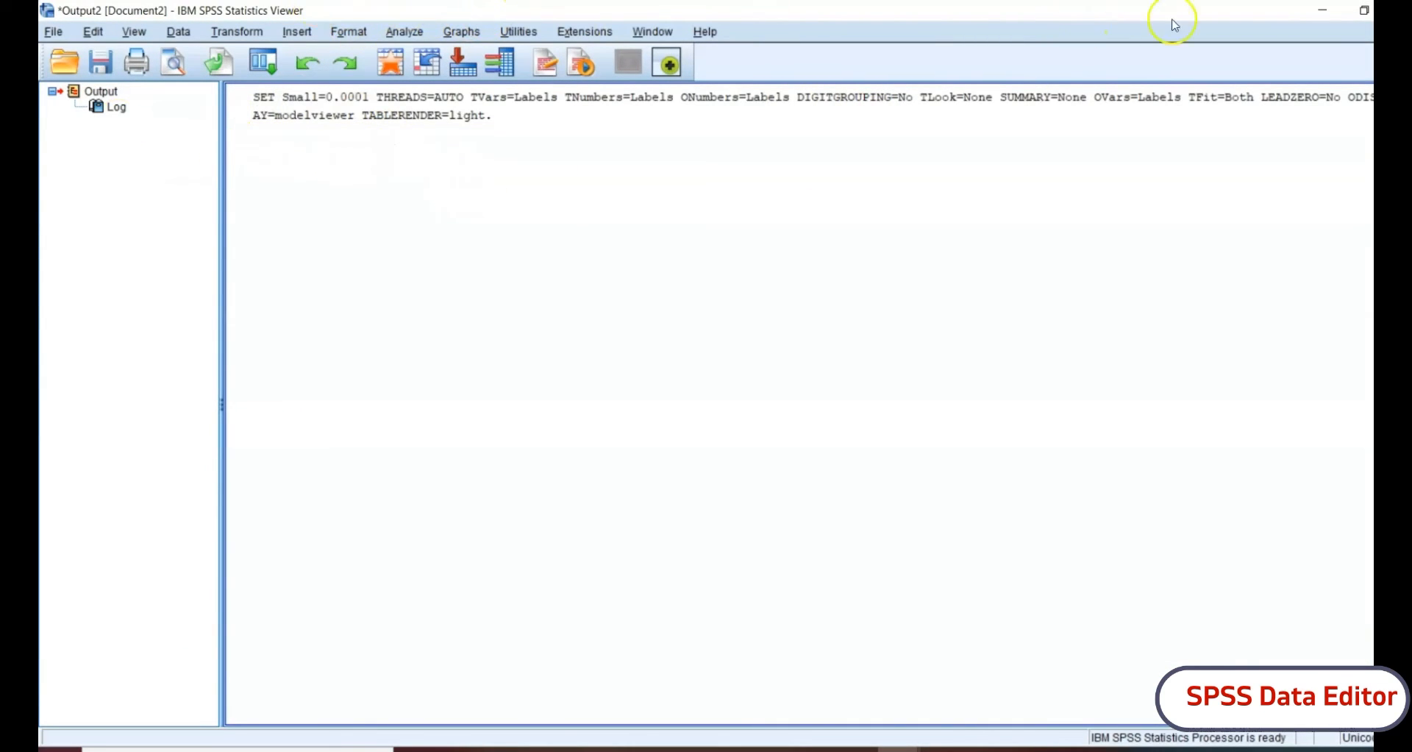
click(1364, 10)
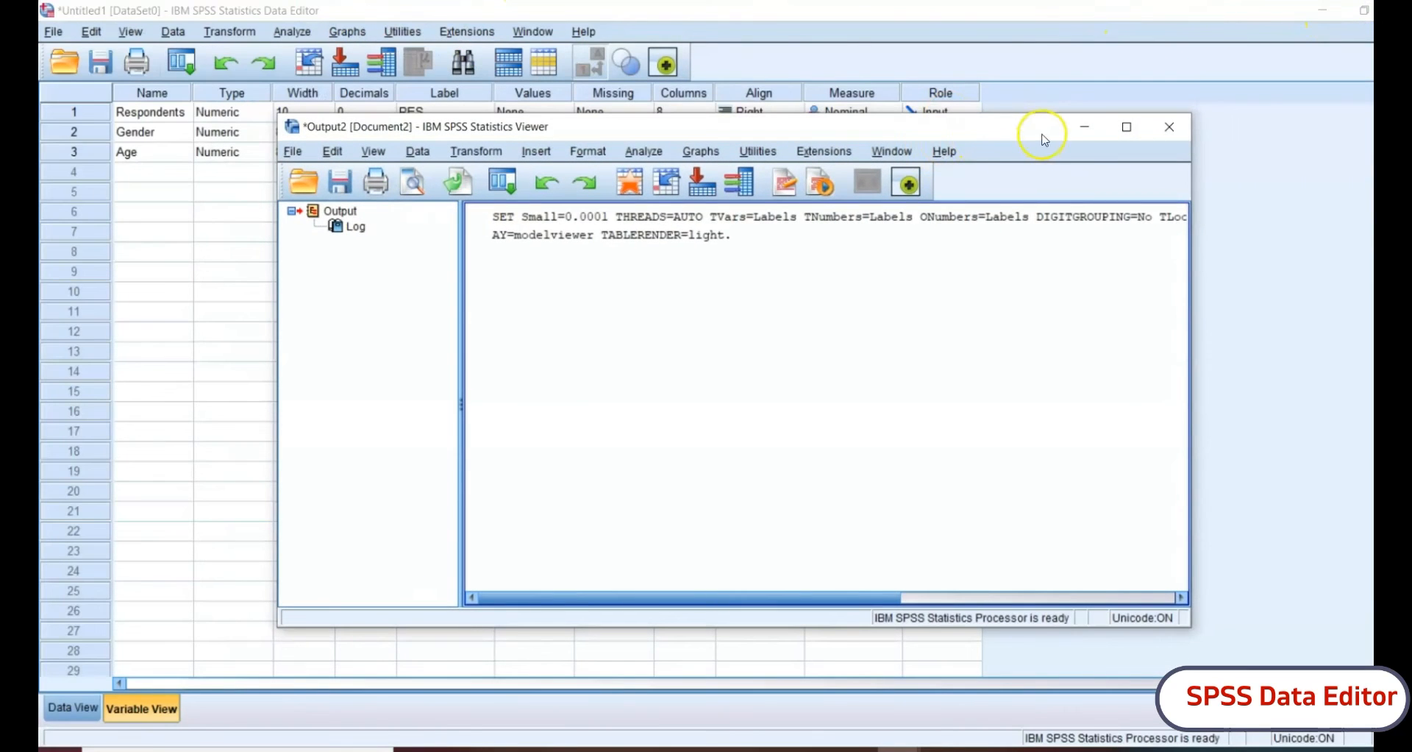
click(1084, 133)
click(465, 233)
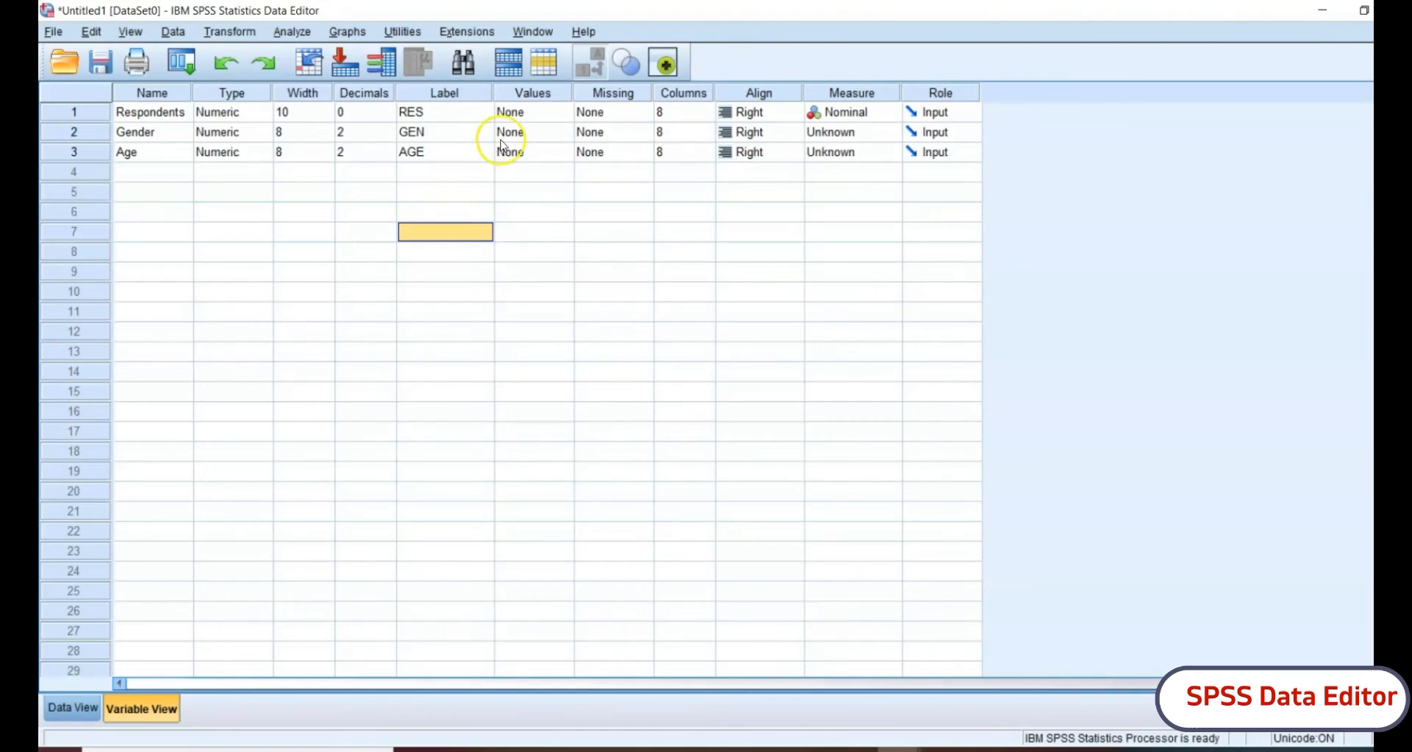
Step: Open the value labels for Gender and add value 1 with the label Male
click(546, 117)
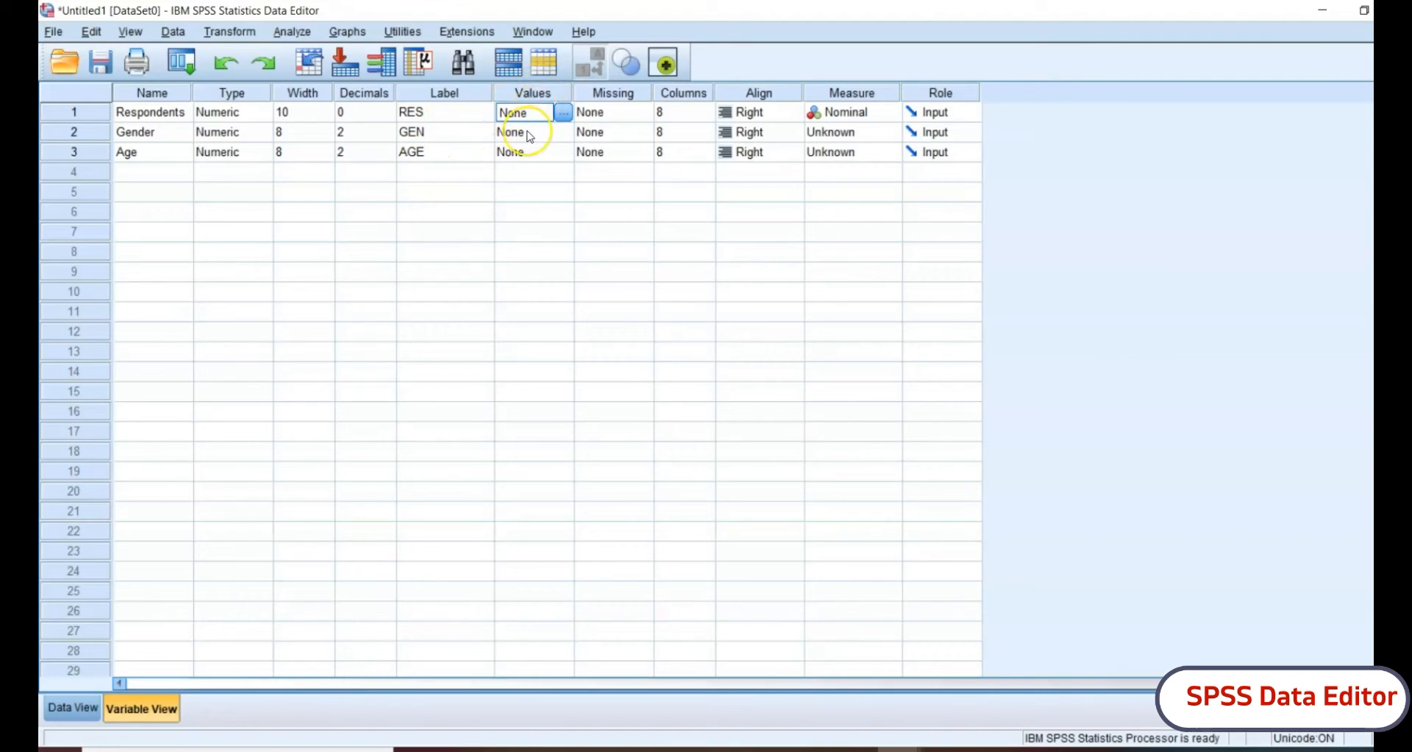
click(523, 193)
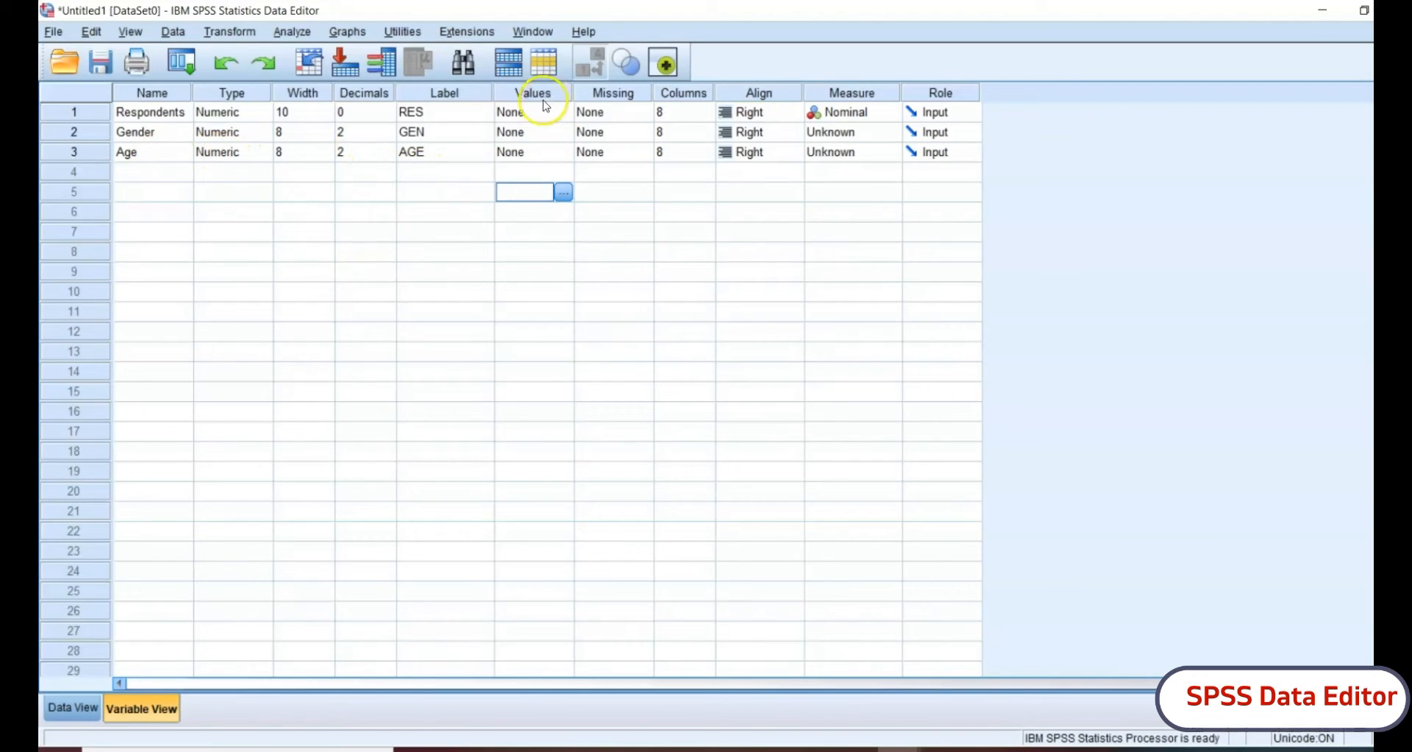
click(533, 135)
click(519, 138)
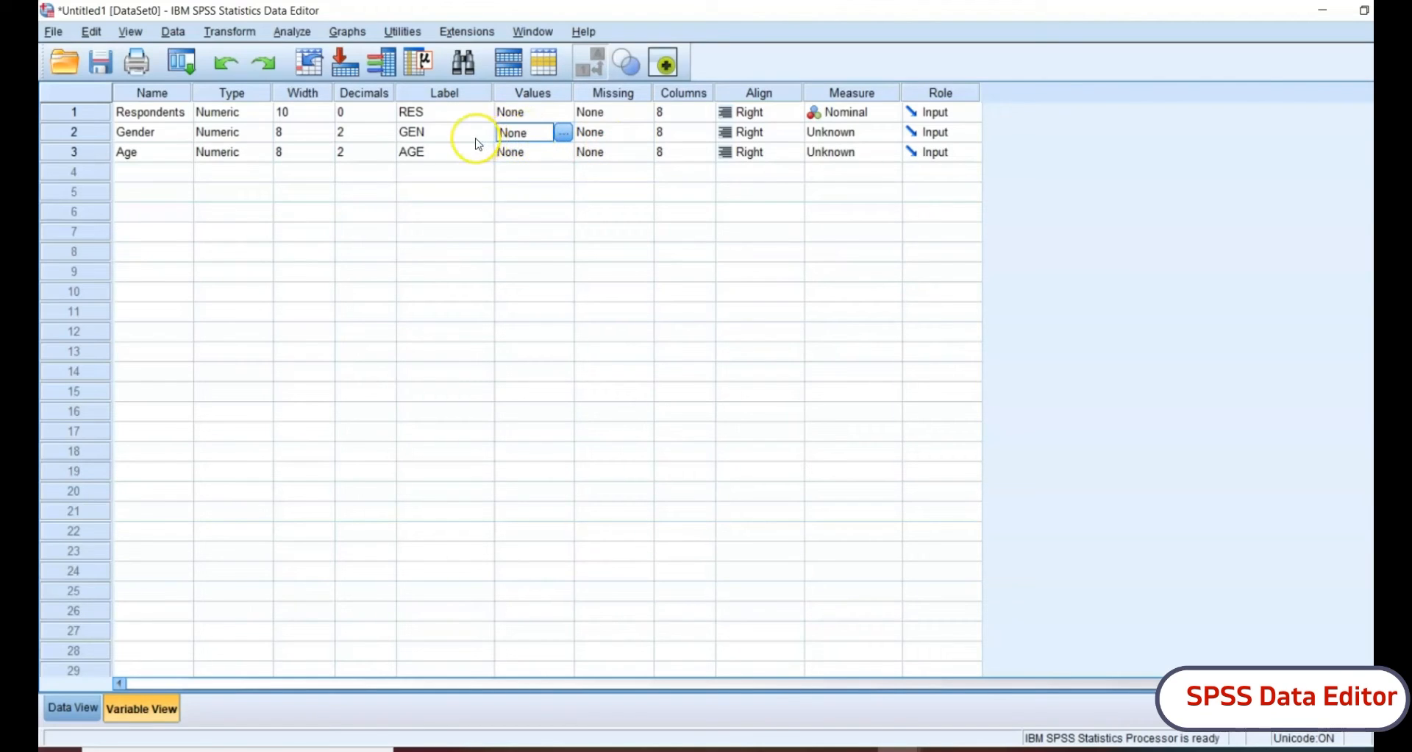
click(564, 135)
drag(694, 252, 695, 205)
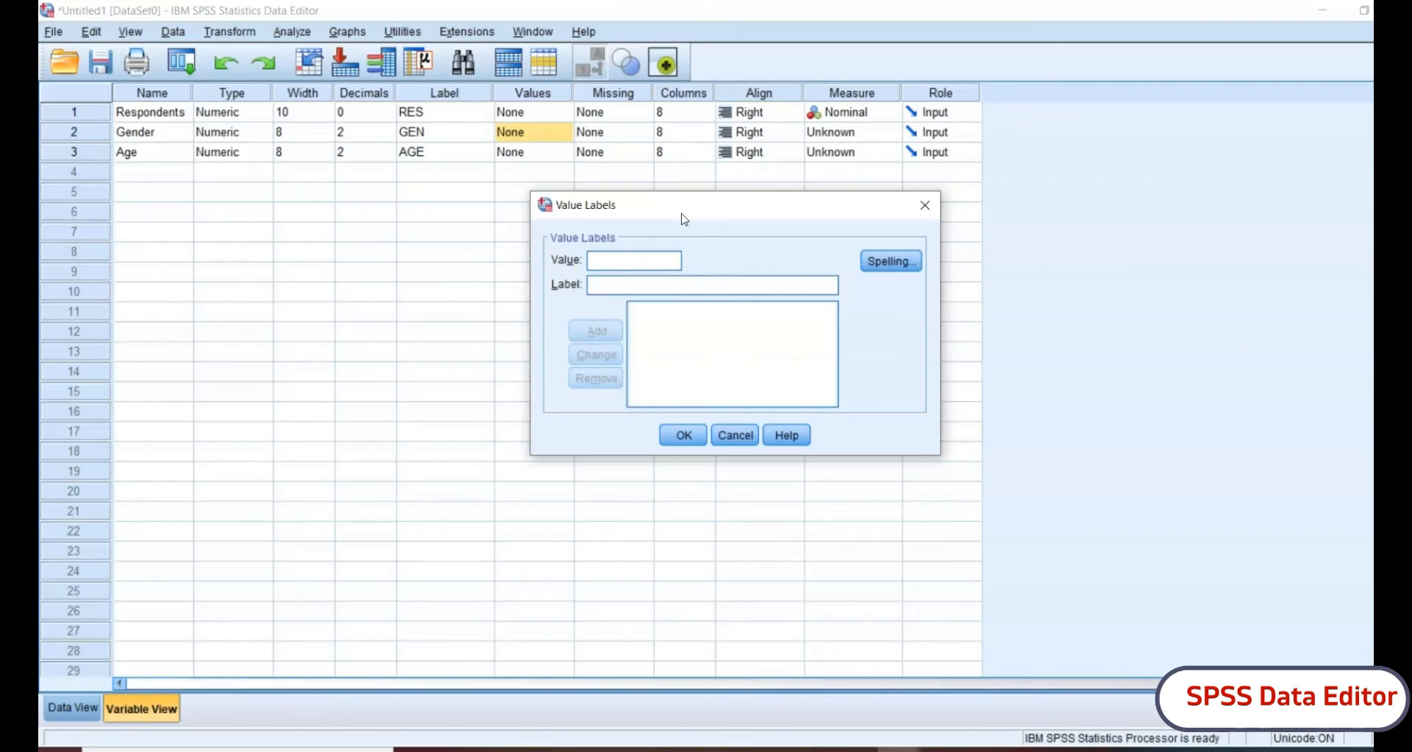
text(1)
click(621, 286)
text(Male)
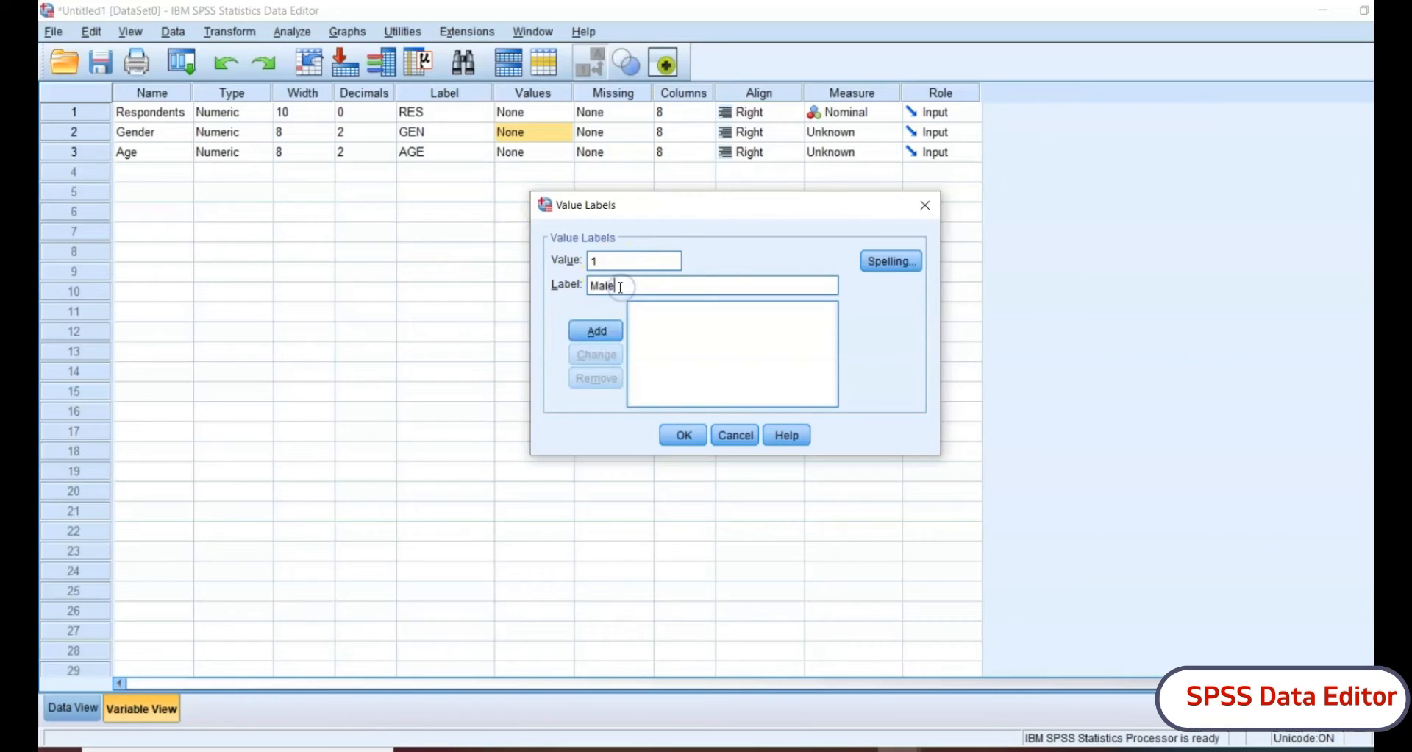
click(596, 336)
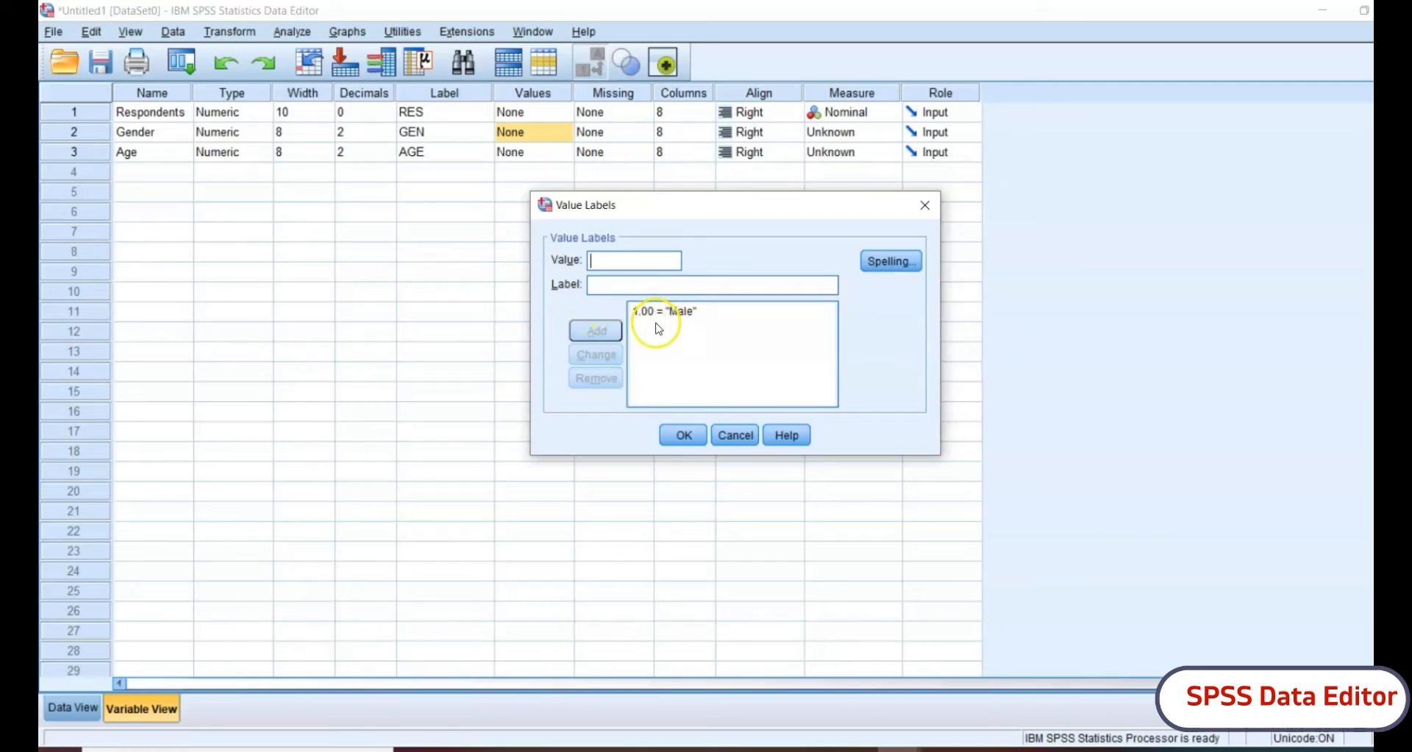
Step: Add value 2 with the label Female to Gender and accept the value labels
text(2)
click(612, 279)
text(Female)
click(596, 331)
click(646, 330)
click(684, 437)
click(634, 233)
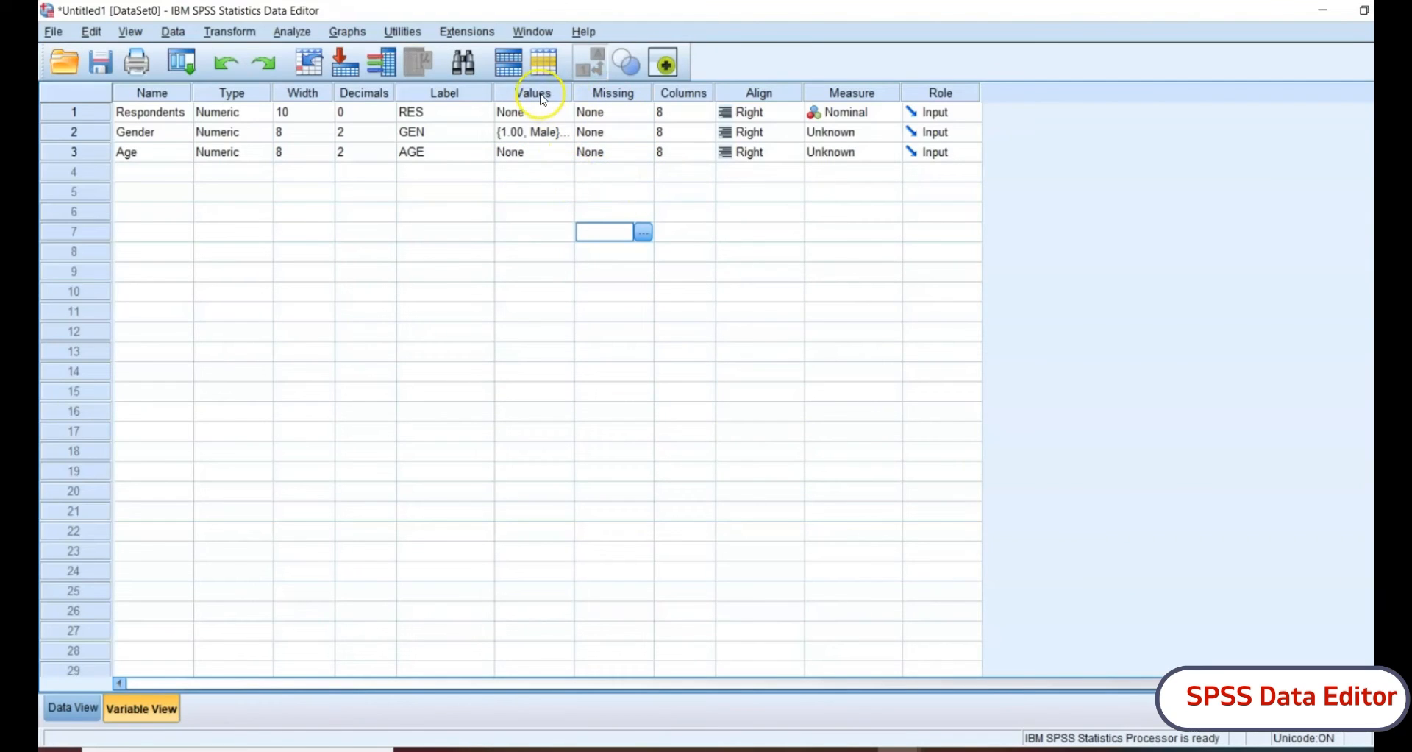
Step: Examine Gender's missing value options, including discrete values and a range plus one discrete value, keeping No missing values selected
click(622, 132)
click(604, 136)
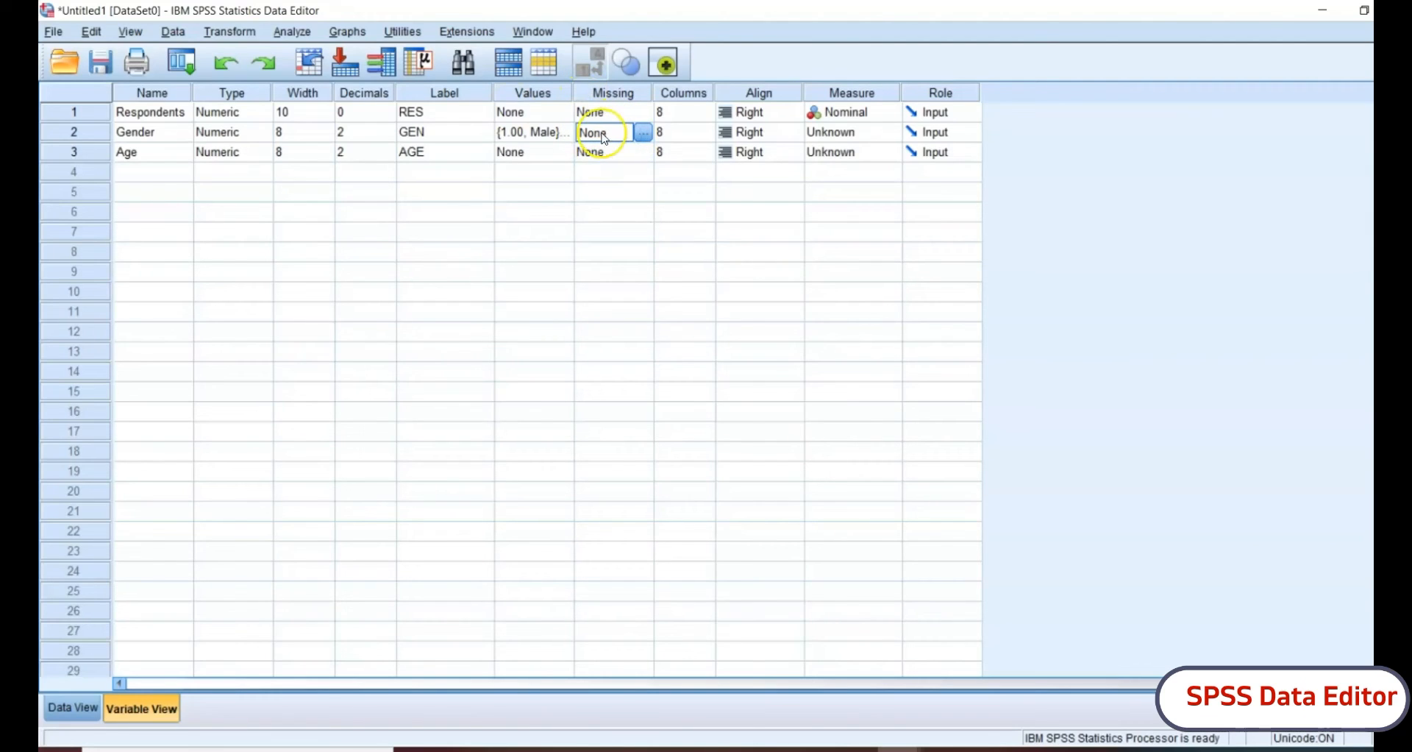
click(644, 134)
drag(706, 279, 683, 205)
click(706, 244)
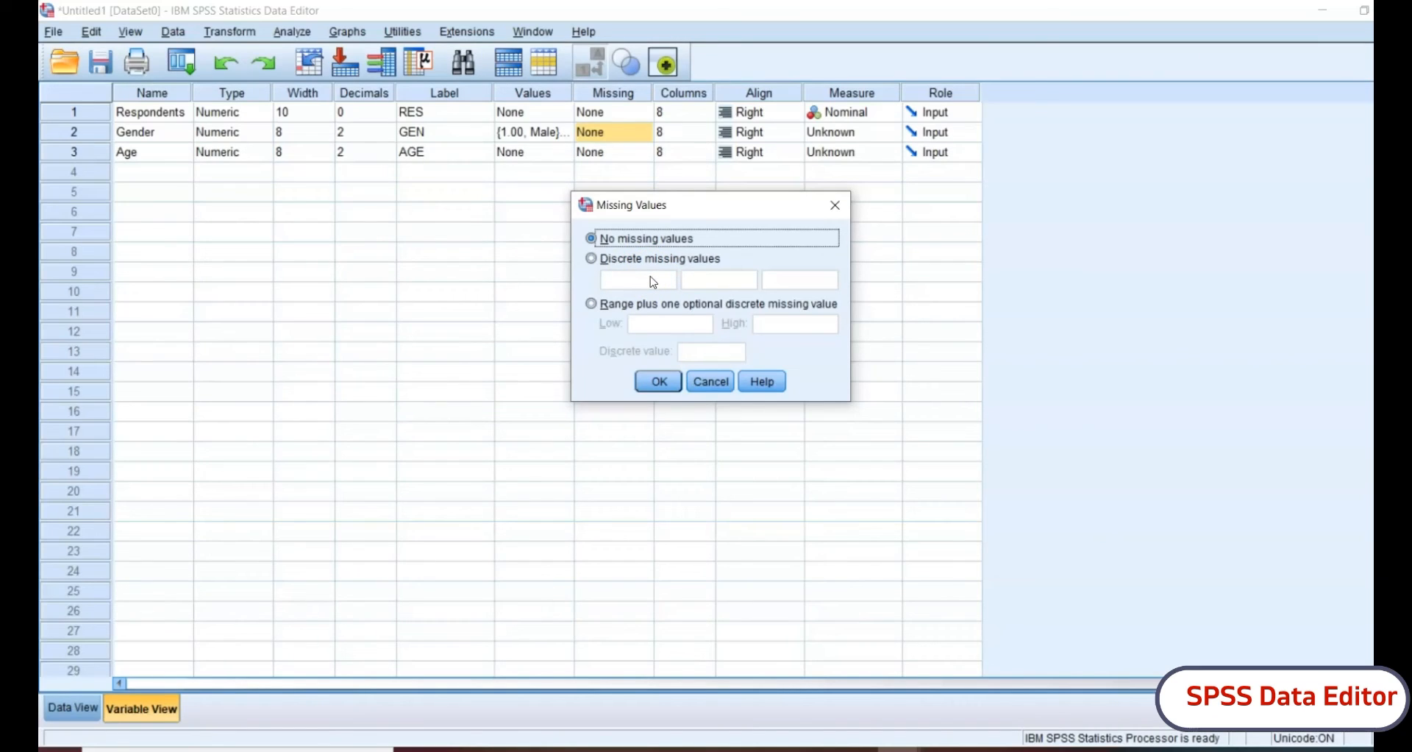
click(629, 259)
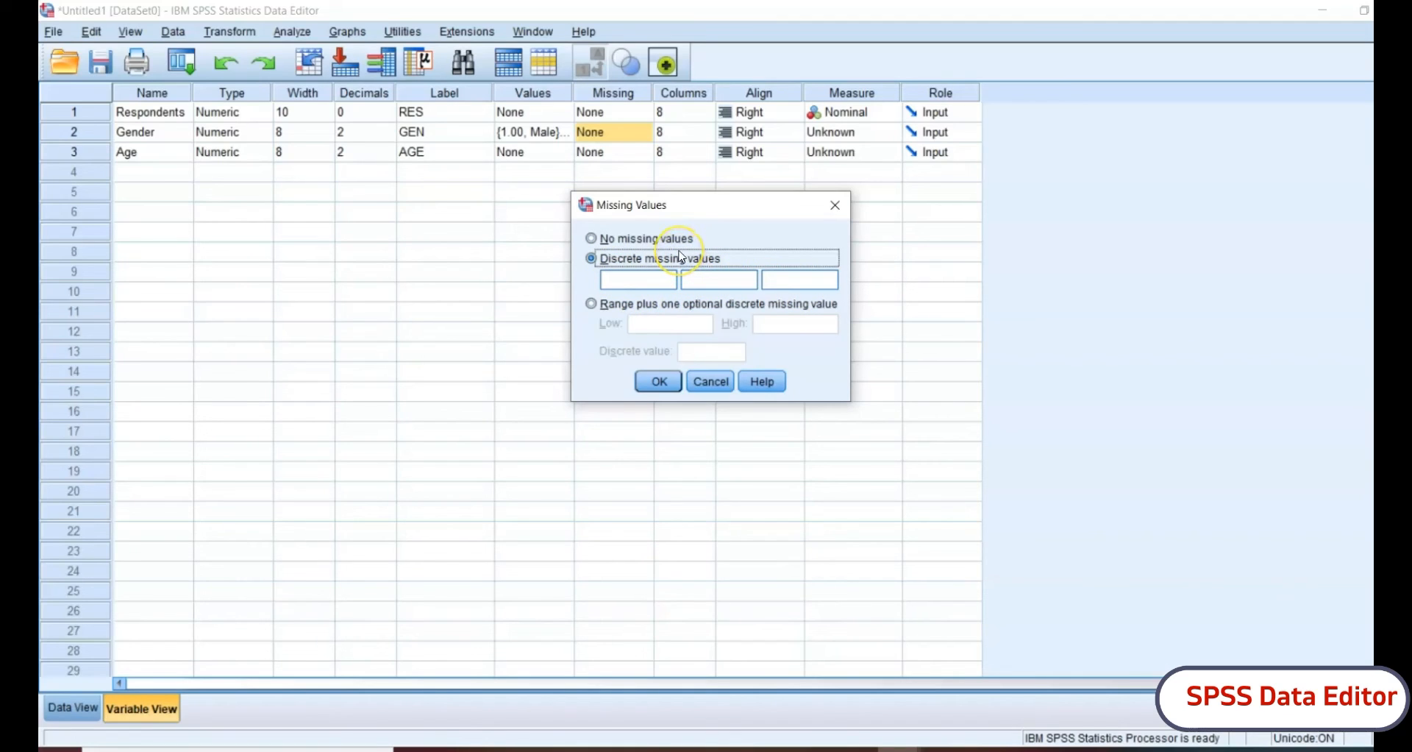
click(597, 304)
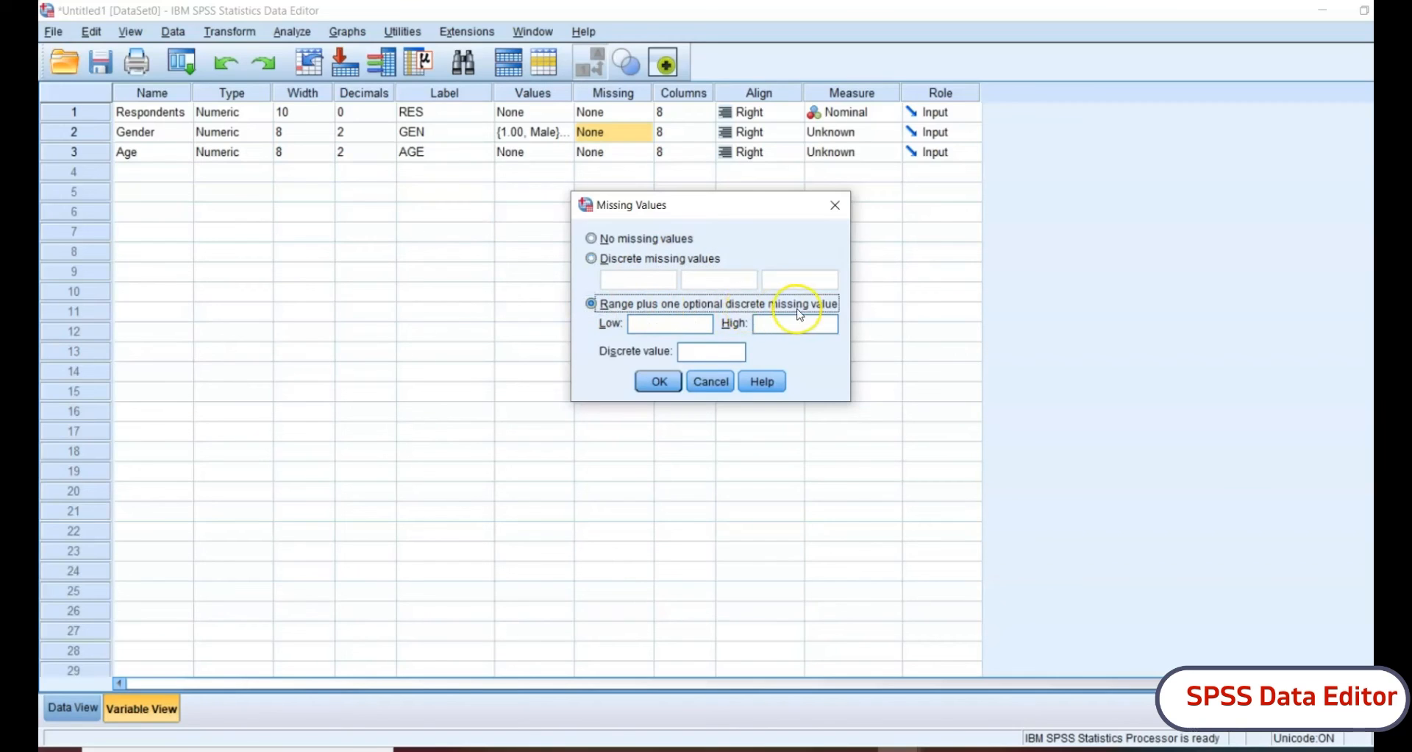
click(591, 238)
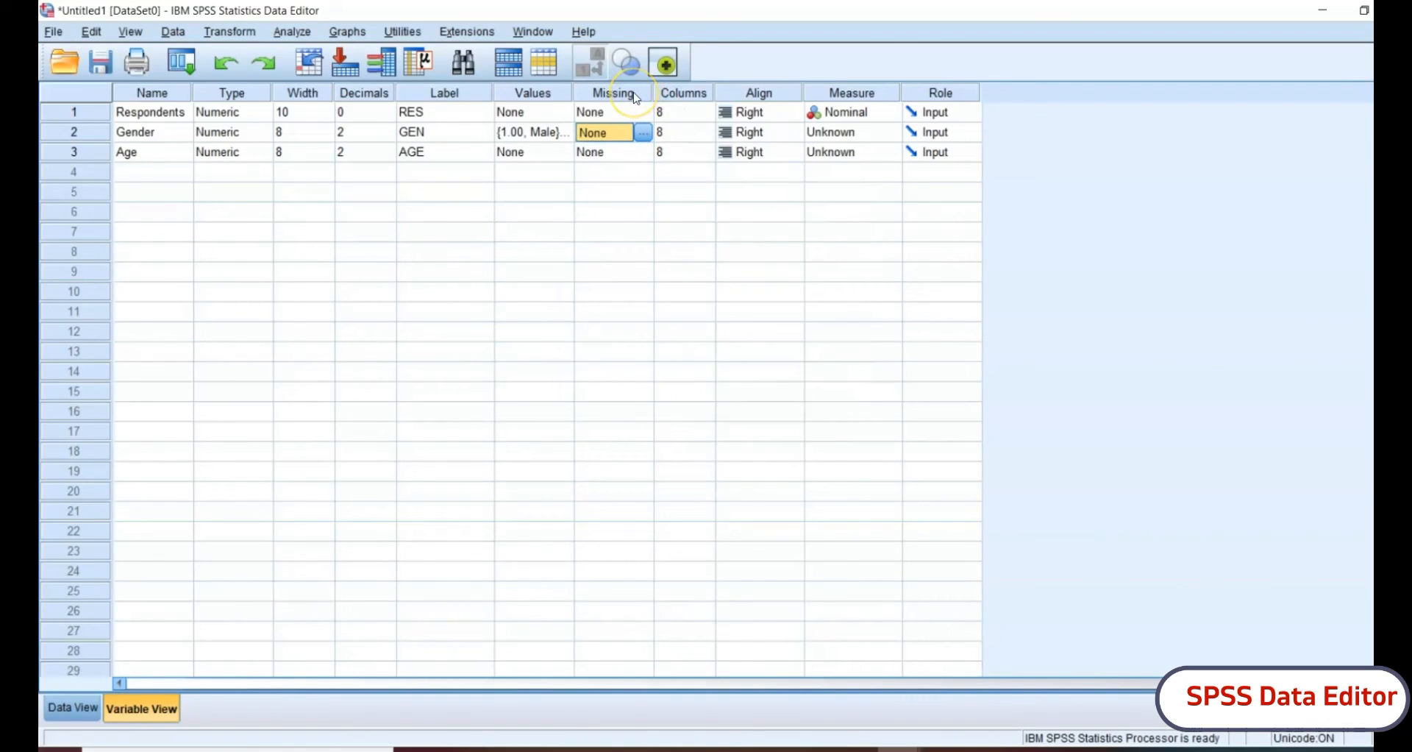
Step: Locate the Columns setting for Respondents and check the column's display width in Data View
click(681, 94)
click(688, 111)
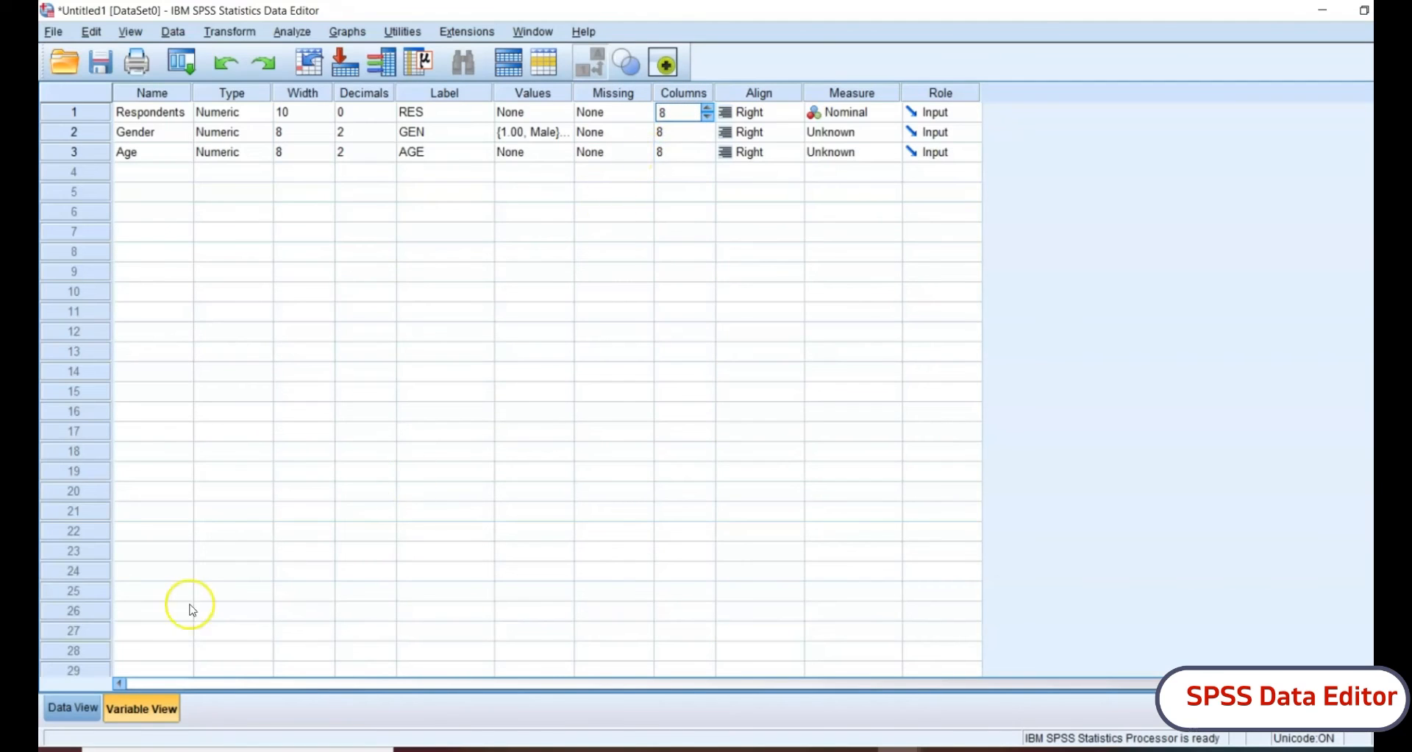
click(74, 708)
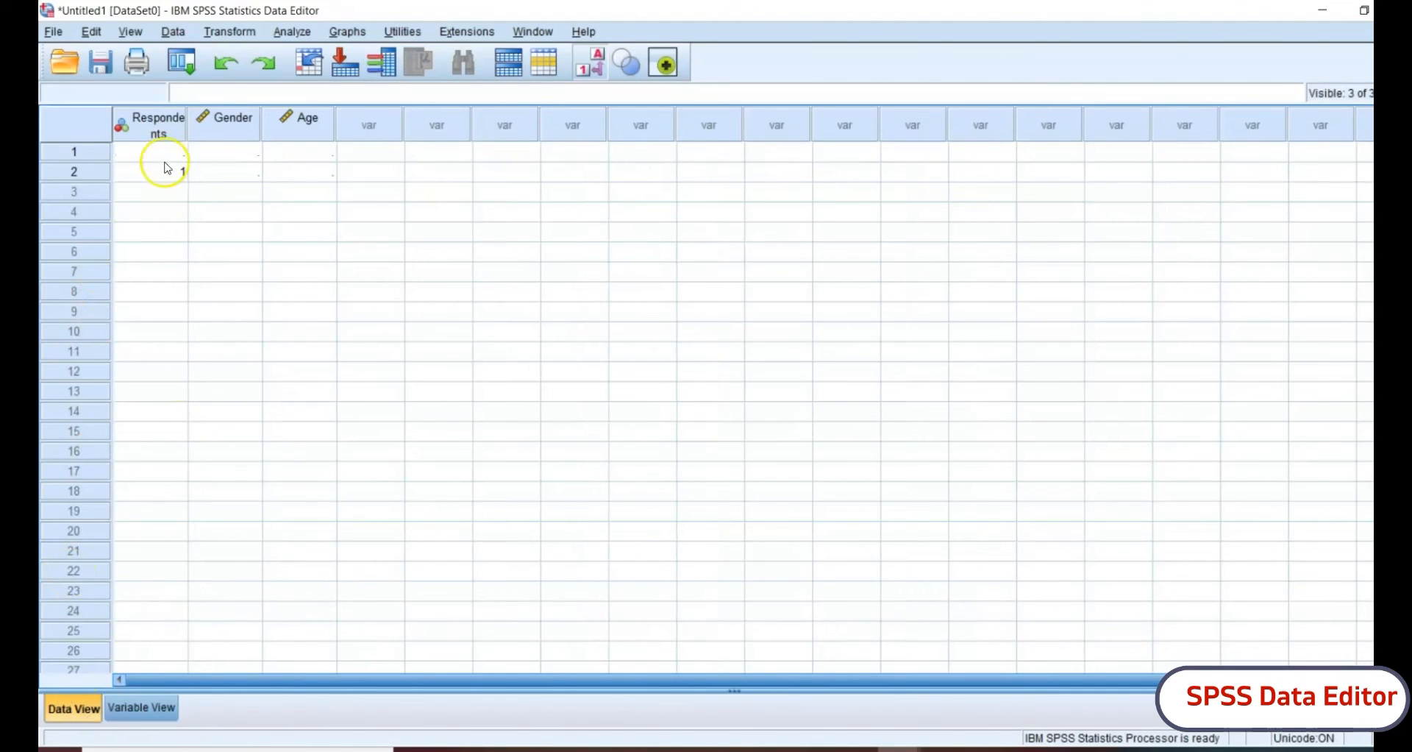
Step: Set the Respondents Columns value to 15 in Variable View and check the column width in Data View
click(134, 707)
click(704, 112)
click(706, 106)
click(706, 106)
click(706, 106)
click(706, 107)
click(706, 107)
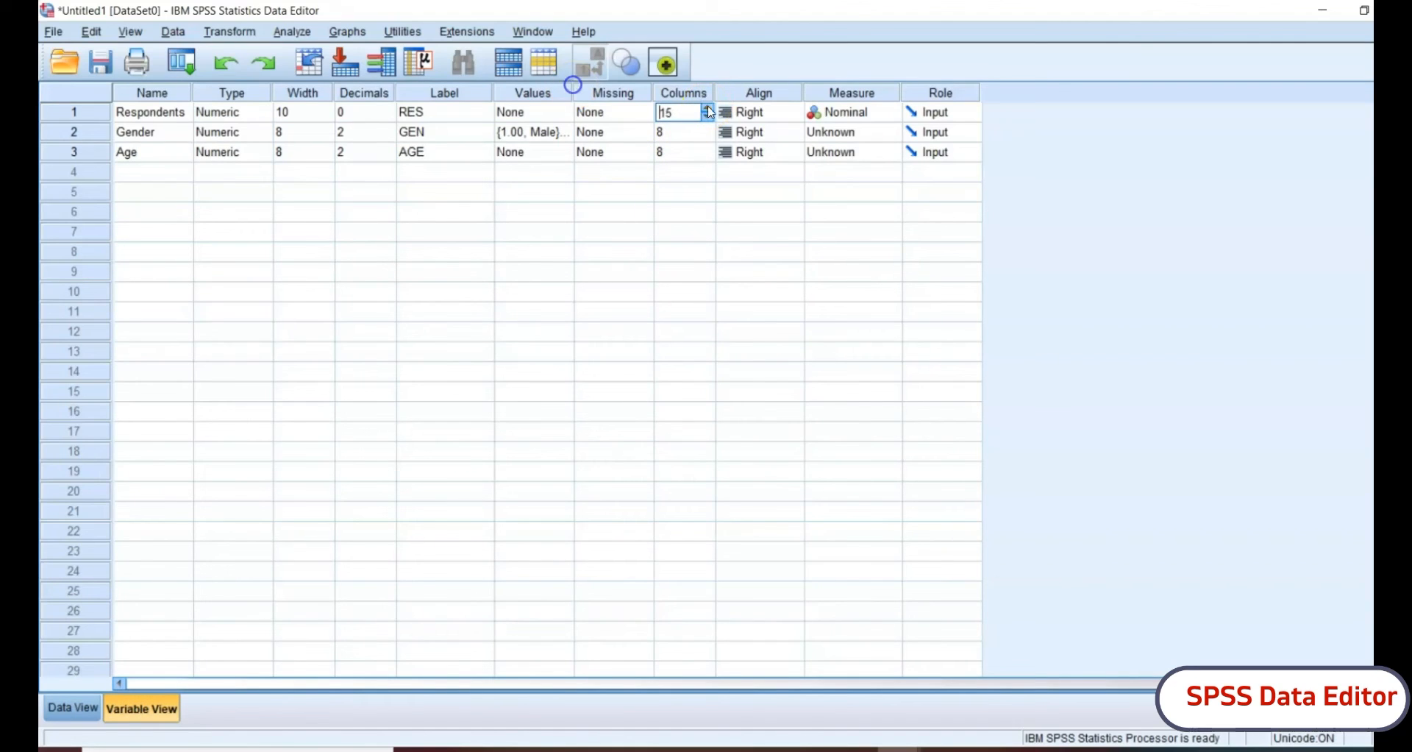
click(74, 707)
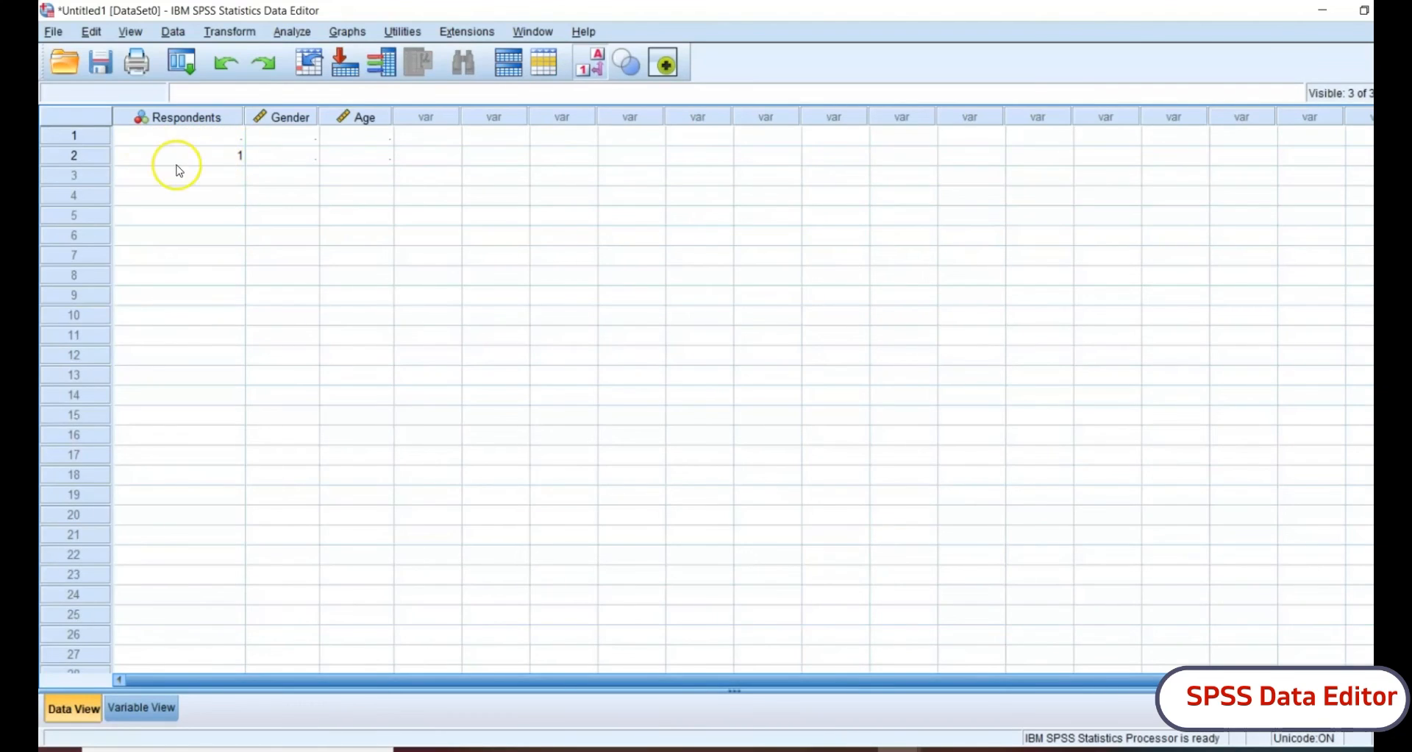
Step: Return to Variable View and set the Respondents Columns value to 40
click(141, 708)
click(703, 113)
click(707, 108)
click(707, 108)
click(706, 108)
click(708, 109)
click(708, 109)
click(708, 108)
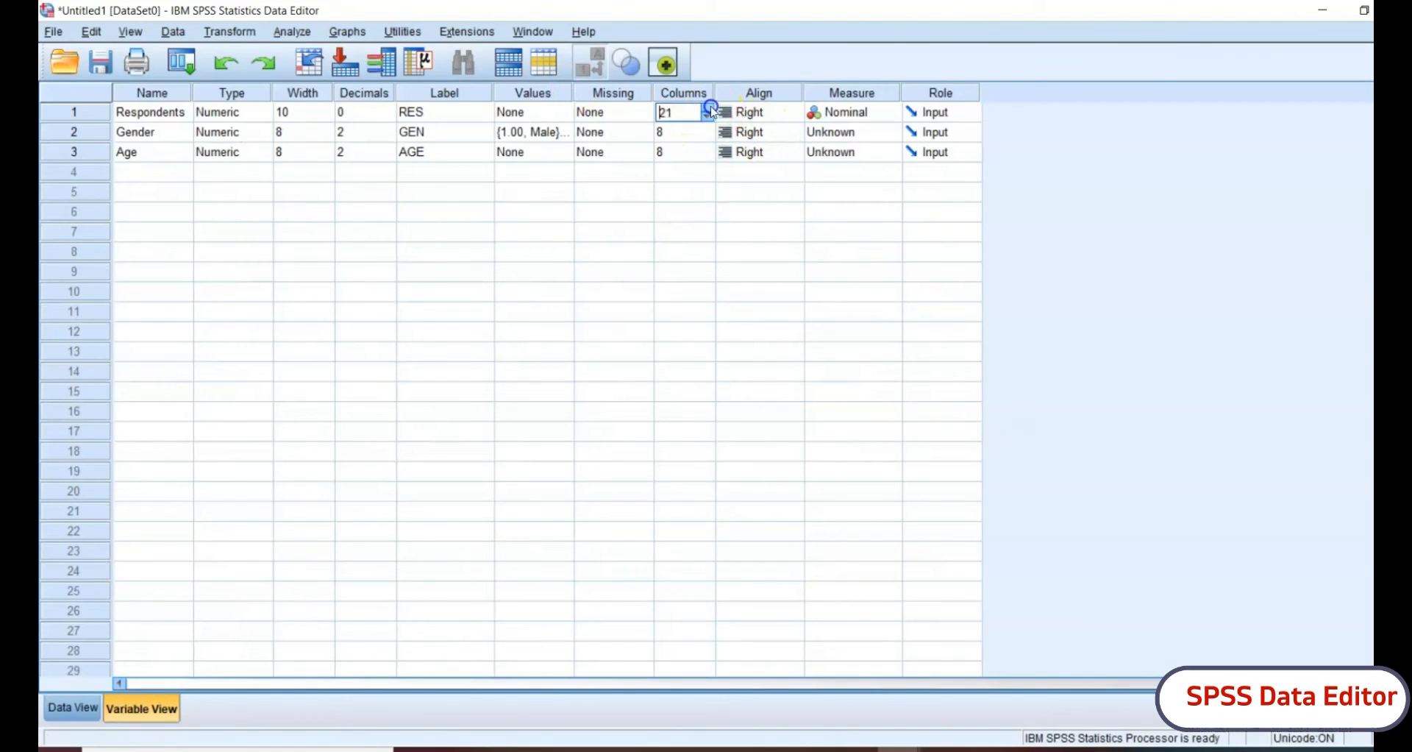
click(708, 109)
click(708, 109)
click(708, 109)
click(708, 108)
click(708, 108)
click(708, 109)
click(708, 109)
click(282, 587)
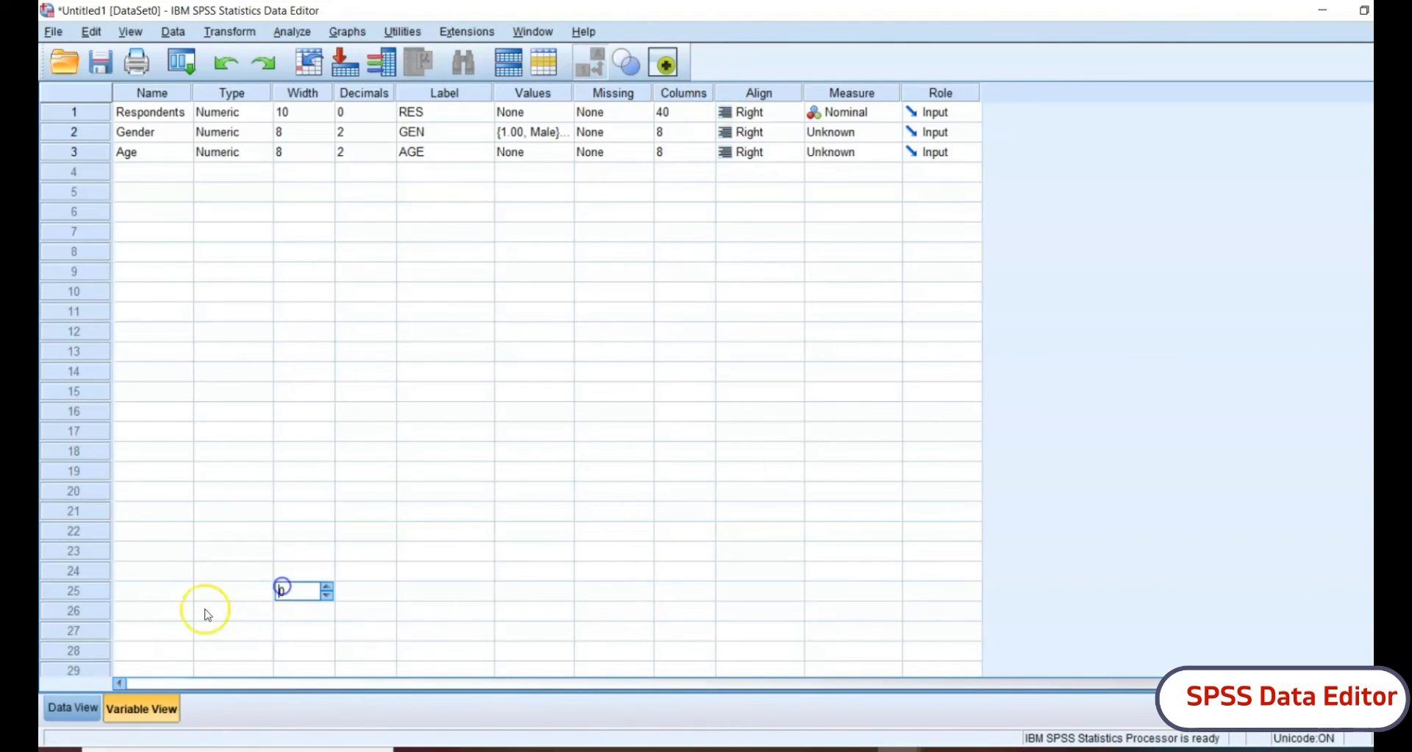
Step: Compare the Respondents column's display width in Data View with its Columns setting in Variable View
click(72, 707)
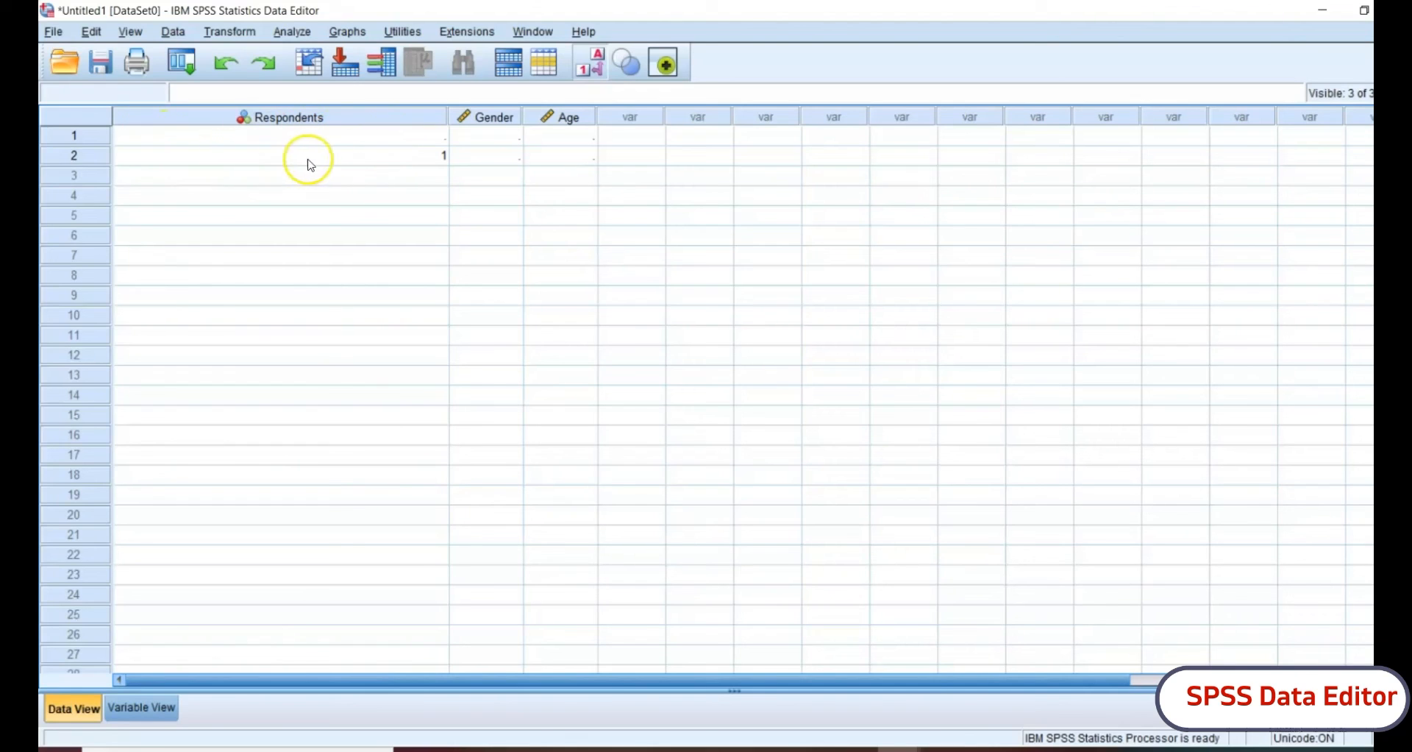
click(151, 708)
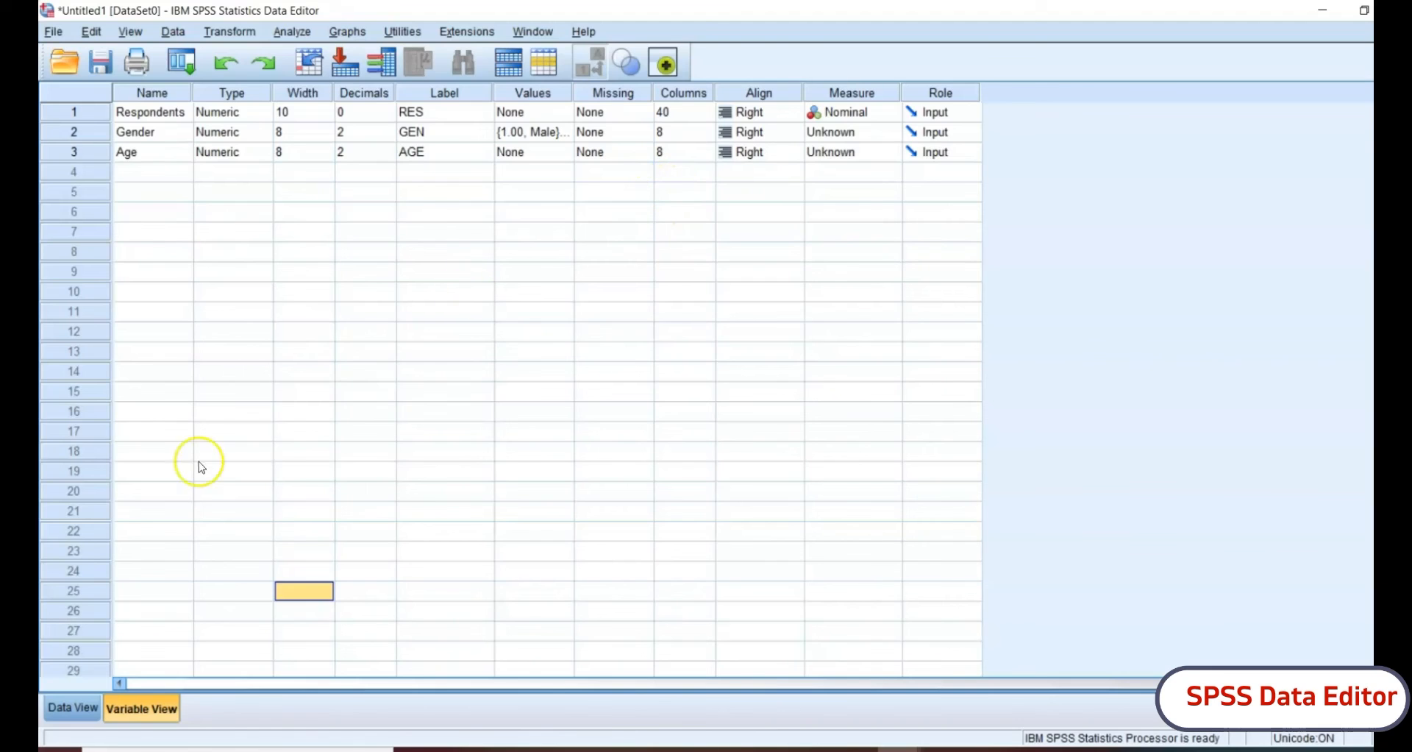
click(76, 707)
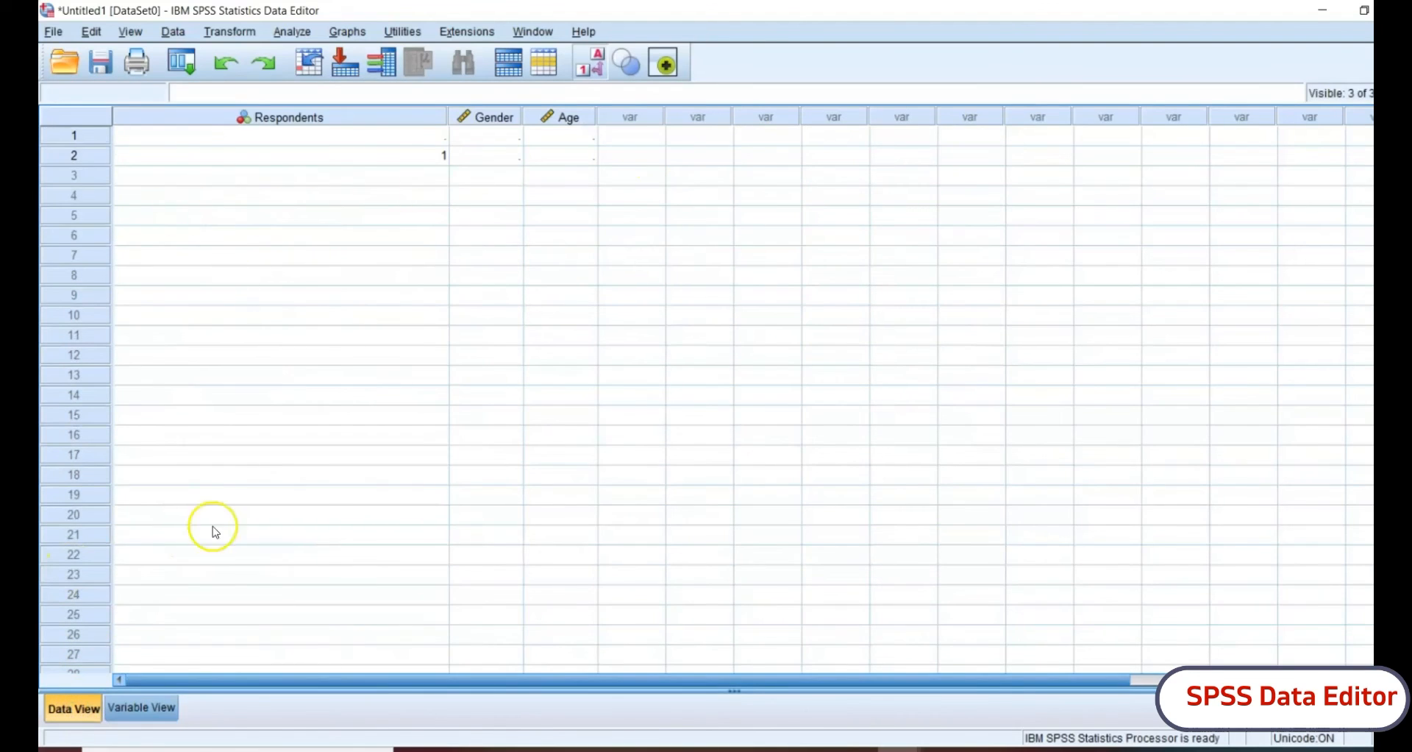
Step: Return to Variable View and set the Respondents Columns value to 8
click(142, 708)
click(699, 110)
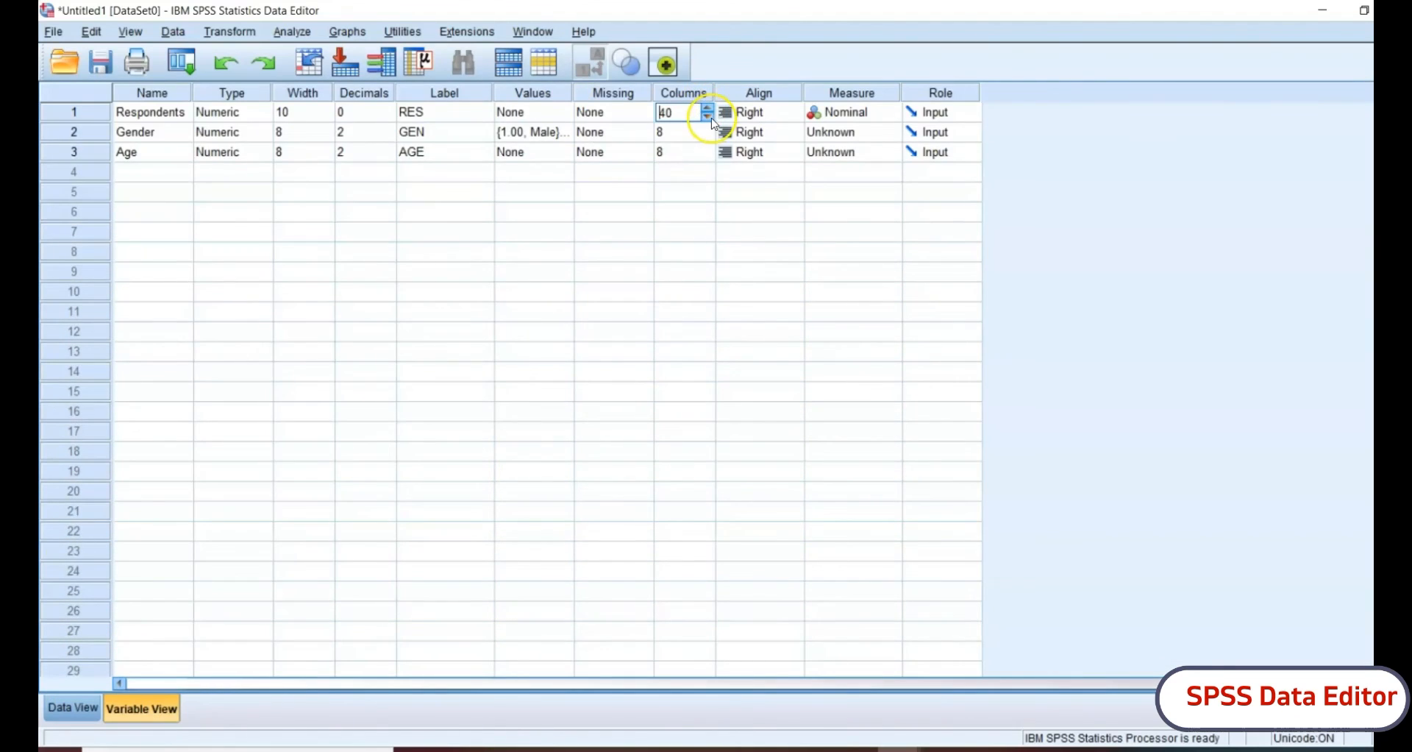
double_click(660, 114)
text(8)
click(681, 313)
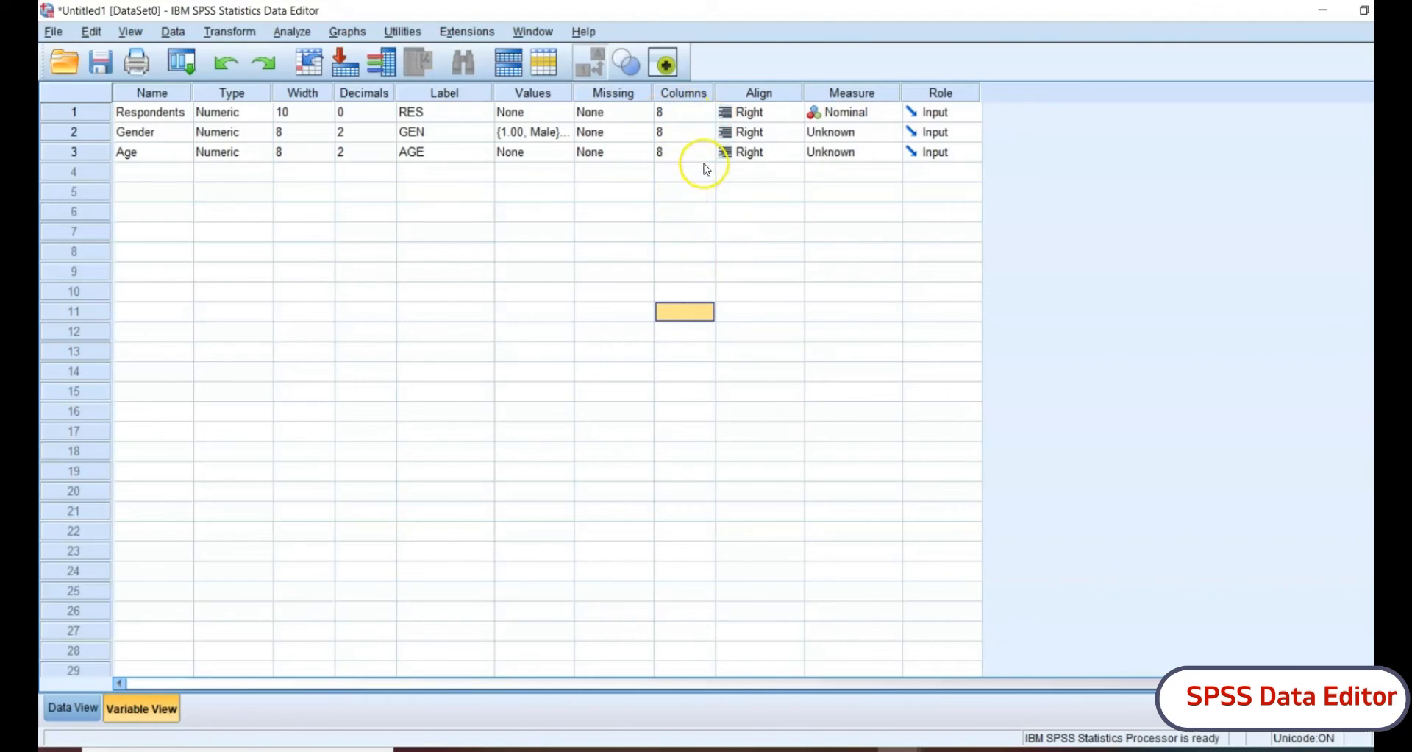
Step: Examine the Align options for Respondents, as well as its Measure options Scale, Ordinal and Nominal
click(770, 120)
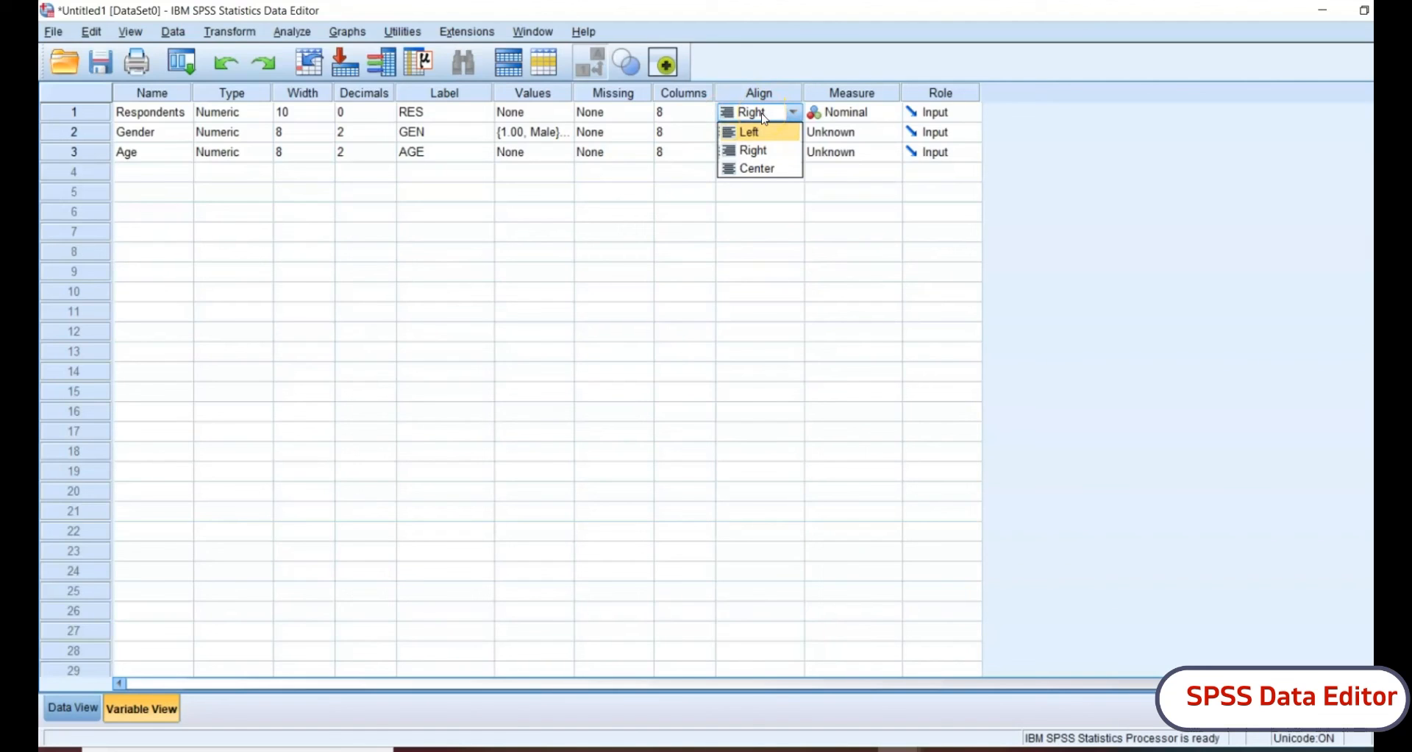
click(732, 231)
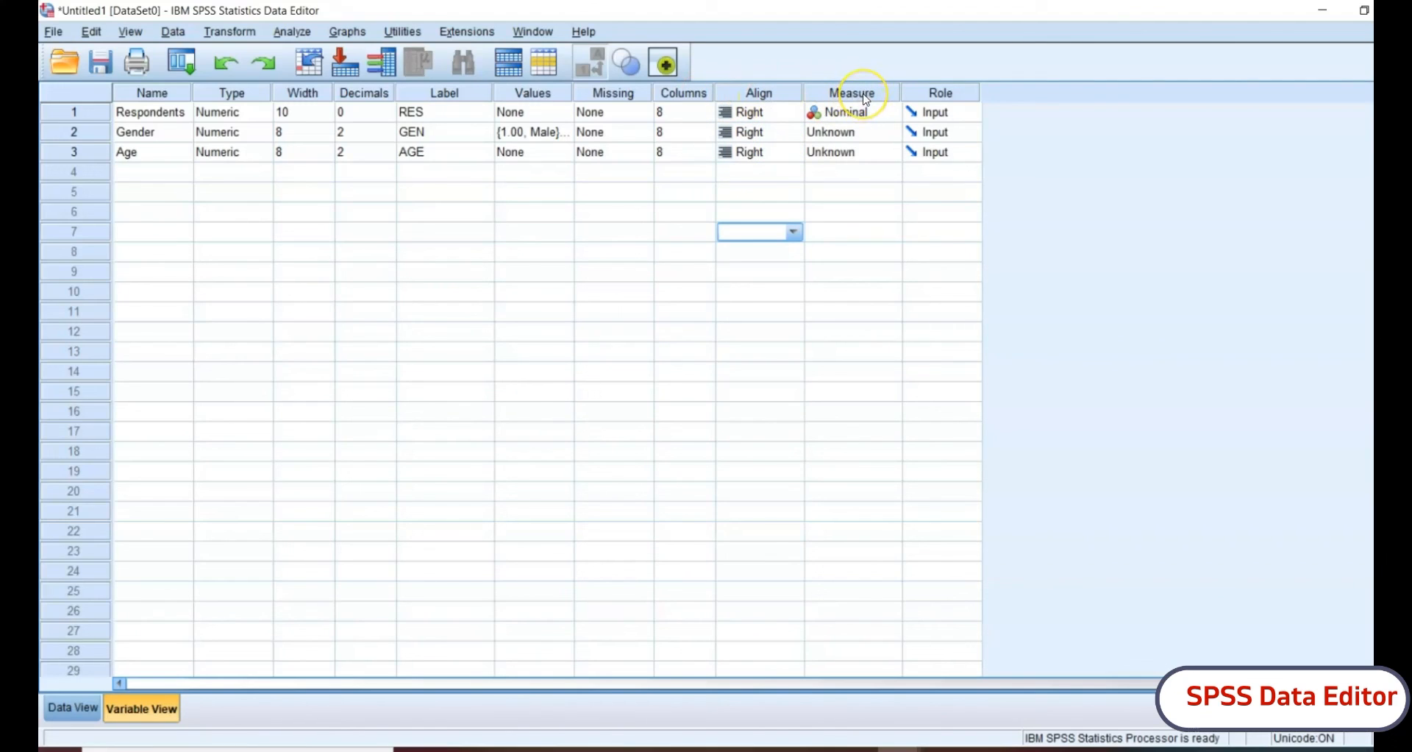
click(867, 116)
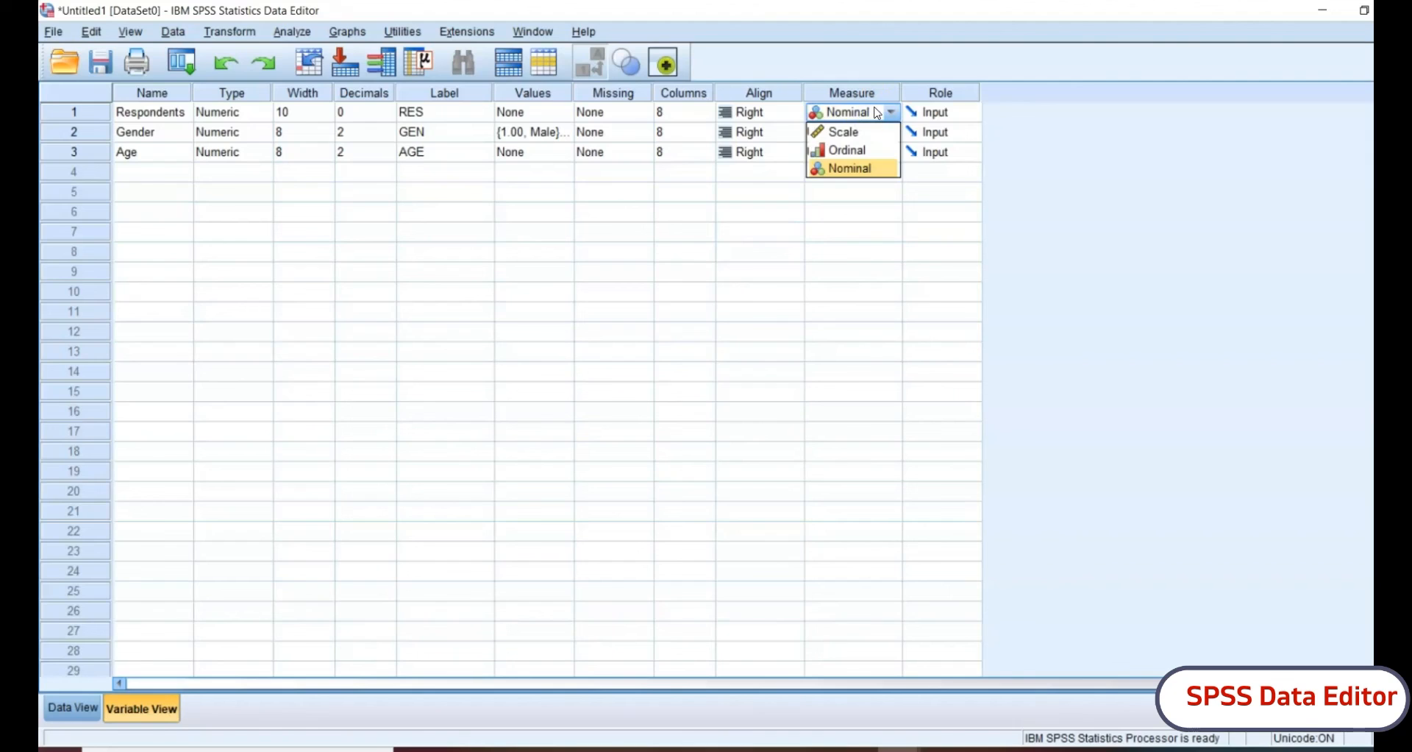
click(852, 135)
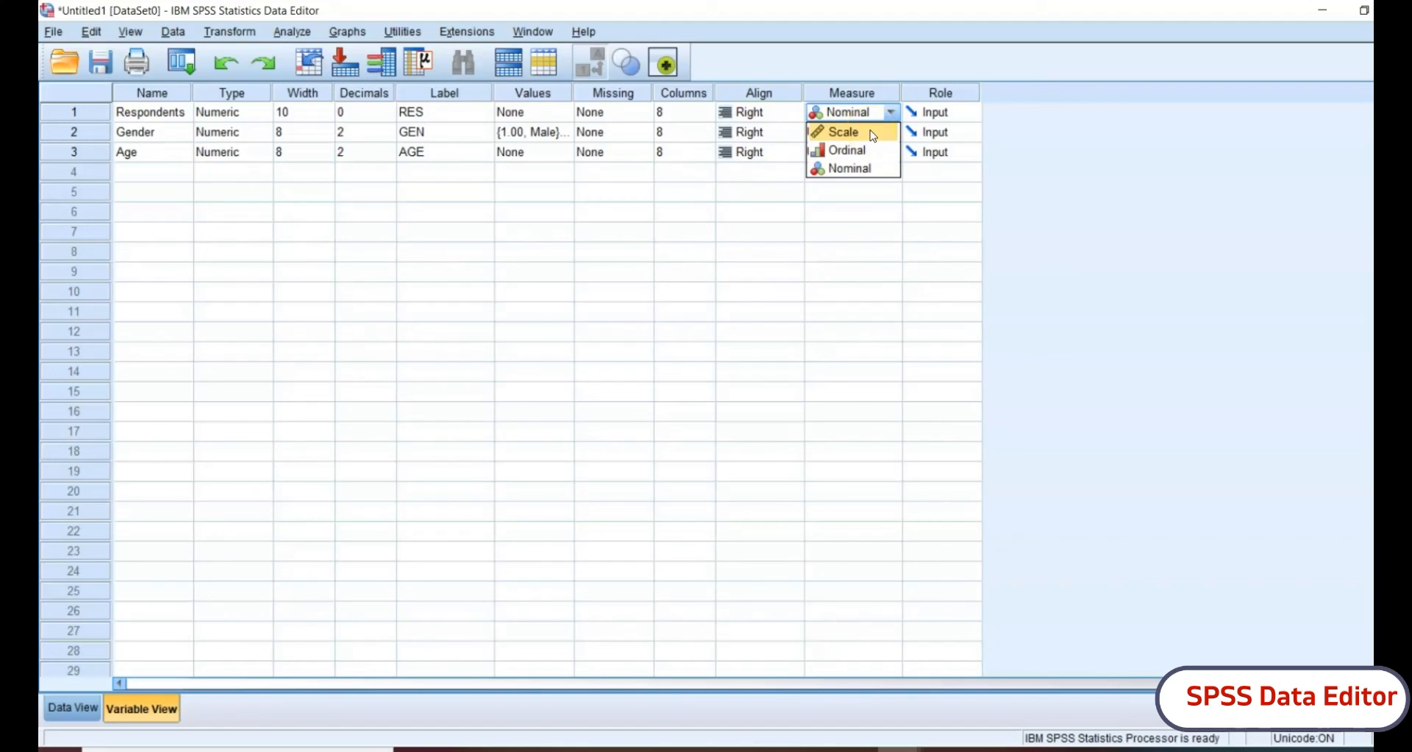
click(873, 139)
click(871, 153)
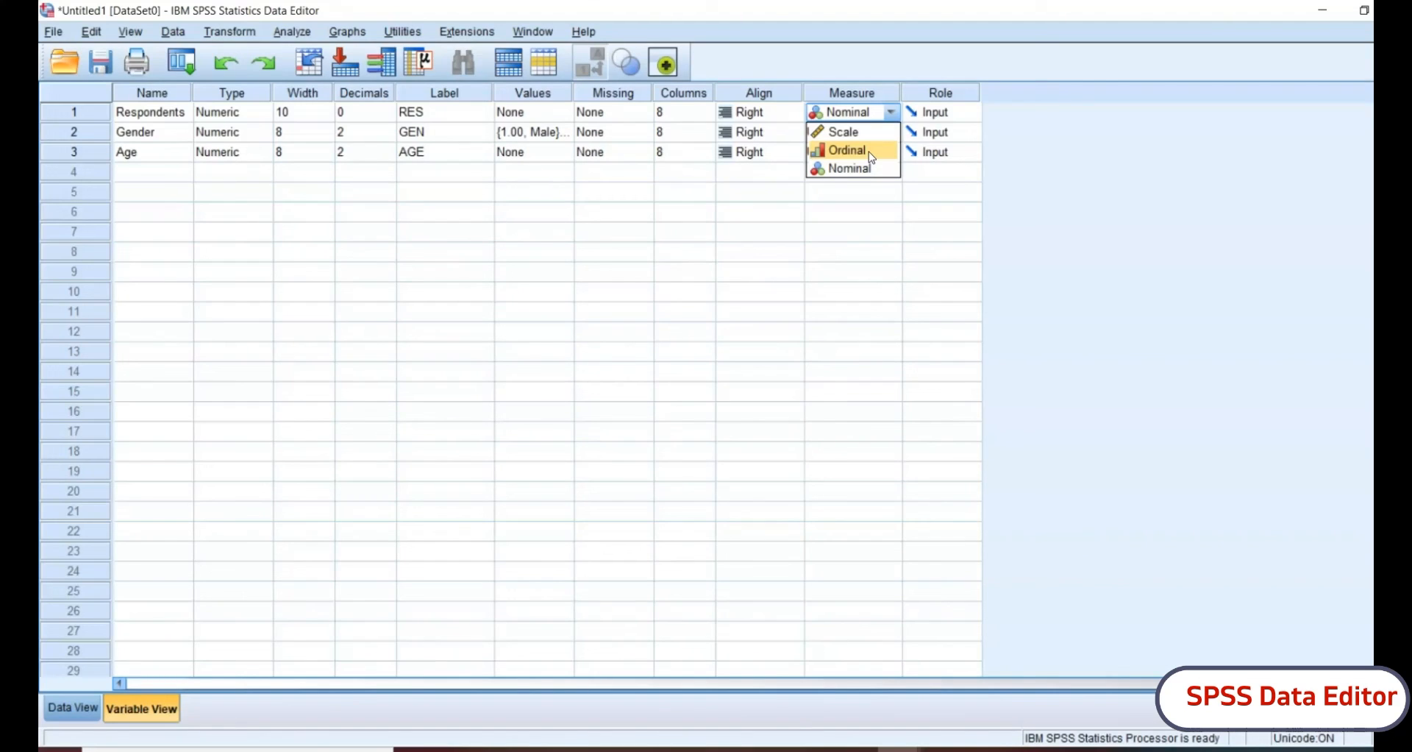
click(866, 171)
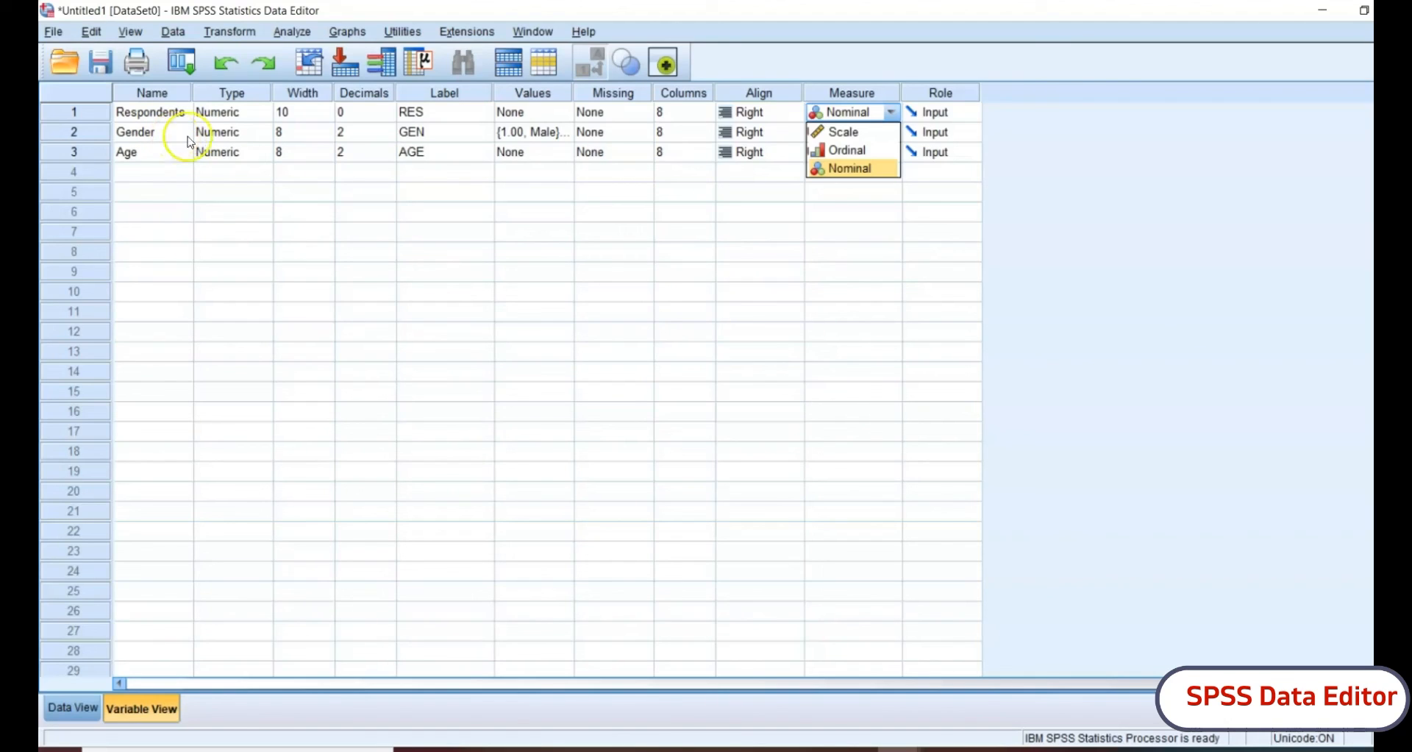
Step: Keep the Respondents measurement level as Nominal and set Gender's Measure to Nominal
click(855, 168)
click(847, 132)
click(859, 187)
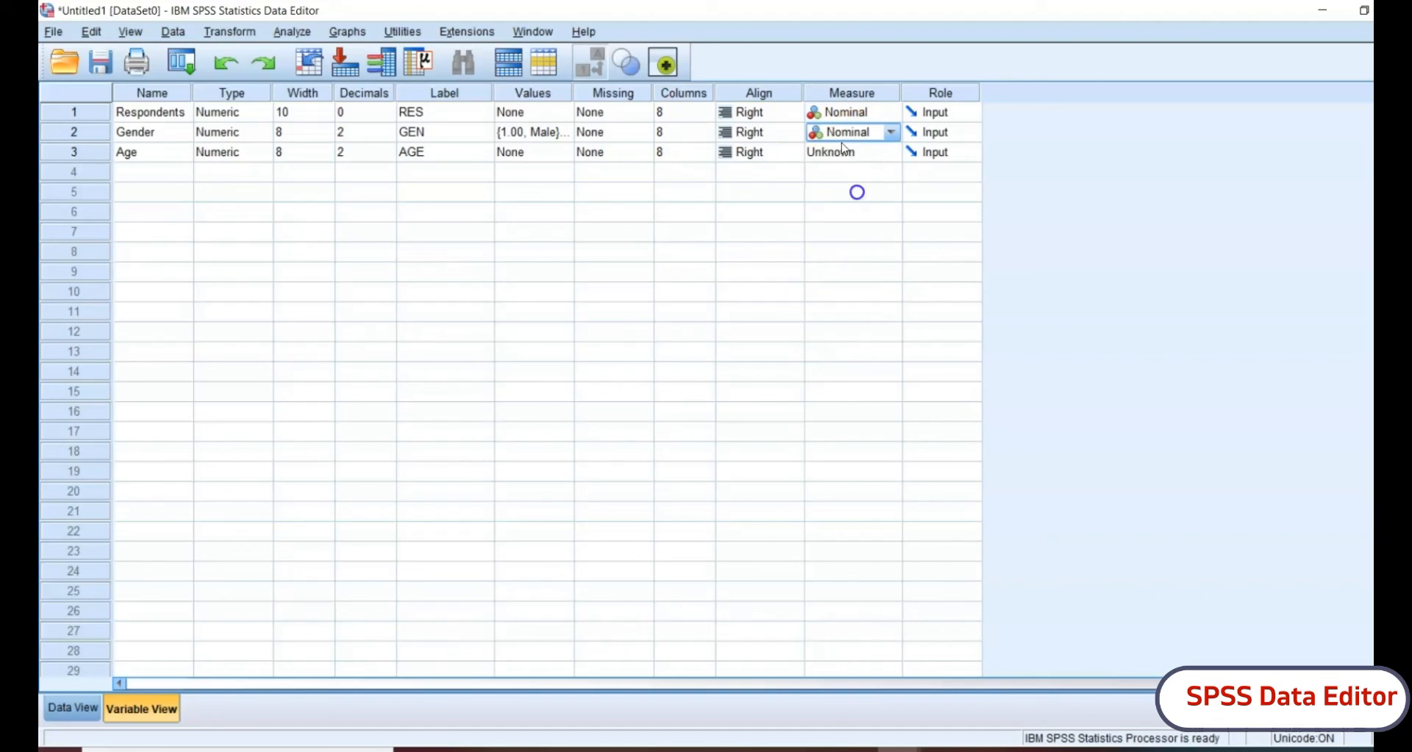
Step: Review the Role options for Respondents, keeping Input, and switch to Data View
click(936, 112)
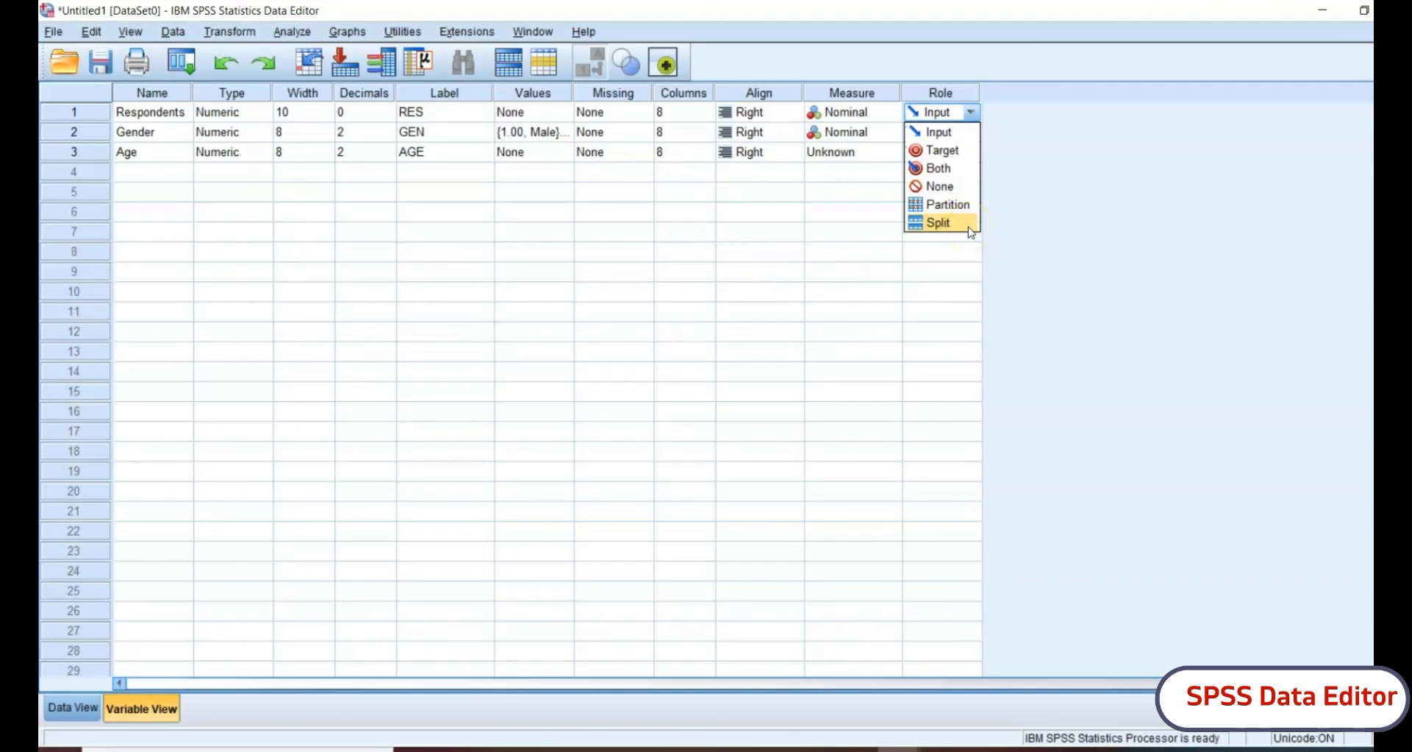
click(785, 208)
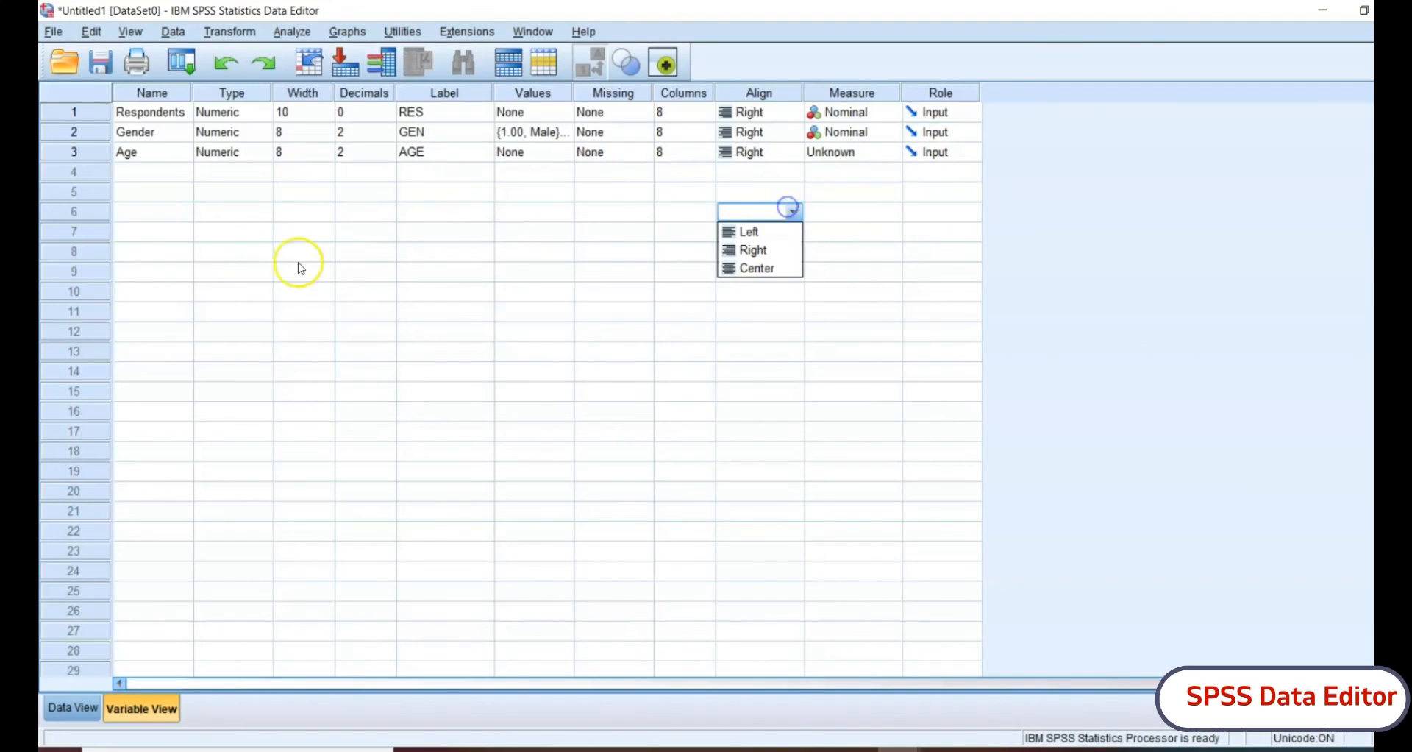
click(72, 708)
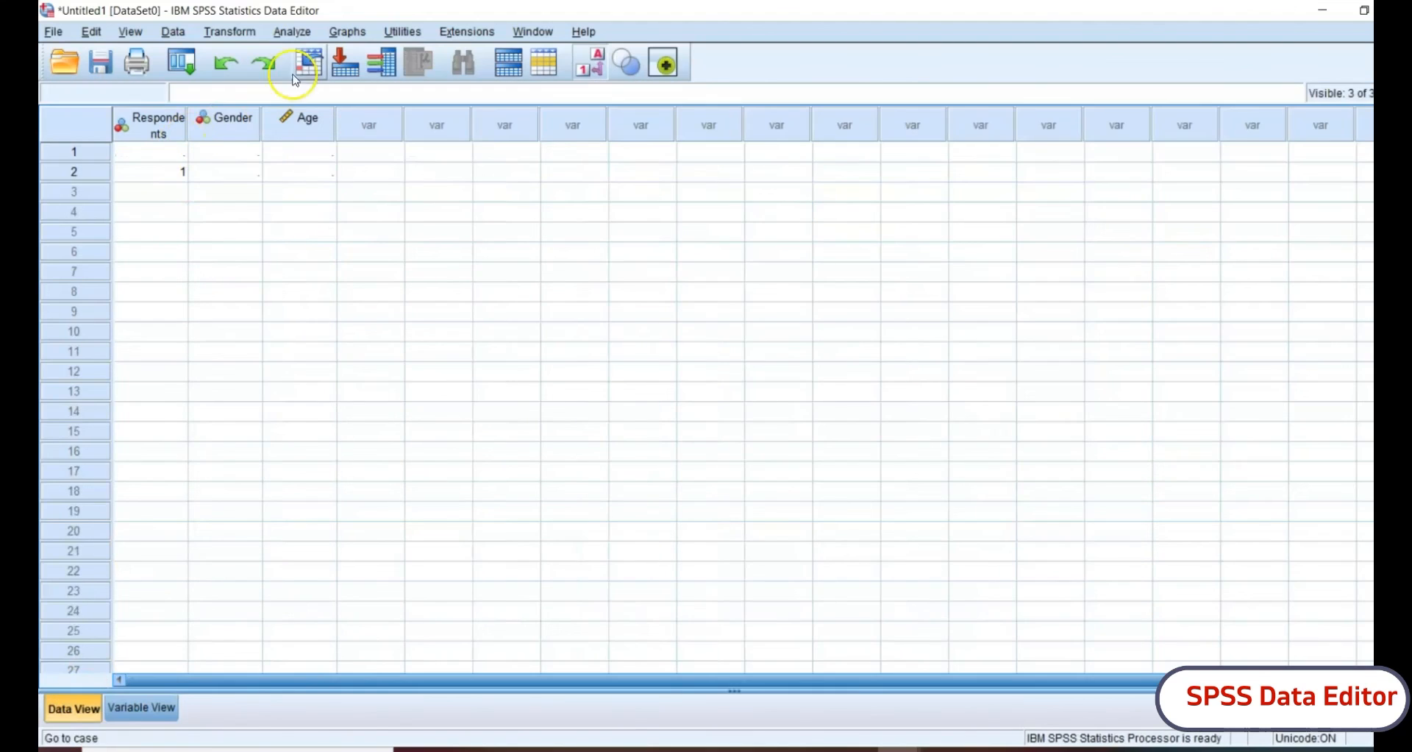